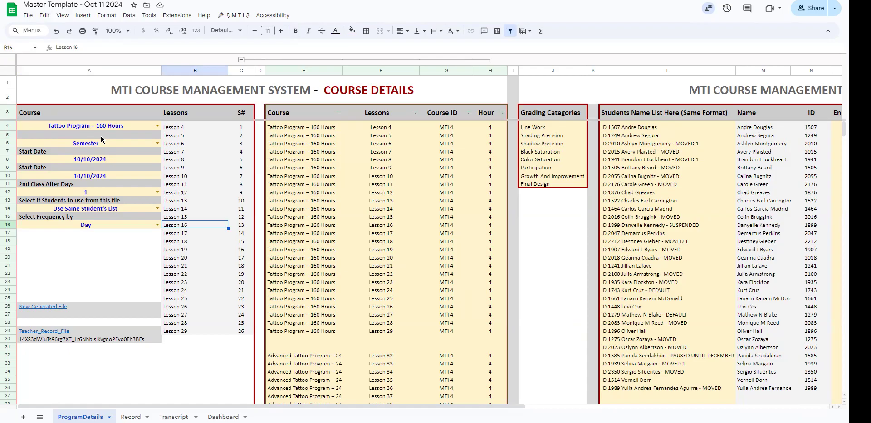
# Step: Share the Master Template - Oct 11 2024 spreadsheet with a suggested contact as Editor, with notification enabled
pyautogui.click(814, 14)
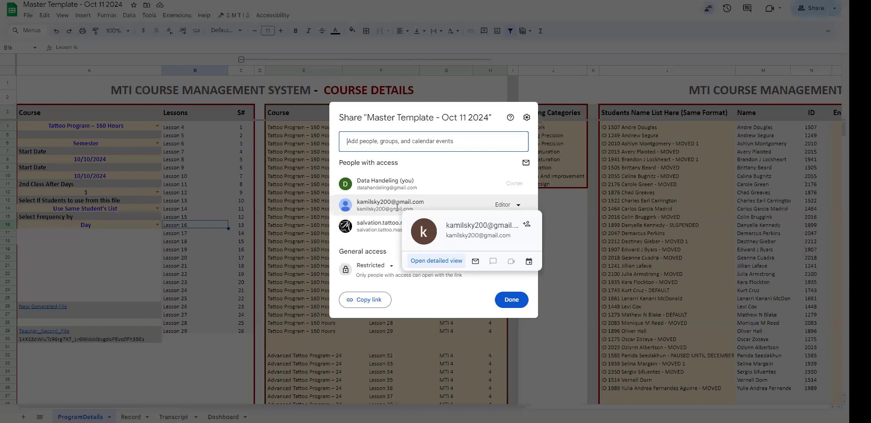
pyautogui.click(386, 142)
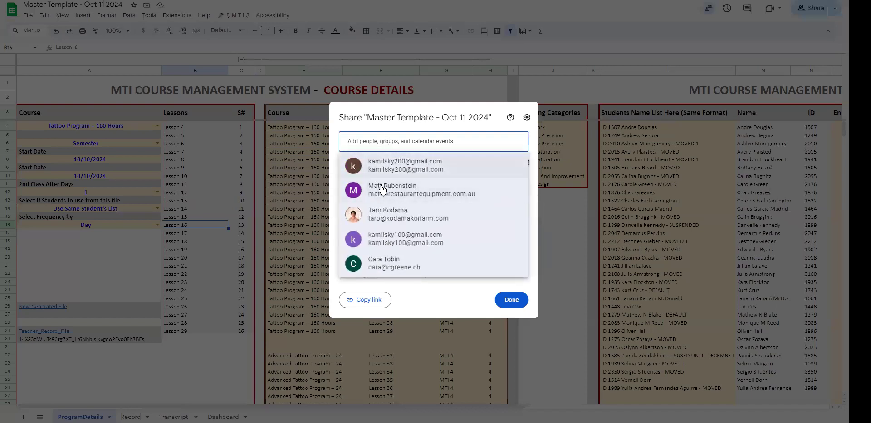
pyautogui.click(391, 165)
pyautogui.click(513, 174)
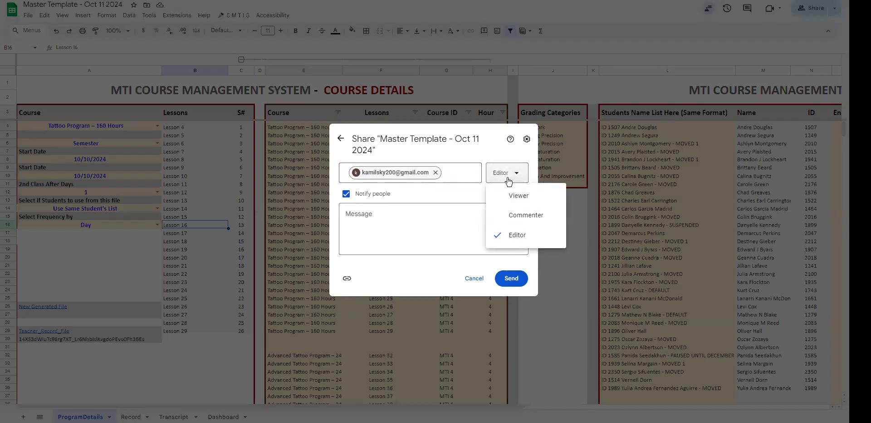
pyautogui.click(507, 176)
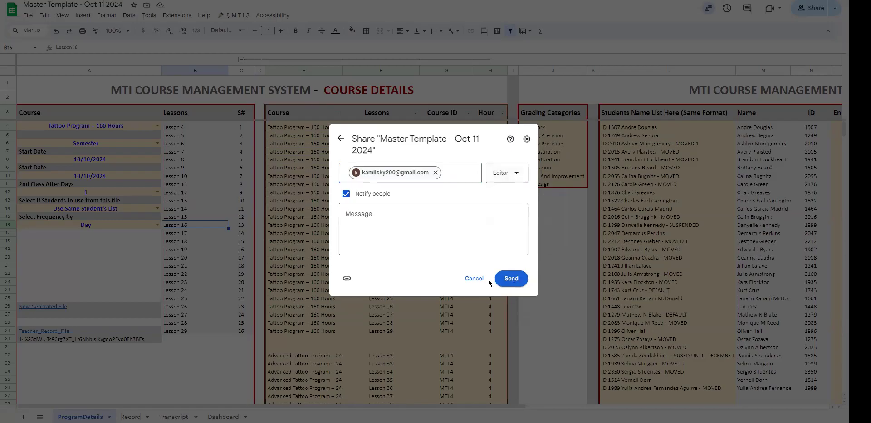
pyautogui.click(513, 279)
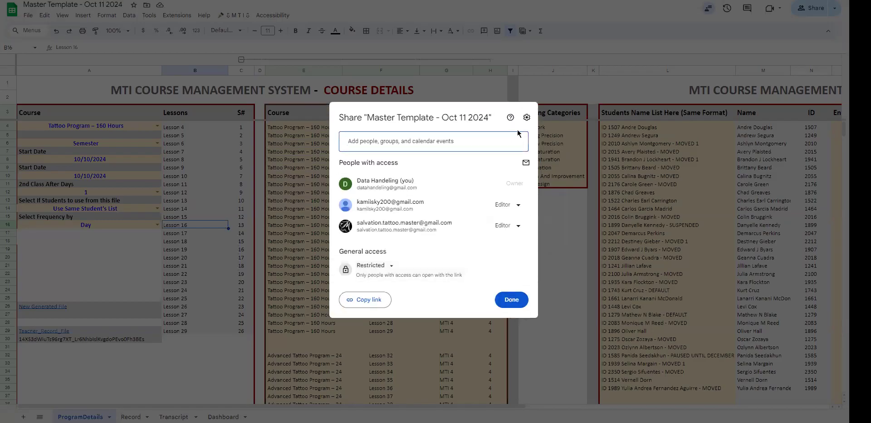
pyautogui.click(583, 154)
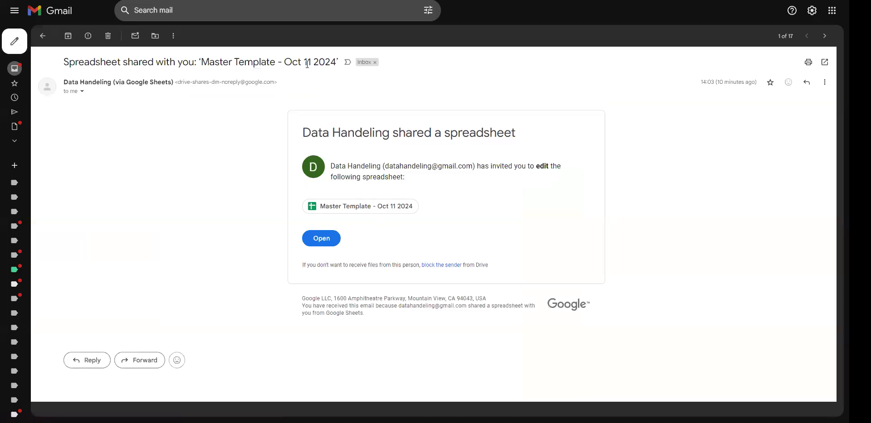
# Step: Switch to Gmail, open the shared Master Template spreadsheet from its invitation email, and review who has access
pyautogui.click(321, 239)
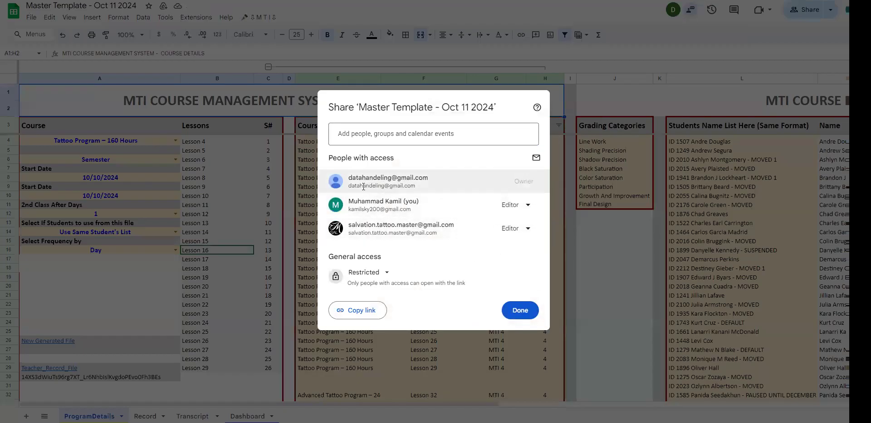
pyautogui.moveTo(352, 178); pyautogui.dragTo(385, 178)
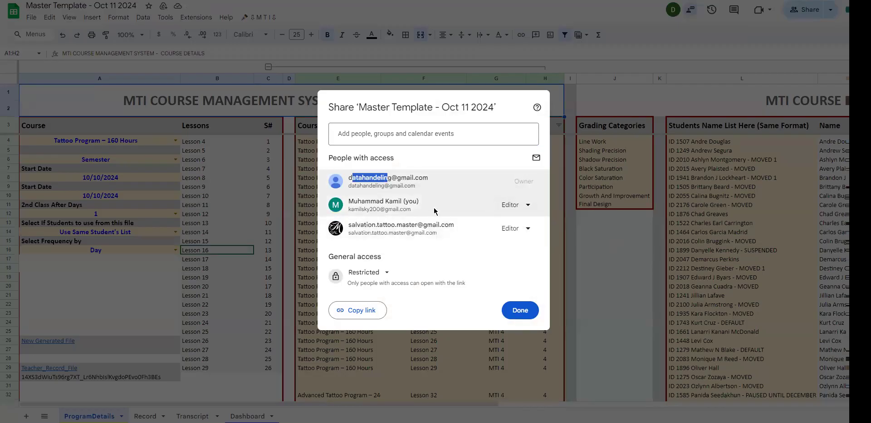
pyautogui.moveTo(414, 205)
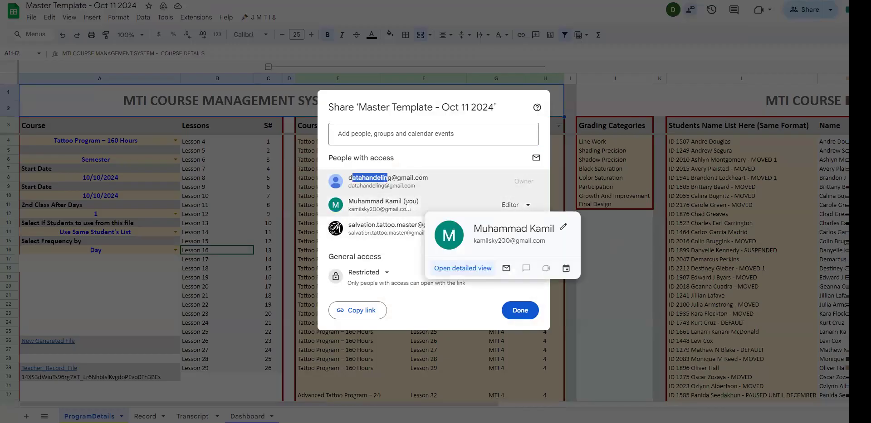
pyautogui.click(626, 267)
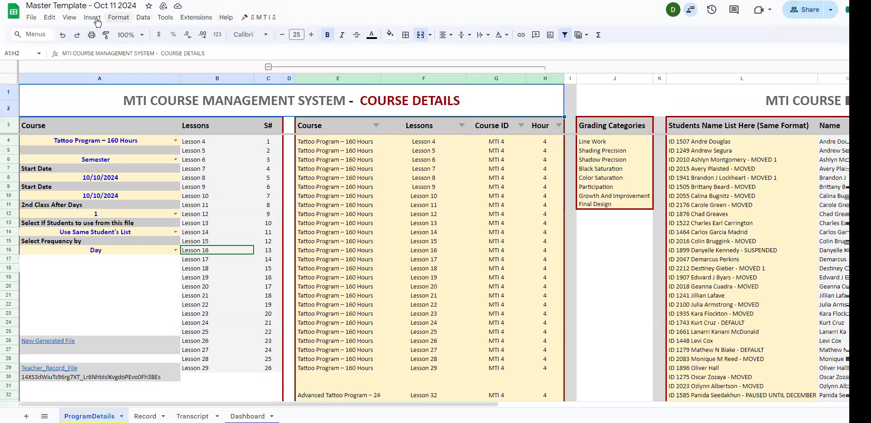
# Step: Begin a copy of the spreadsheet and browse into My Drive for its destination
pyautogui.click(31, 17)
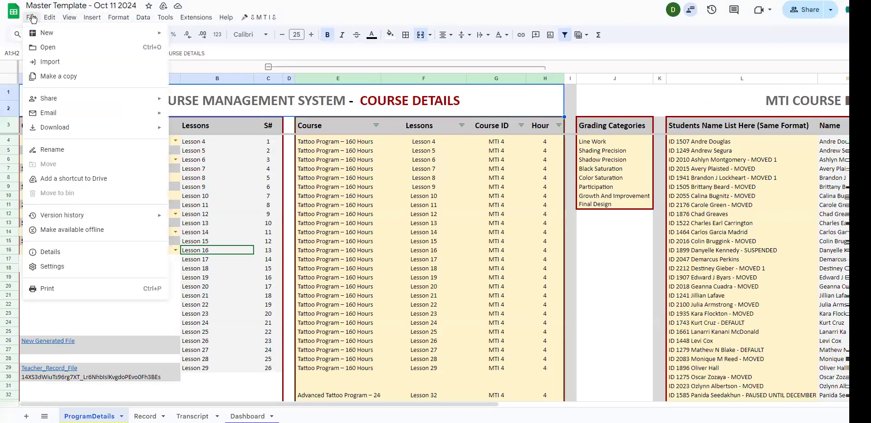
pyautogui.click(45, 77)
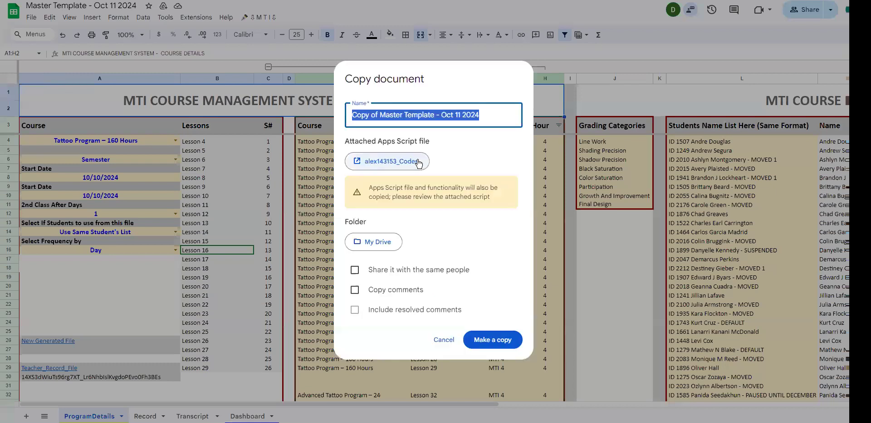
pyautogui.click(373, 243)
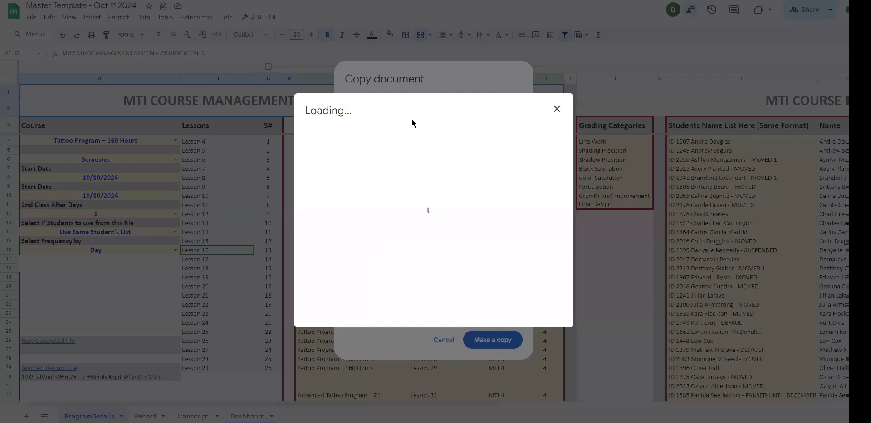
pyautogui.click(406, 108)
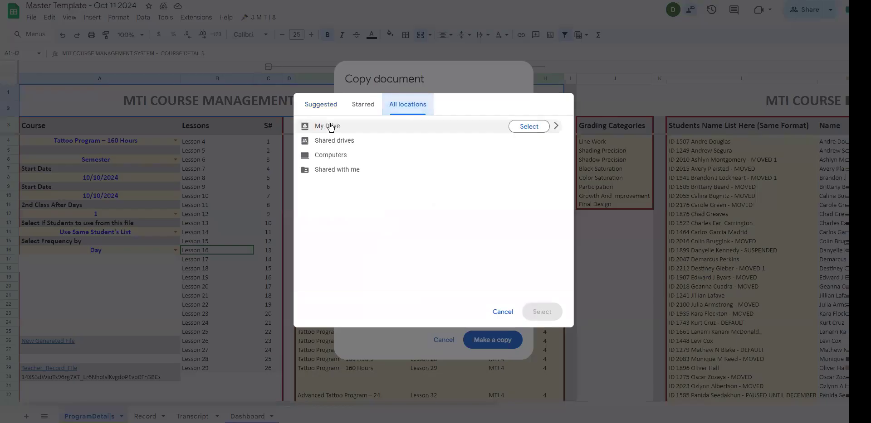
pyautogui.moveTo(323, 127)
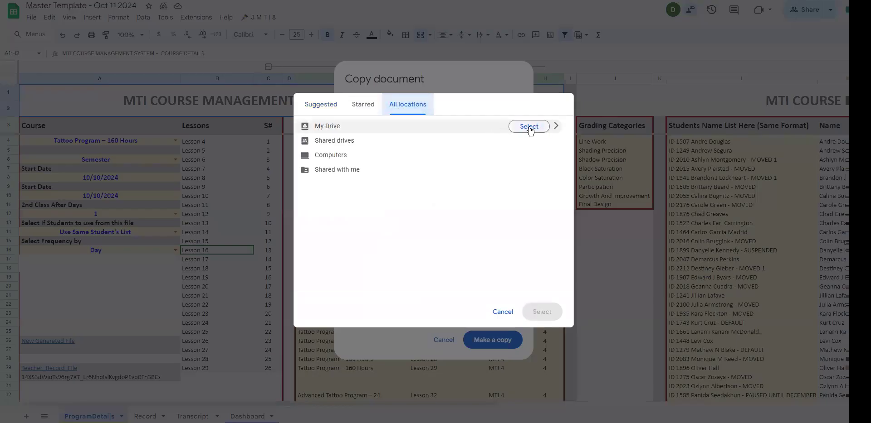
pyautogui.click(557, 127)
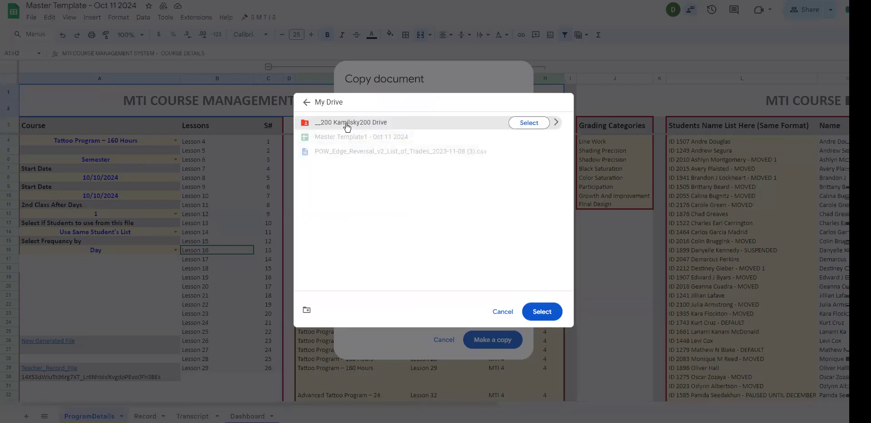
# Step: Start a new folder in My Drive, named with the client's first name followed by "MTI"
pyautogui.click(306, 312)
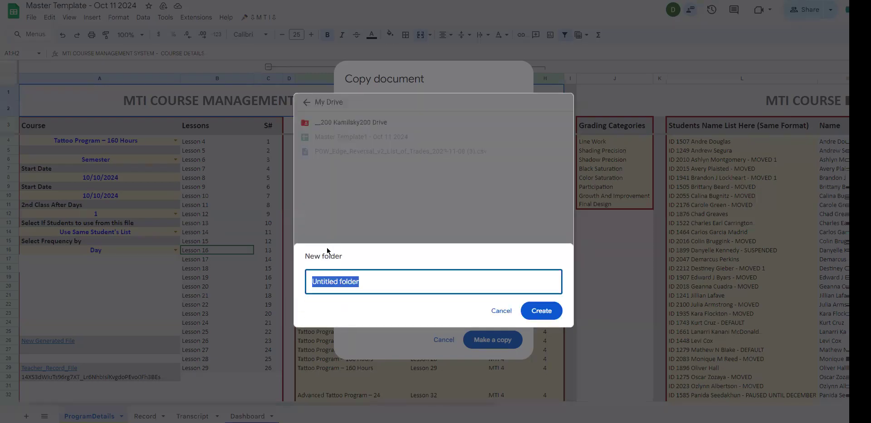
pyautogui.write('Alex MAster Tem')
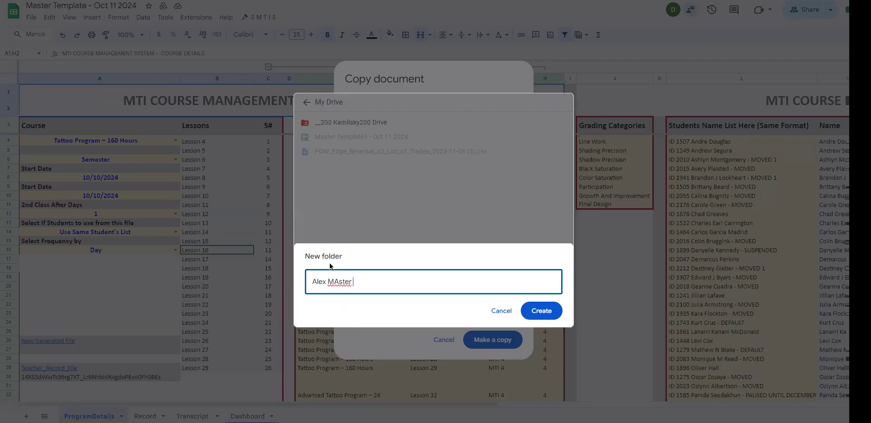
pyautogui.press('BackSpace')
pyautogui.press('BackSpace')
pyautogui.press('BackSpace')
pyautogui.press('BackSpace')
pyautogui.press('BackSpace')
pyautogui.press('BackSpace')
pyautogui.press('BackSpace')
pyautogui.press('BackSpace')
pyautogui.press('BackSpace')
pyautogui.write('Test Folder')
pyautogui.hotkey('ctrl', 'shift', 'Left')
pyautogui.write('Main')
pyautogui.hotkey('shift', 'Right')
pyautogui.hotkey('shift', 'Right')
pyautogui.hotkey('shift', 'Right')
pyautogui.hotkey('shift', 'Right')
pyautogui.hotkey('shift', 'Right')
pyautogui.hotkey('shift', 'Right')
pyautogui.hotkey('shift', 'Right')
pyautogui.hotkey('shift', 'Right')
pyautogui.hotkey('shift', 'Right')
pyautogui.hotkey('shift', 'Right')
pyautogui.hotkey('shift', 'Right')
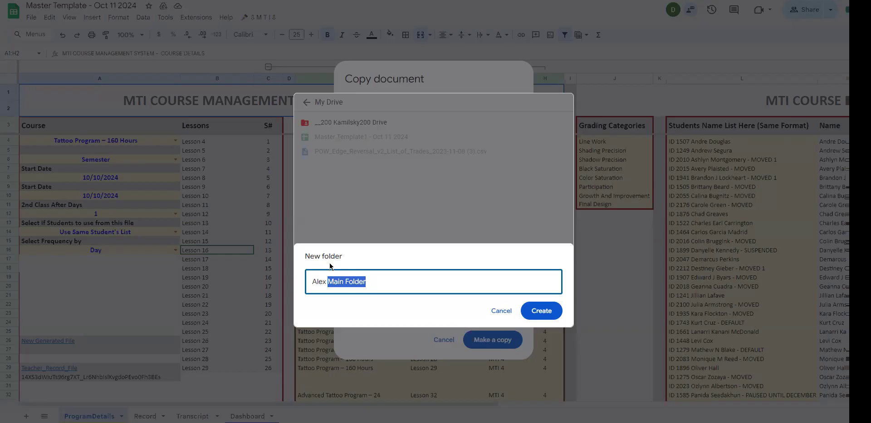
pyautogui.write('MTI')
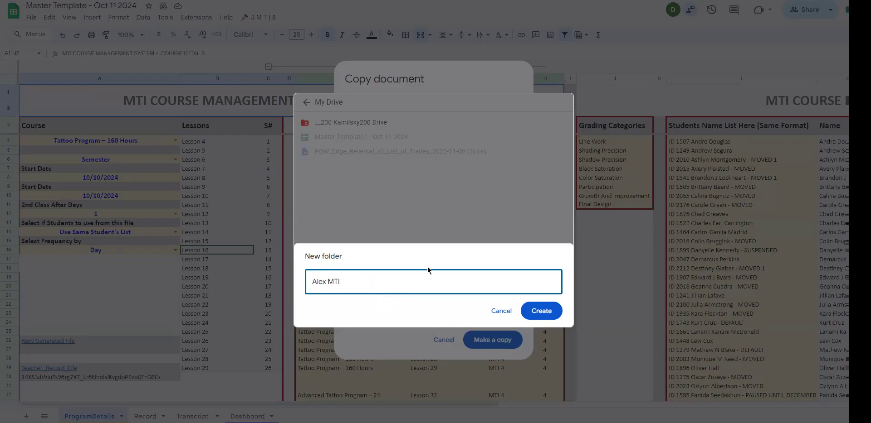
# Step: Create the named folder and make the spreadsheet copy inside it
pyautogui.click(541, 311)
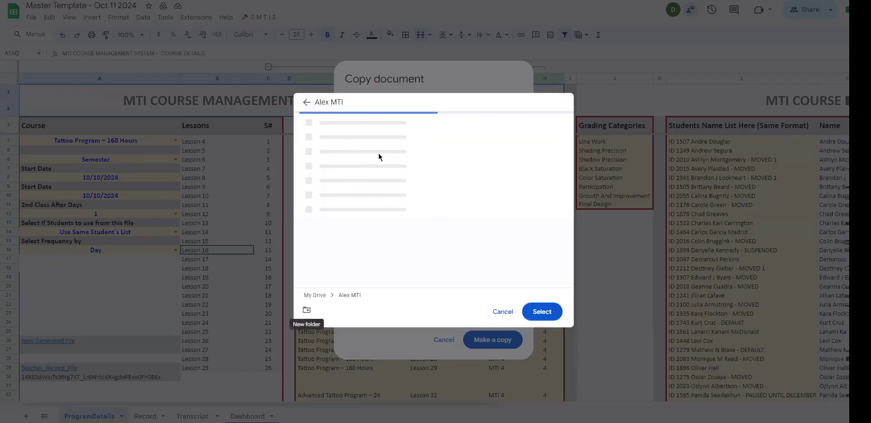
pyautogui.click(548, 313)
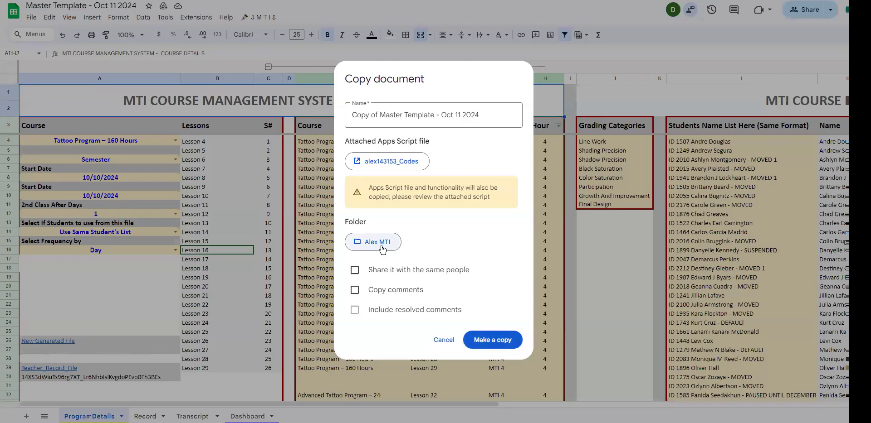
pyautogui.click(484, 350)
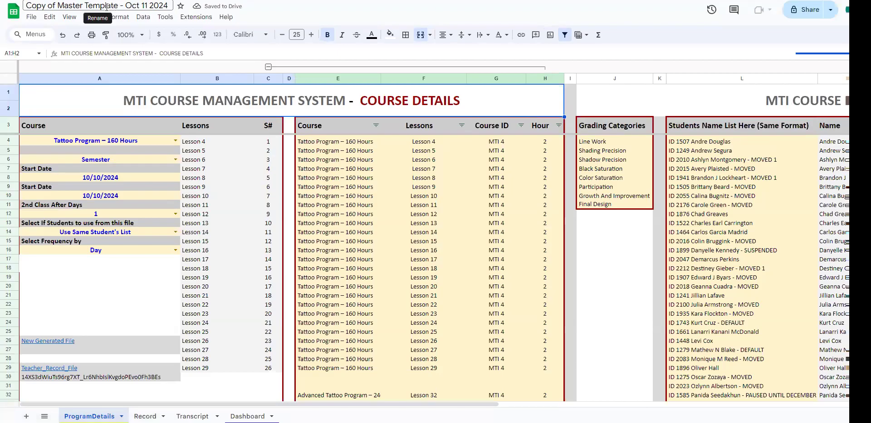
# Step: Rename the copied spreadsheet to "Master Template01 - Oct 11 2024"
pyautogui.moveTo(58, 6); pyautogui.dragTo(25, 7)
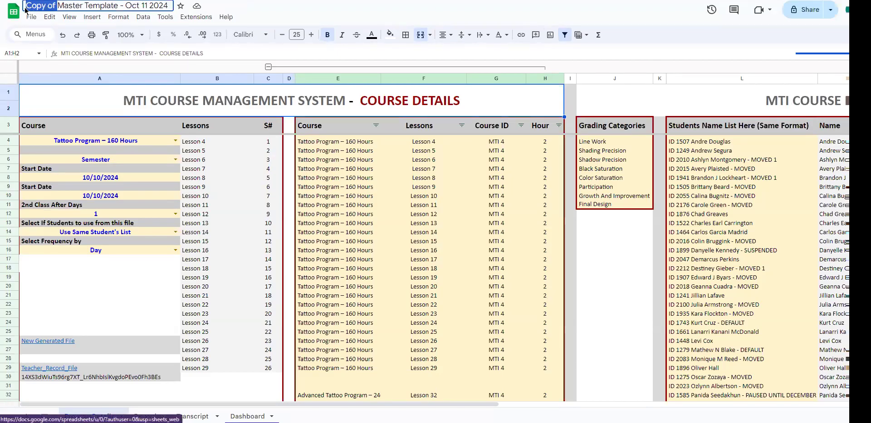
pyautogui.press('BackSpace')
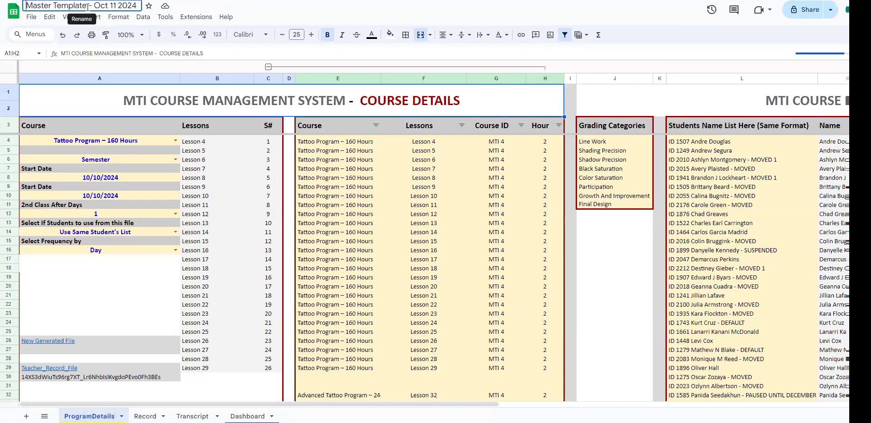
pyautogui.click(85, 7)
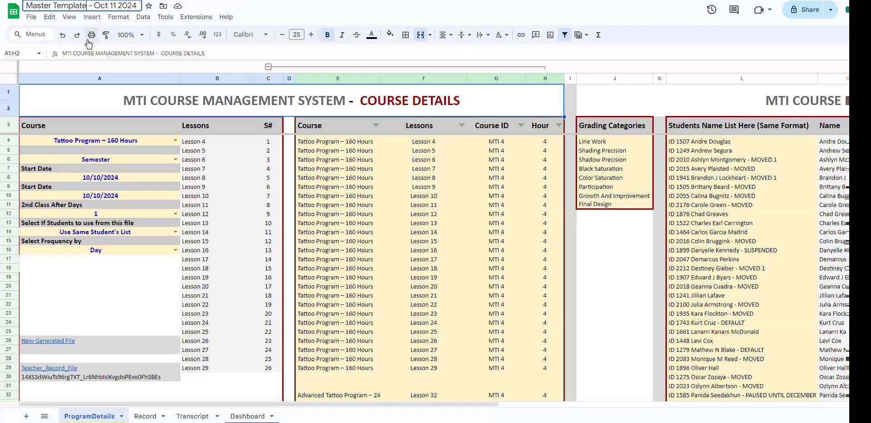
pyautogui.write('01')
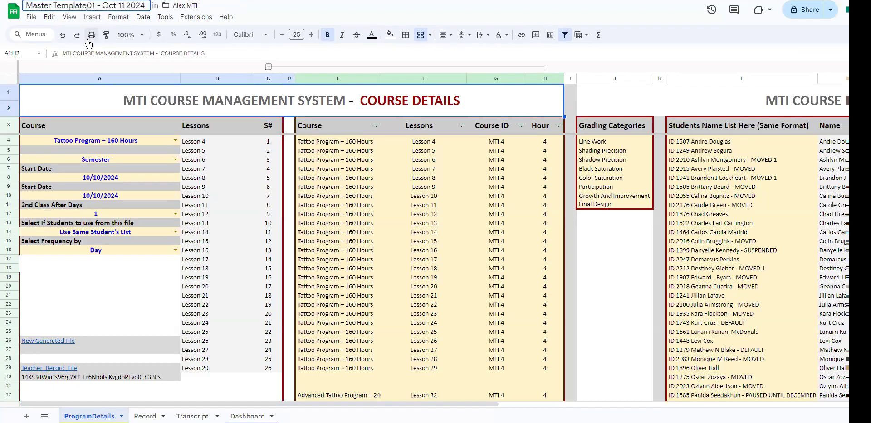
pyautogui.press('Return')
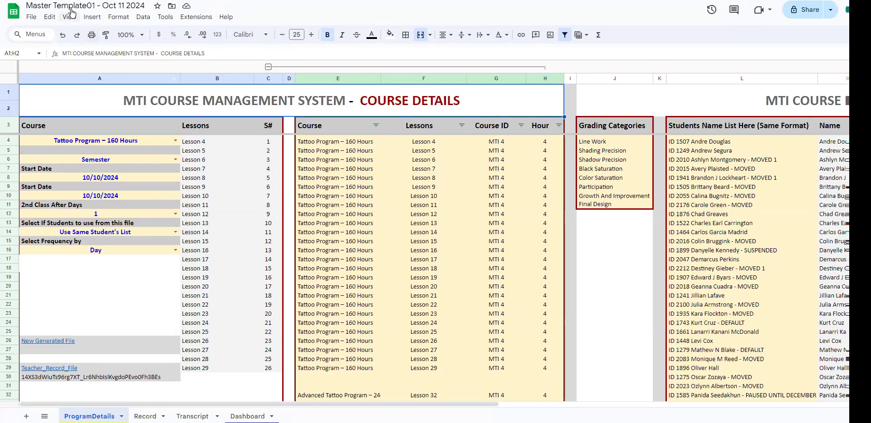
pyautogui.moveTo(87, 6); pyautogui.dragTo(96, 6)
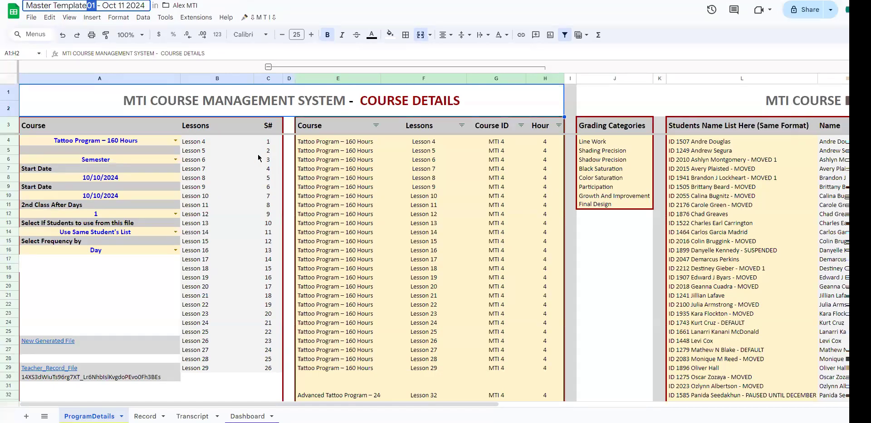
pyautogui.click(260, 171)
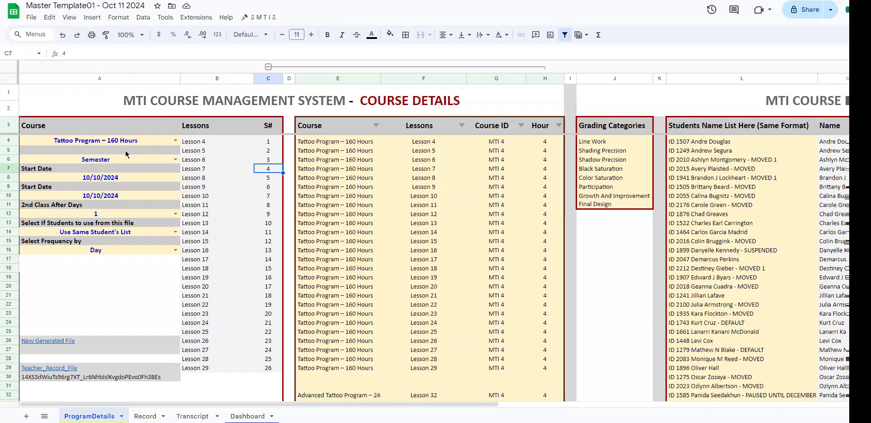
# Step: Clear the course, semester, both start dates, 2nd class after days, student list and frequency entries within A4:A16 of ProgramDetails
pyautogui.moveTo(133, 143); pyautogui.dragTo(135, 250)
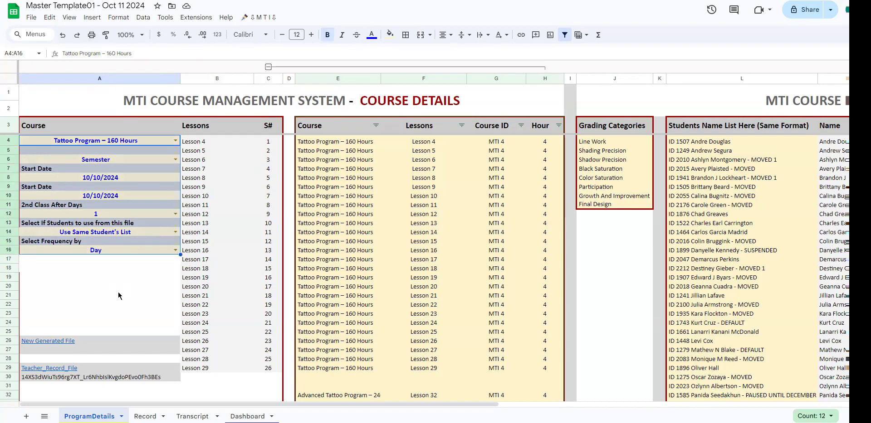
pyautogui.click(134, 143)
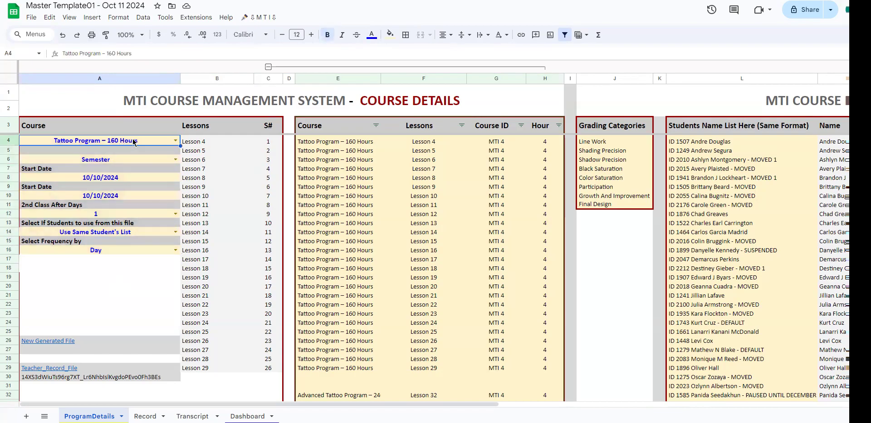
pyautogui.press('Delete')
pyautogui.click(135, 160)
pyautogui.click(135, 178)
pyautogui.click(141, 162)
pyautogui.press('Delete')
pyautogui.click(132, 179)
pyautogui.press('Delete')
pyautogui.click(127, 196)
pyautogui.press('Delete')
pyautogui.click(130, 214)
pyautogui.press('Delete')
pyautogui.click(129, 232)
pyautogui.press('Delete')
pyautogui.click(129, 250)
pyautogui.press('Delete')
pyautogui.click(128, 278)
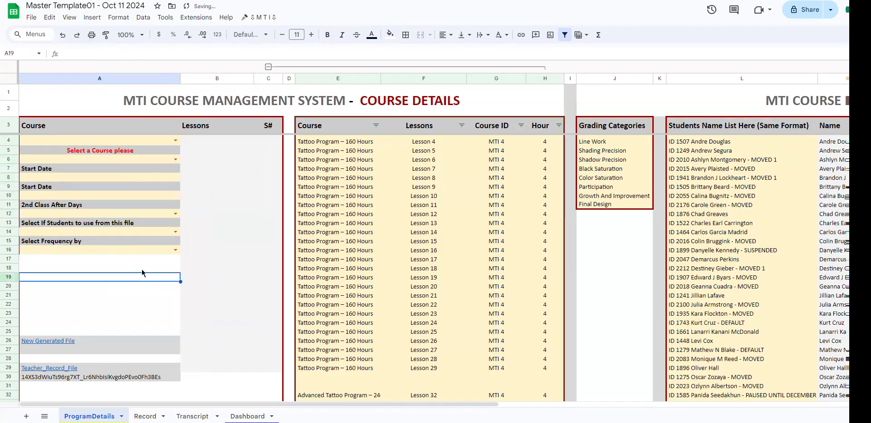
# Step: Review the course, lesson, course ID and hour columns of the Course Details table in ProgramDetails
pyautogui.click(116, 143)
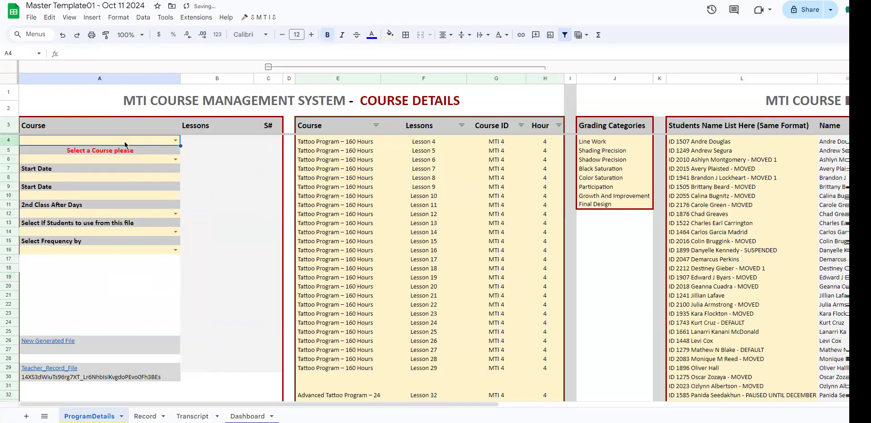
pyautogui.click(175, 141)
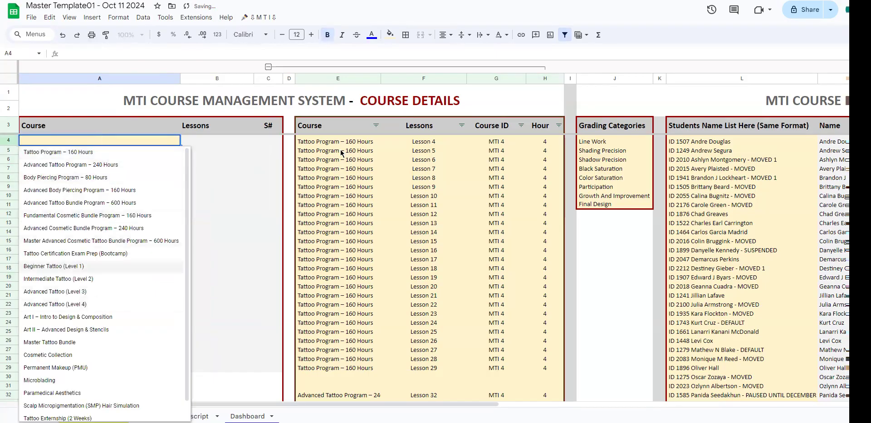
pyautogui.click(341, 151)
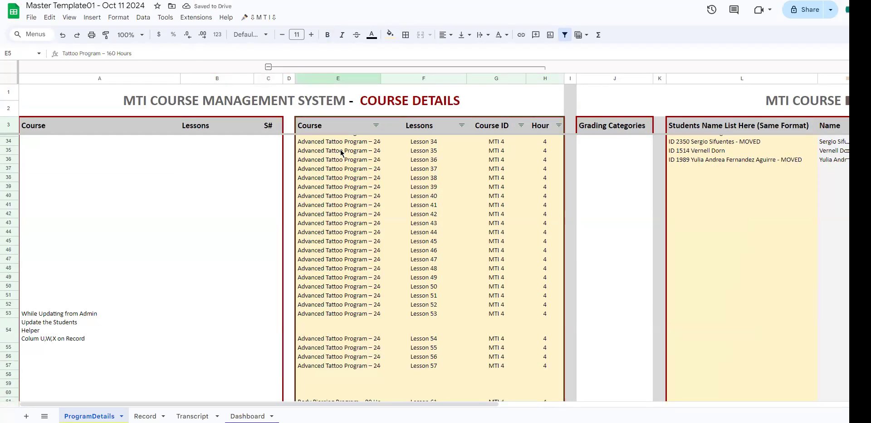
pyautogui.scroll(-15, 357, 209)
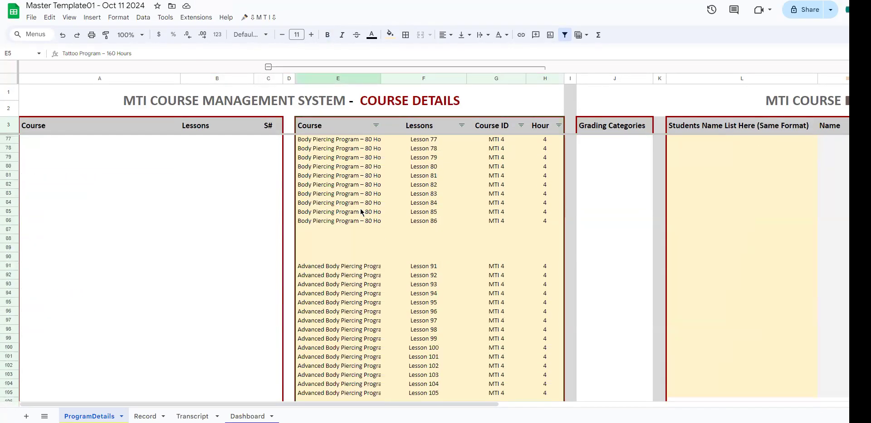
pyautogui.scroll(18, 359, 210)
pyautogui.scroll(-4, 361, 212)
pyautogui.scroll(-2, 361, 211)
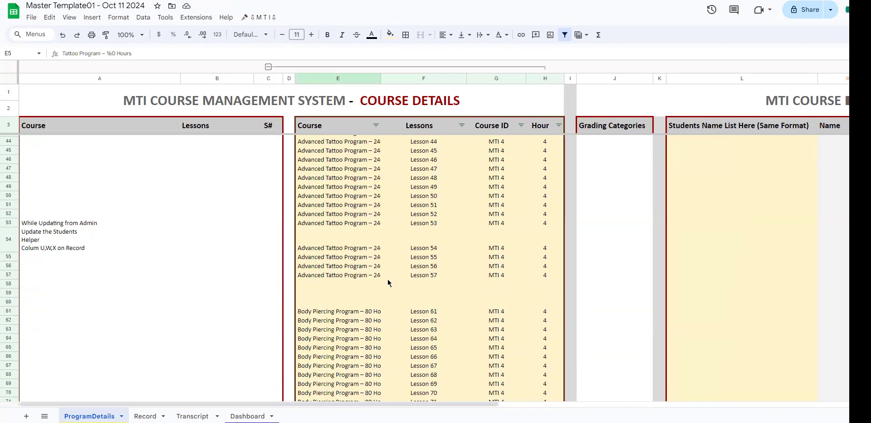
pyautogui.scroll(15, 355, 263)
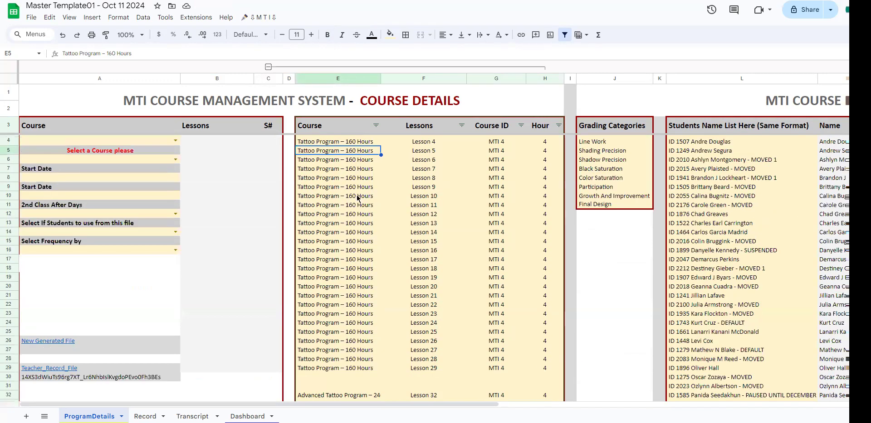
pyautogui.moveTo(352, 178); pyautogui.dragTo(356, 250)
pyautogui.moveTo(439, 178); pyautogui.dragTo(429, 253)
pyautogui.moveTo(495, 159); pyautogui.dragTo(496, 259)
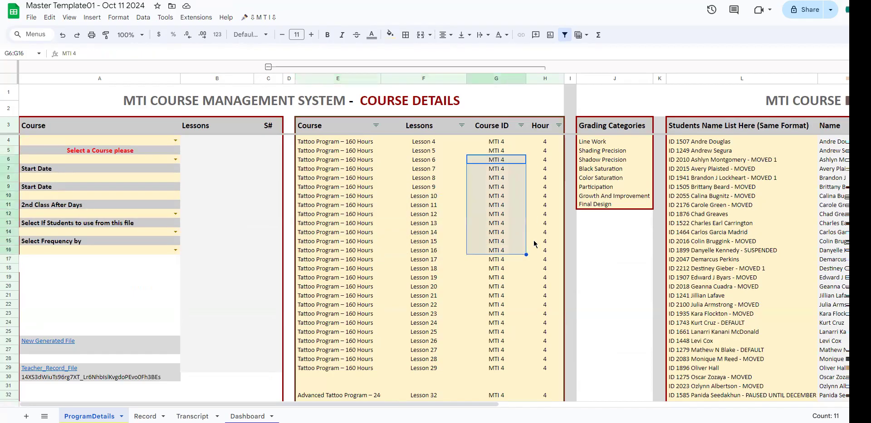
pyautogui.moveTo(545, 160); pyautogui.dragTo(545, 260)
# Step: Set the course in A4 to Beginner Tattoo (Level 1) and the semester in A6 to Semester
pyautogui.click(175, 140)
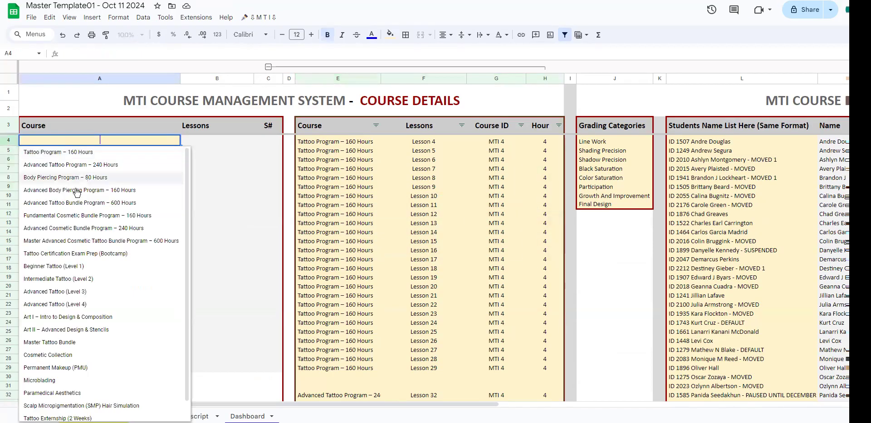
pyautogui.click(54, 267)
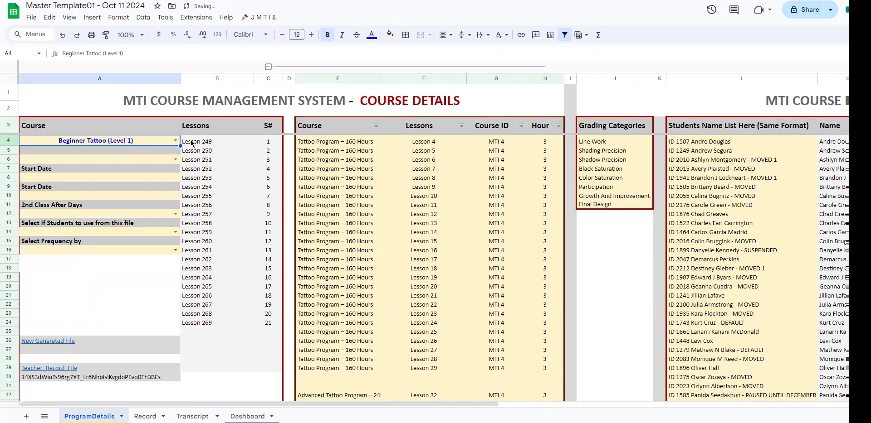
pyautogui.moveTo(263, 325); pyautogui.dragTo(207, 143)
pyautogui.click(145, 161)
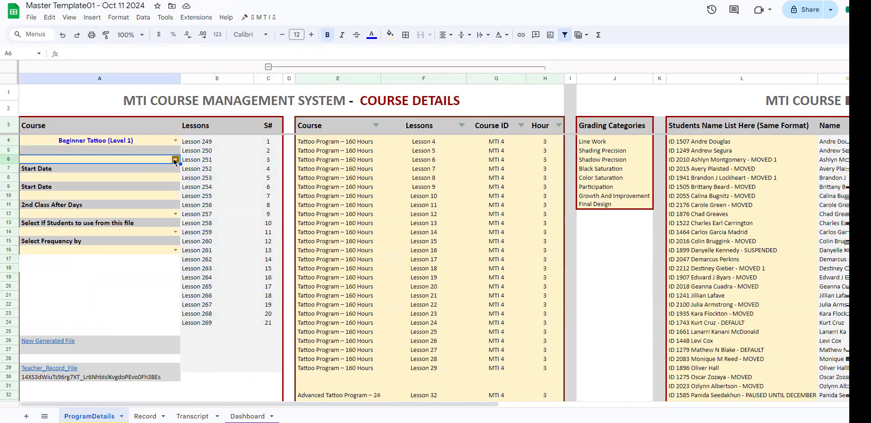
pyautogui.click(174, 160)
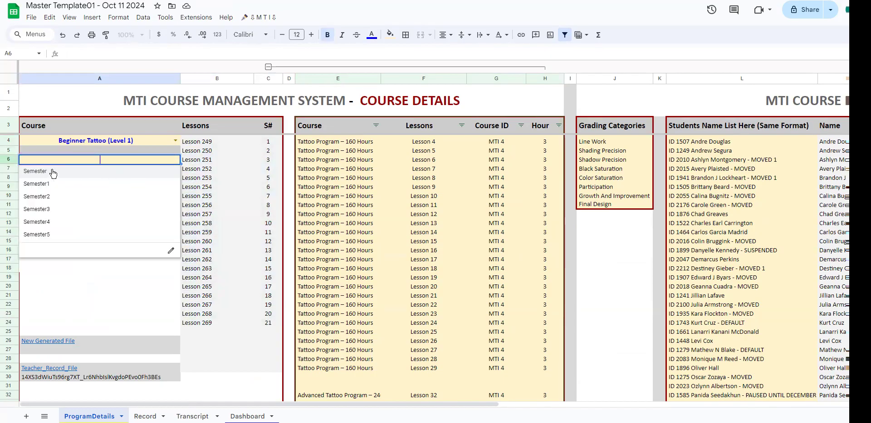
pyautogui.click(34, 173)
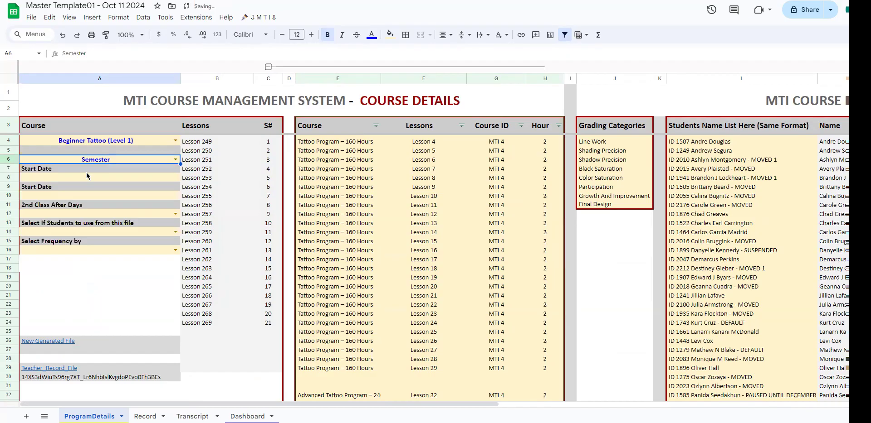
# Step: Set the first start date in A8 to 10/11/2024 and the second start date in A10 to 11/30/2024
pyautogui.click(162, 181)
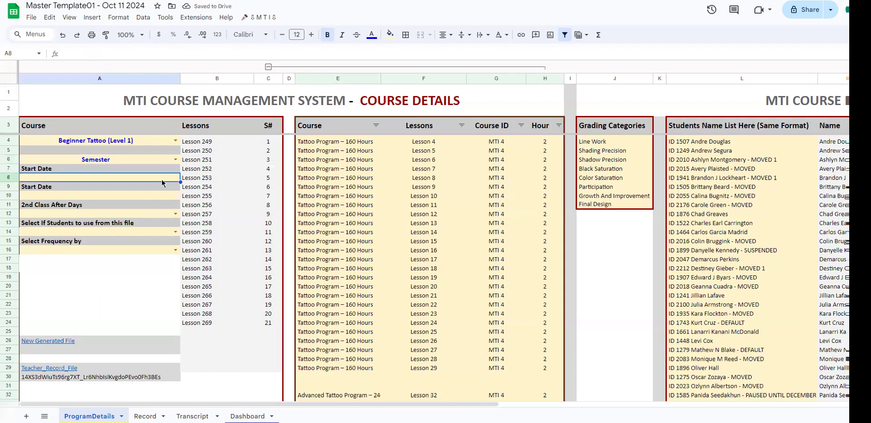
pyautogui.doubleClick(88, 183)
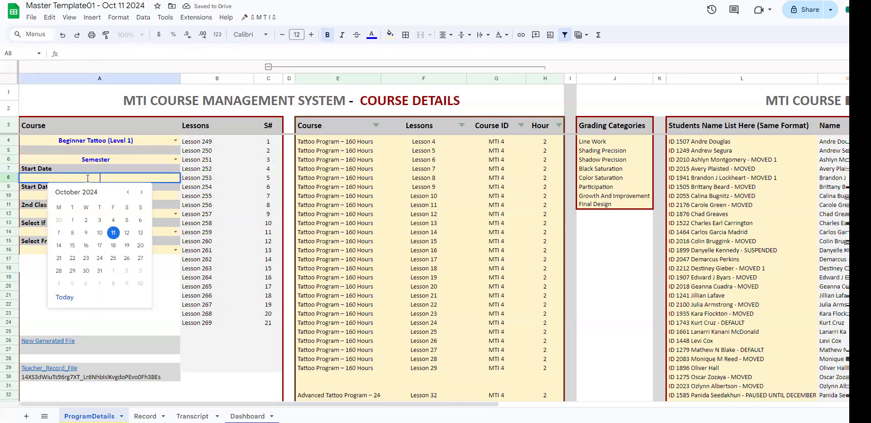
pyautogui.click(112, 234)
pyautogui.doubleClick(113, 196)
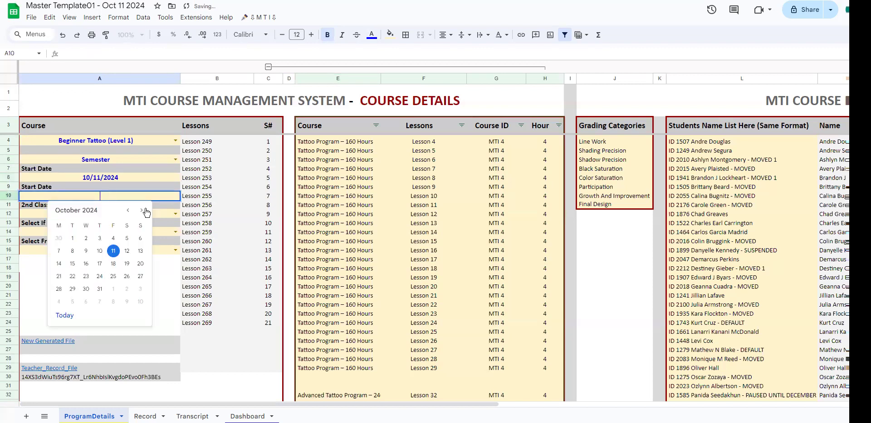
pyautogui.click(141, 210)
pyautogui.click(127, 289)
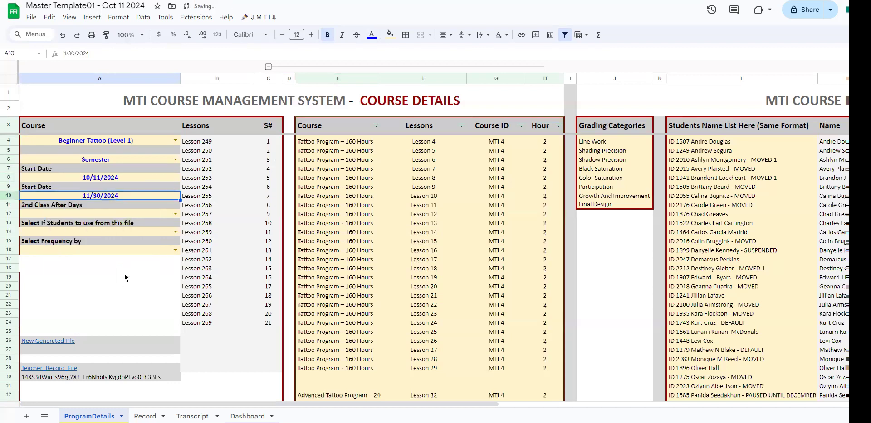
# Step: Set 2nd Class After Days in A12 to 1
pyautogui.click(100, 215)
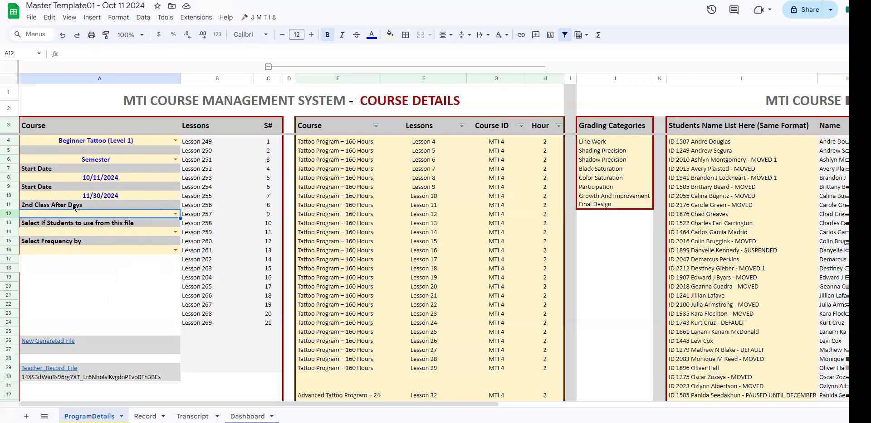
pyautogui.click(174, 215)
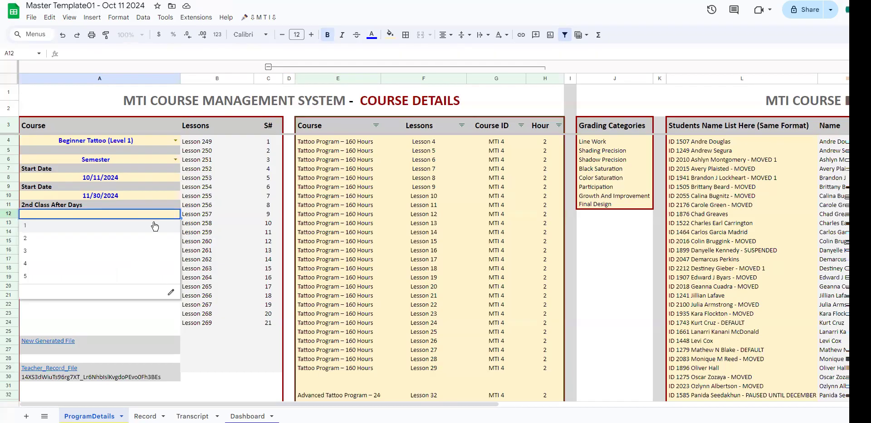
pyautogui.press('Tab')
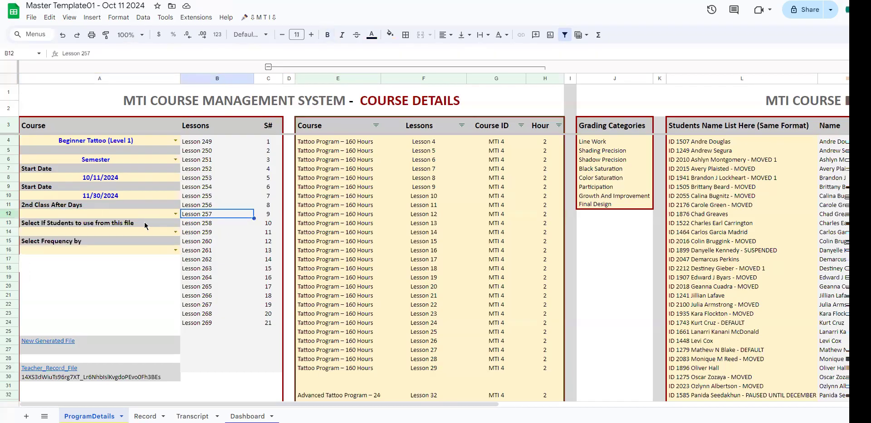
pyautogui.click(175, 214)
pyautogui.click(95, 227)
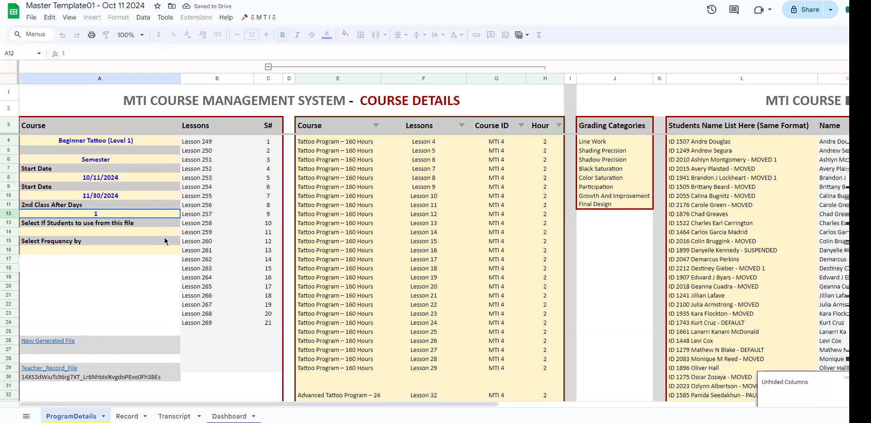
# Step: Examine the full list of students in the Students Name List column
pyautogui.click(39, 232)
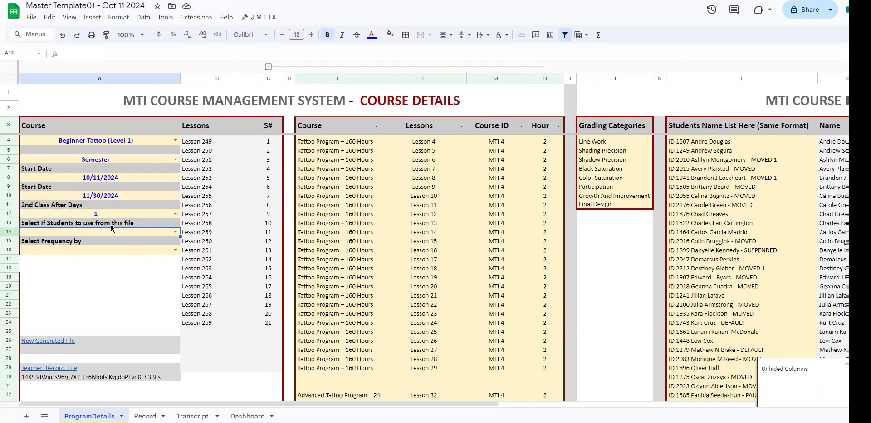
pyautogui.moveTo(703, 144); pyautogui.dragTo(701, 361)
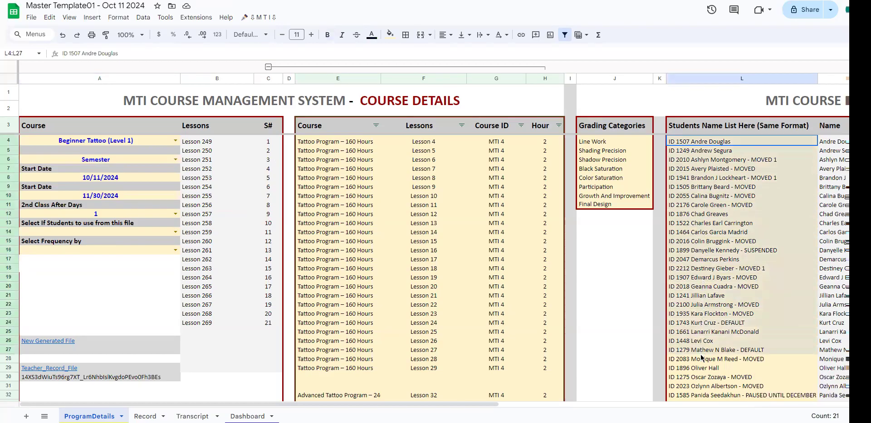
pyautogui.click(693, 257)
pyautogui.scroll(-5, 703, 236)
pyautogui.scroll(5, 705, 223)
pyautogui.moveTo(704, 142); pyautogui.dragTo(708, 360)
pyautogui.scroll(-2, 707, 358)
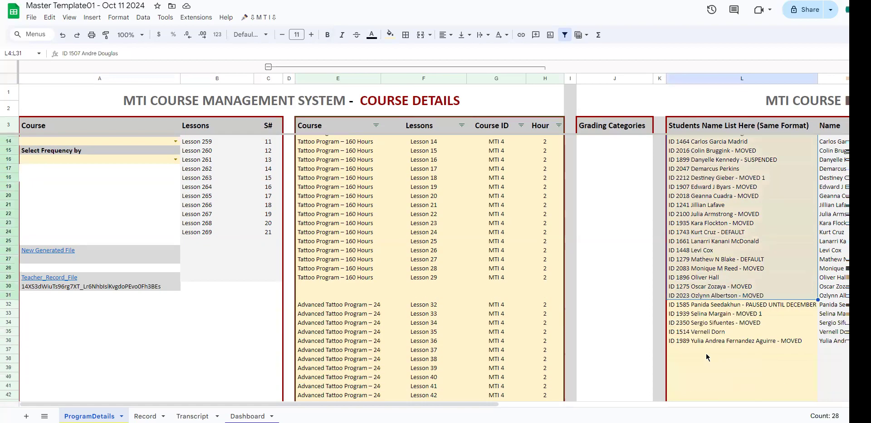
pyautogui.scroll(4, 146, 255)
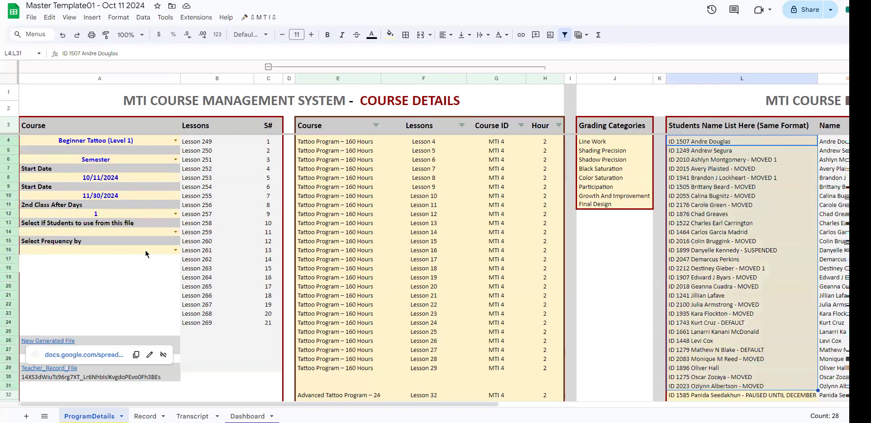
# Step: Try the Use Same Student's List option in A14, and clear the cell again
pyautogui.click(175, 232)
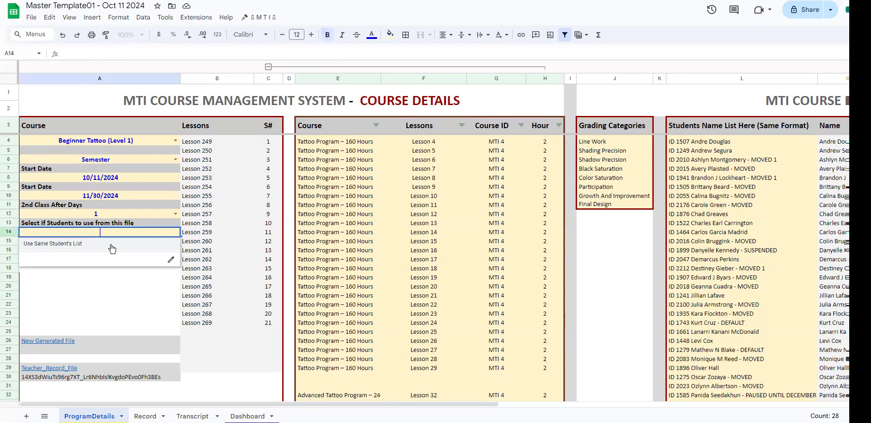
pyautogui.click(51, 244)
pyautogui.moveTo(721, 151); pyautogui.dragTo(721, 243)
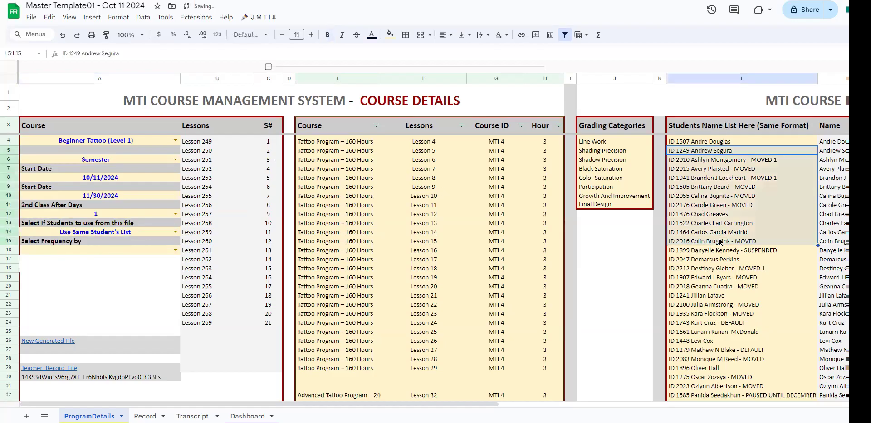
pyautogui.click(134, 230)
pyautogui.press('Delete')
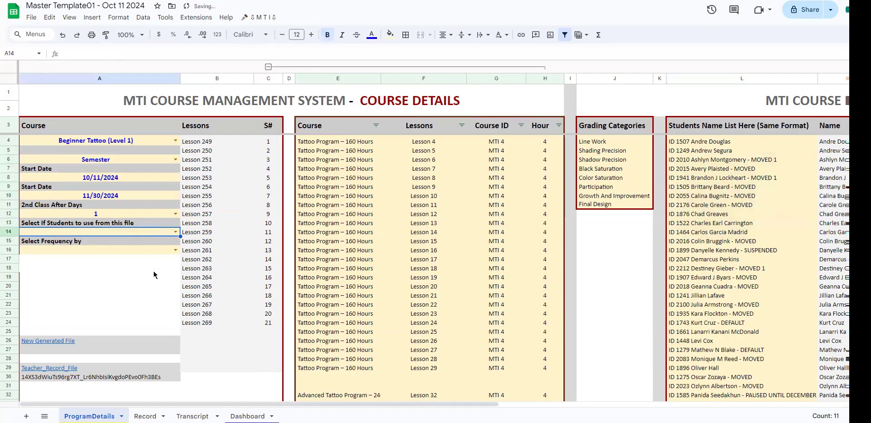
# Step: Set the student selection in A14 to Use Same Student's List, so the names in column L are used
pyautogui.moveTo(717, 142); pyautogui.dragTo(709, 327)
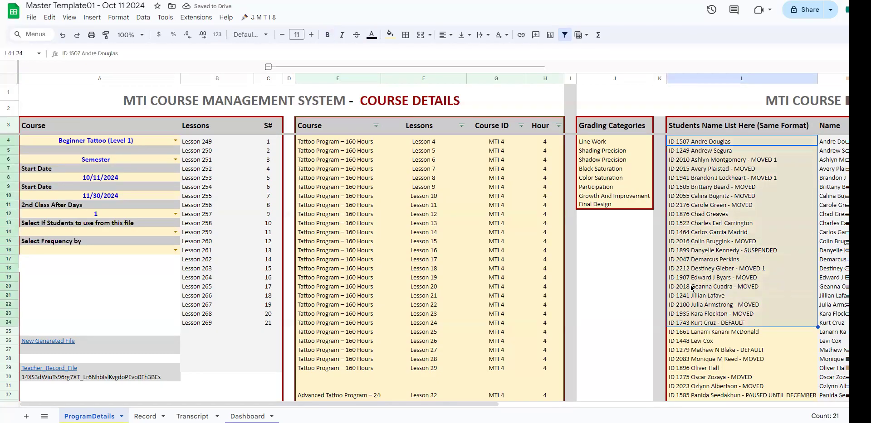
pyautogui.click(175, 232)
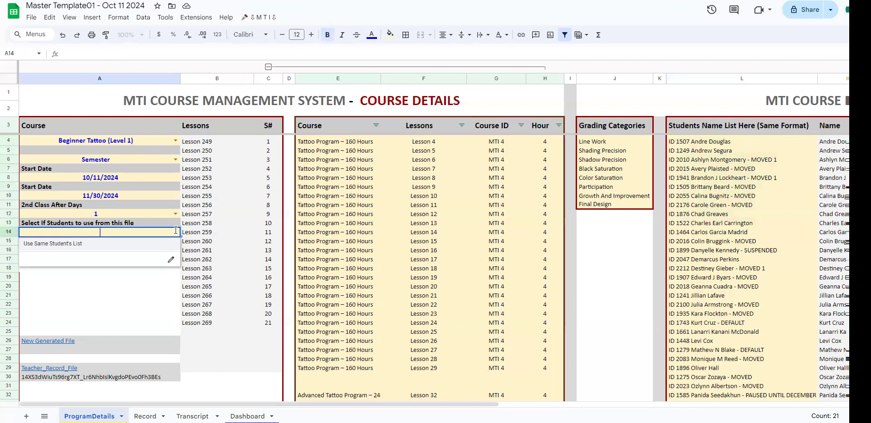
pyautogui.click(111, 245)
pyautogui.moveTo(702, 142); pyautogui.dragTo(705, 334)
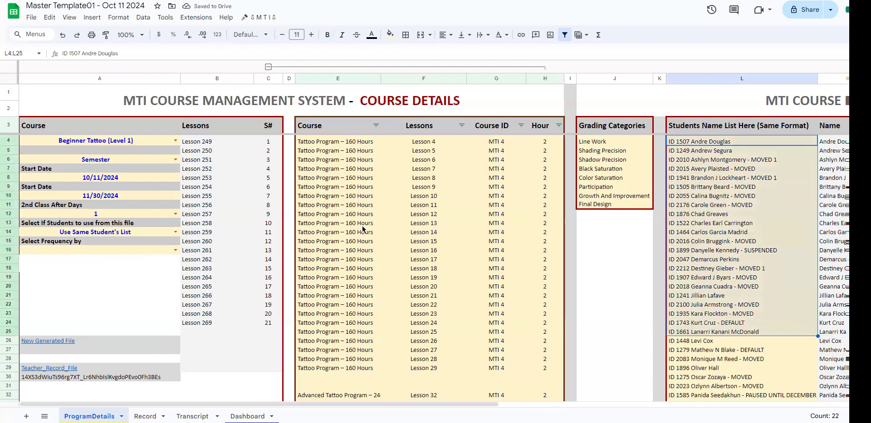
pyautogui.moveTo(733, 146); pyautogui.dragTo(737, 314)
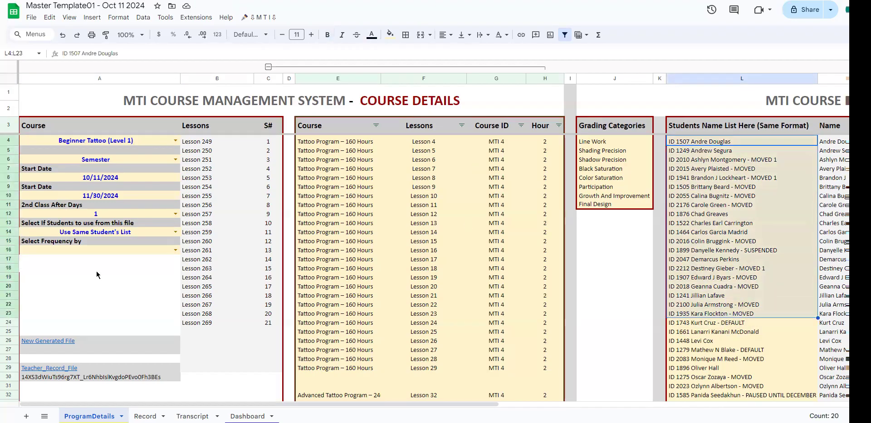
# Step: Look at the frequency options for A16 and the Week# column of the Record sheet, and return to ProgramDetails
pyautogui.click(170, 250)
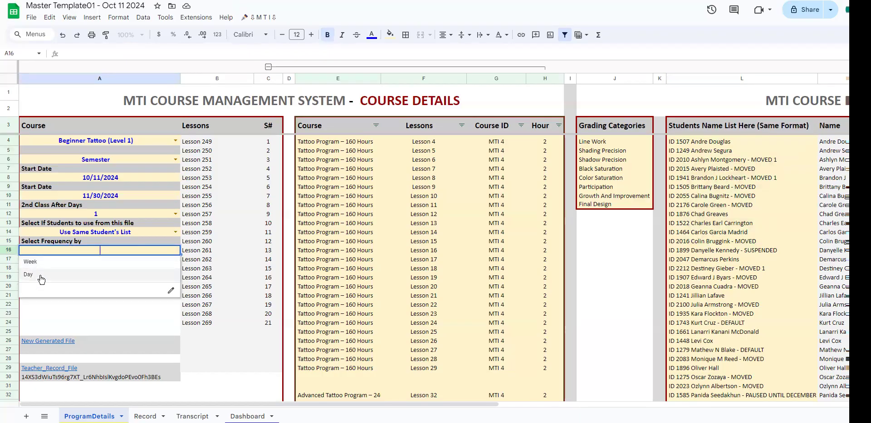
pyautogui.click(54, 323)
pyautogui.click(74, 251)
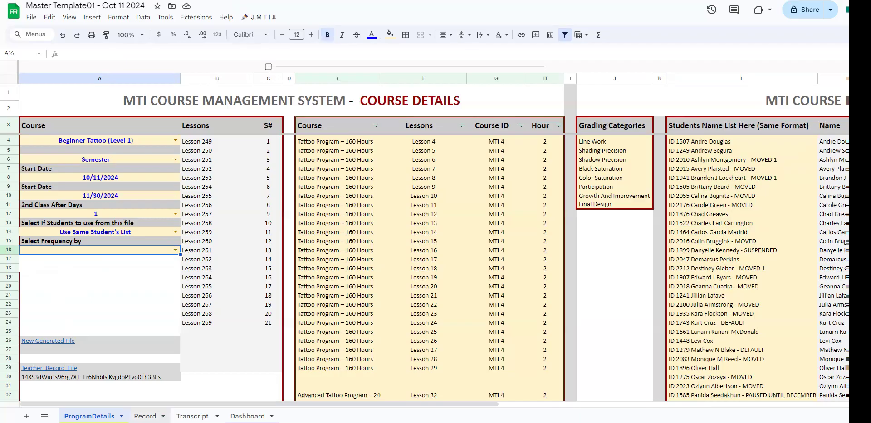
pyautogui.click(145, 417)
pyautogui.moveTo(545, 408); pyautogui.dragTo(697, 406)
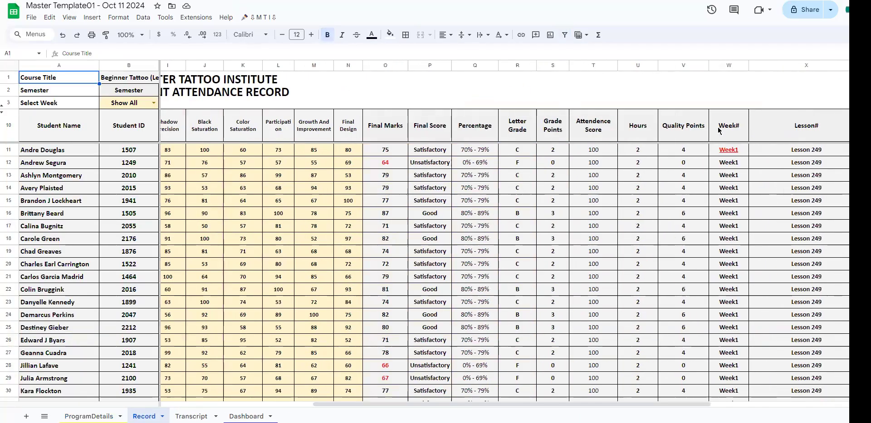
pyautogui.click(89, 416)
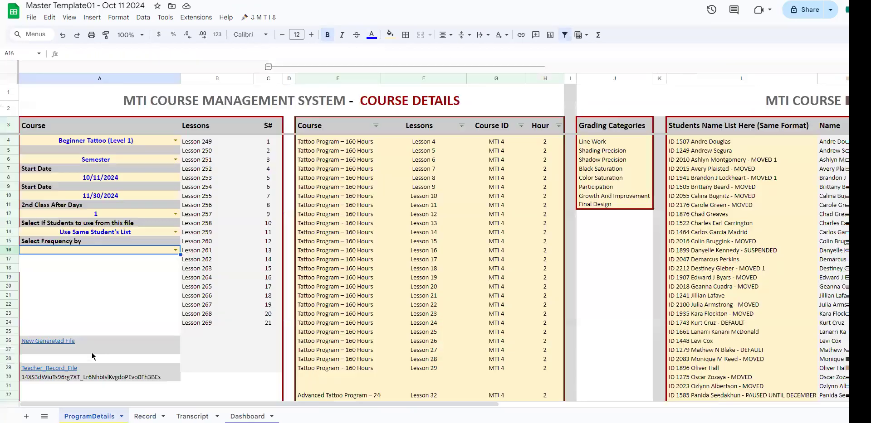
# Step: Try the Day frequency in A16, look at its effect on the Record sheet, and return to ProgramDetails
pyautogui.click(175, 250)
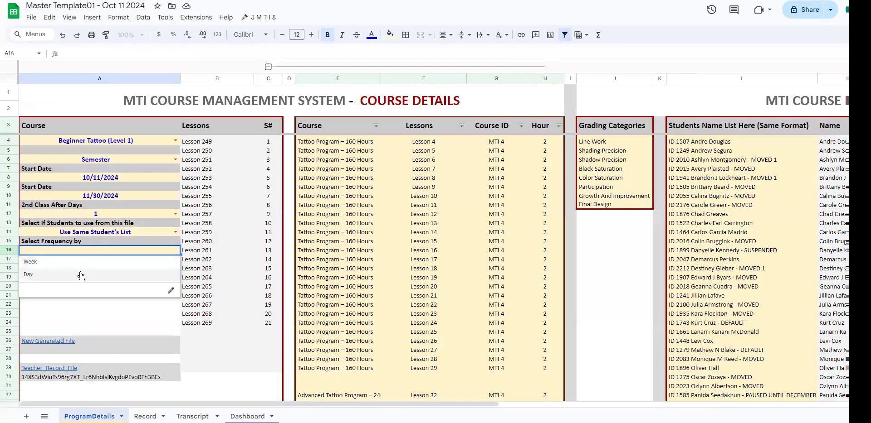
pyautogui.click(81, 275)
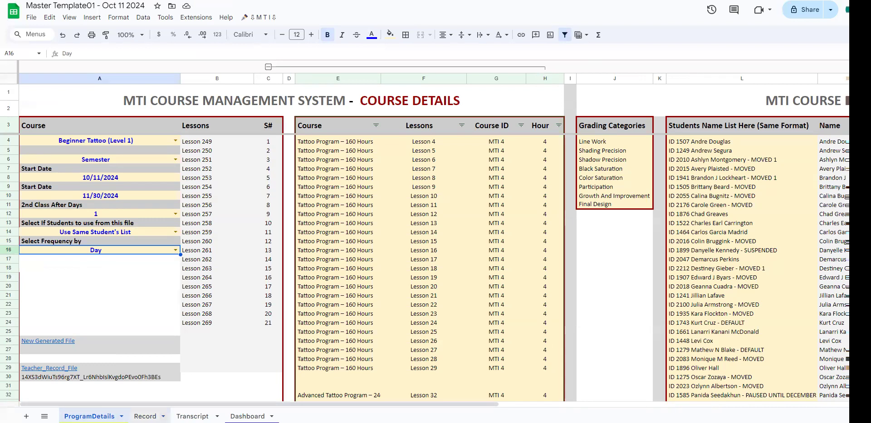
pyautogui.click(145, 417)
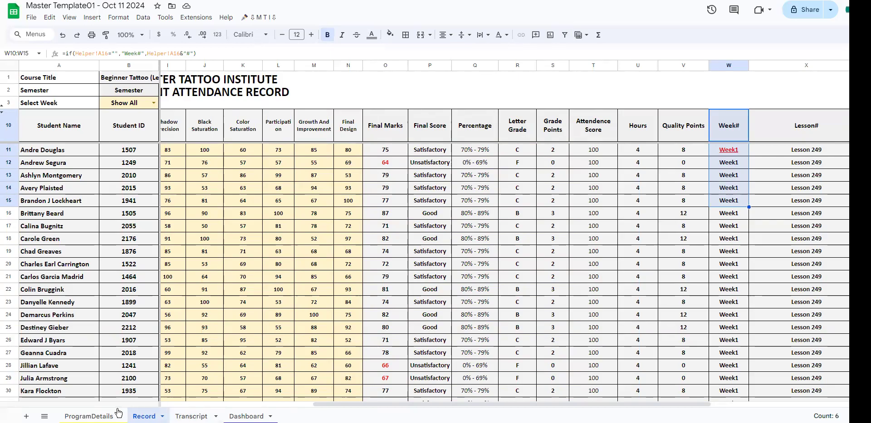
pyautogui.moveTo(322, 405); pyautogui.dragTo(67, 409)
pyautogui.click(87, 416)
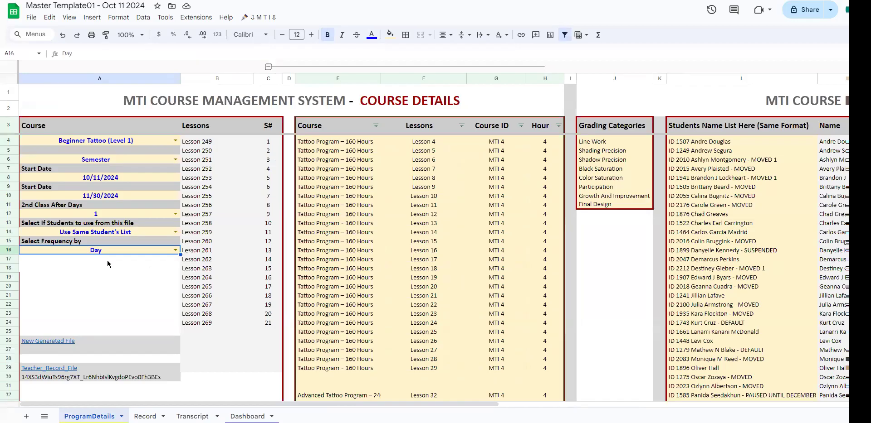
# Step: Set the frequency in A16 of ProgramDetails to Week
pyautogui.click(175, 253)
pyautogui.click(109, 262)
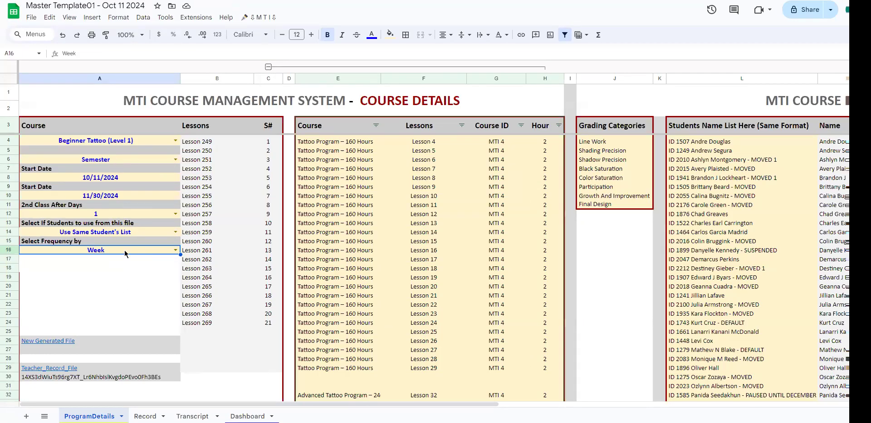
# Step: Review the course setup fields in A4 to A16 and the student name list in column L before creating the course
pyautogui.click(117, 145)
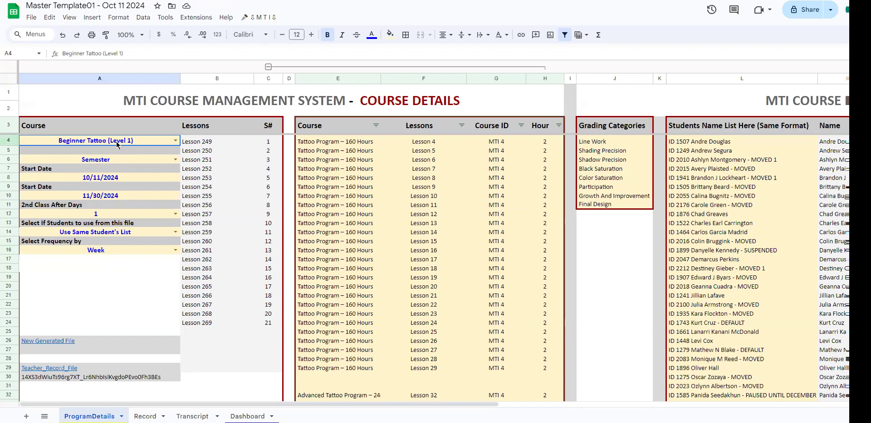
pyautogui.click(121, 162)
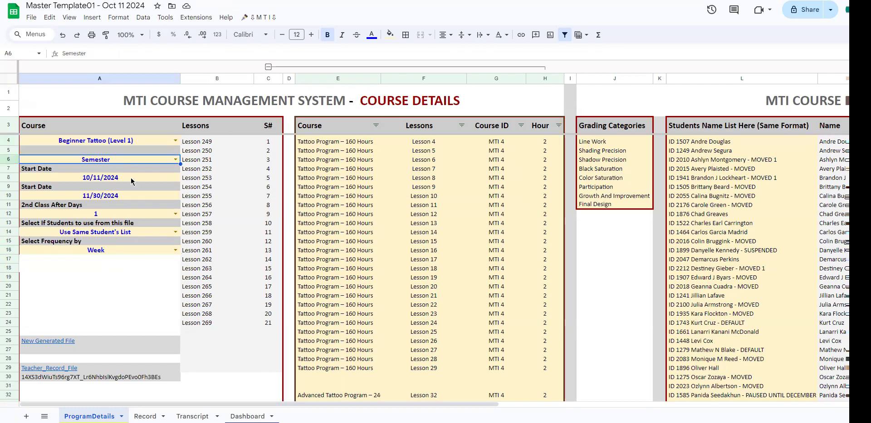
pyautogui.click(131, 178)
pyautogui.click(130, 196)
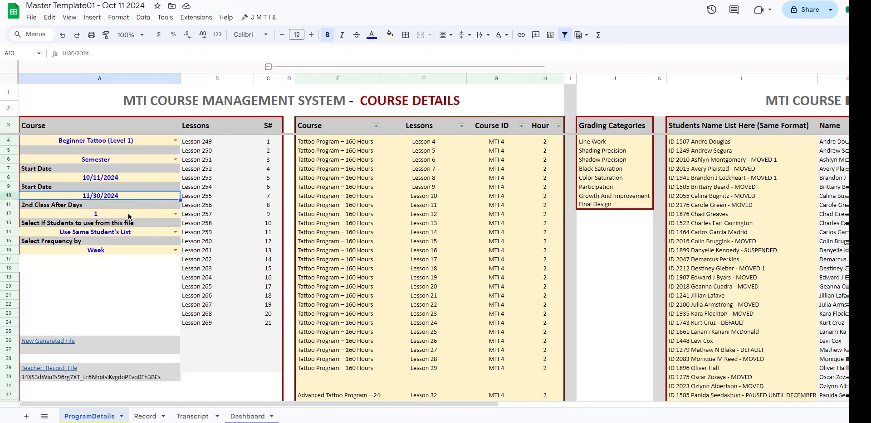
pyautogui.click(129, 218)
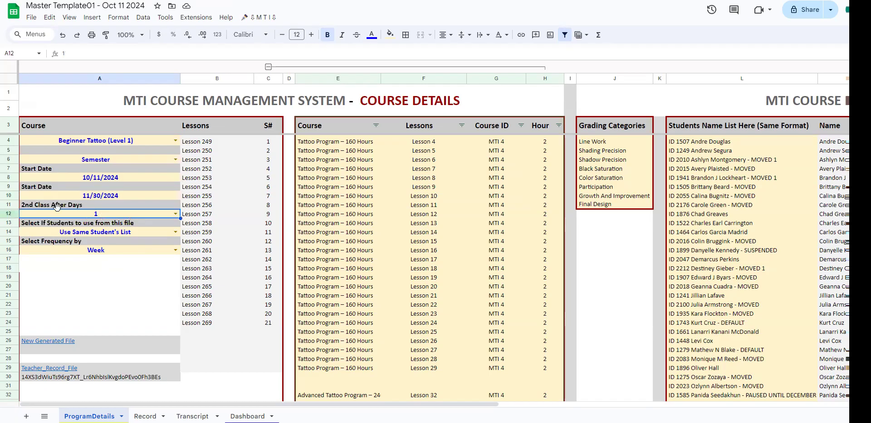
pyautogui.click(113, 236)
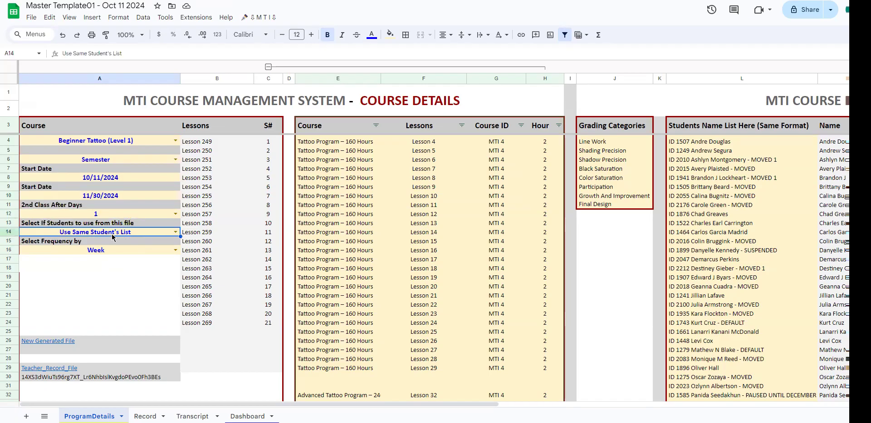
pyautogui.moveTo(736, 160); pyautogui.dragTo(734, 316)
pyautogui.click(151, 251)
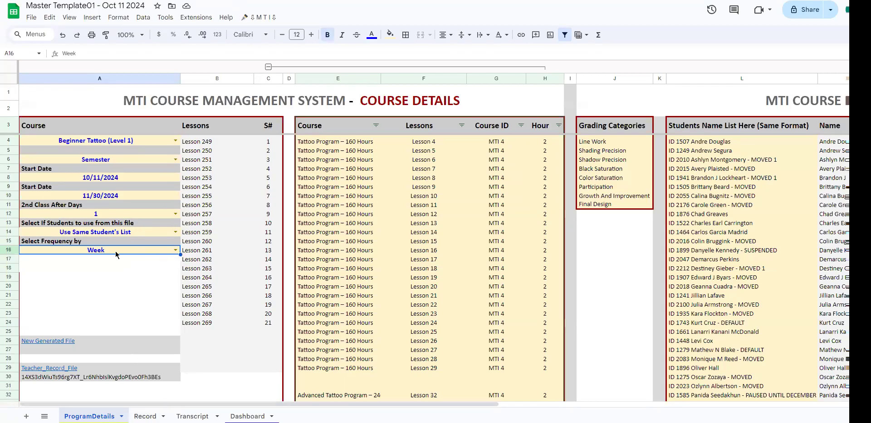
# Step: Run Create New Course from the custom MTI commands and authorise the attached script to access the Google account, continuing despite the unverified-app warning
pyautogui.click(256, 17)
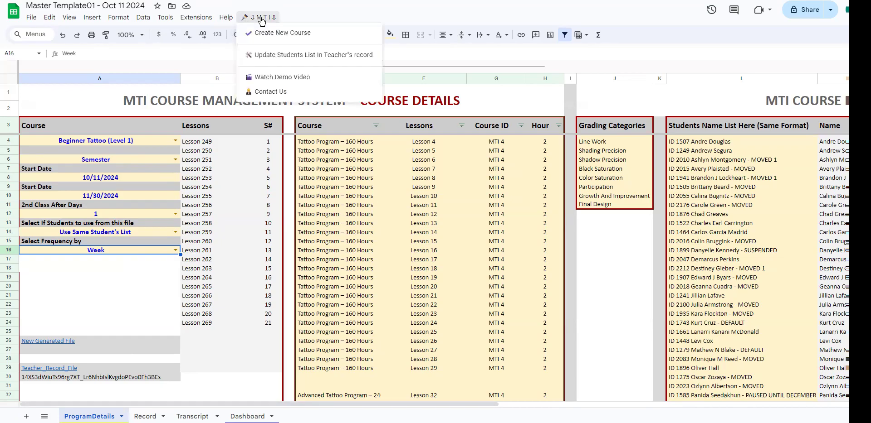
pyautogui.click(297, 36)
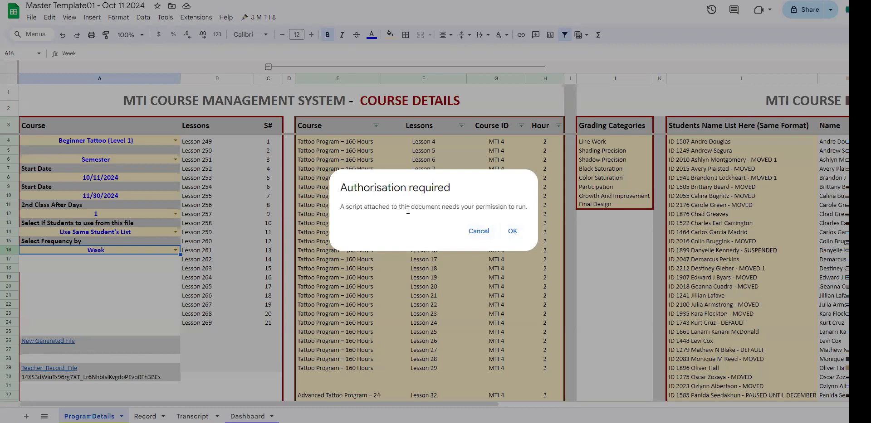
pyautogui.click(511, 232)
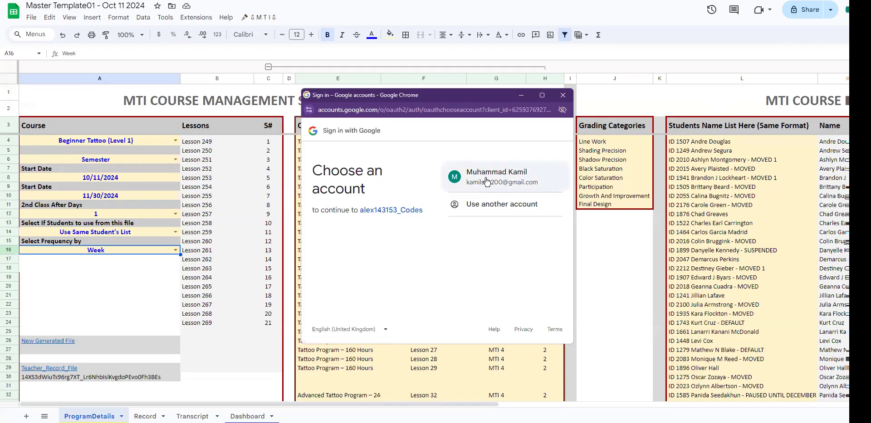
pyautogui.click(485, 180)
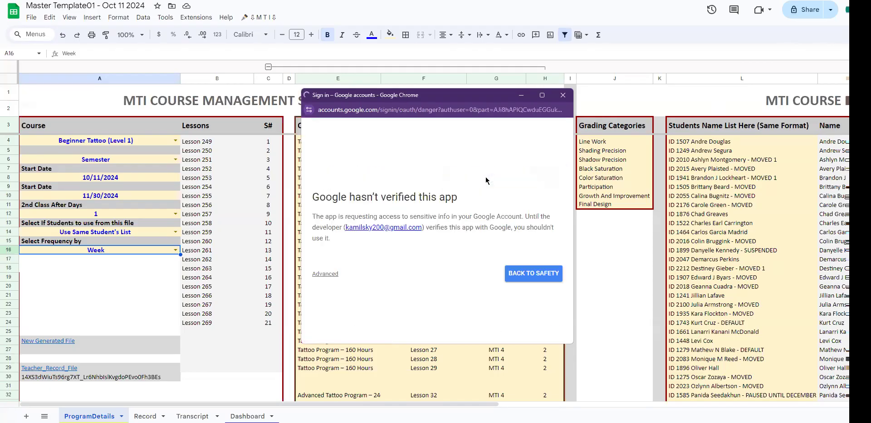
pyautogui.click(323, 276)
pyautogui.scroll(-1, 324, 278)
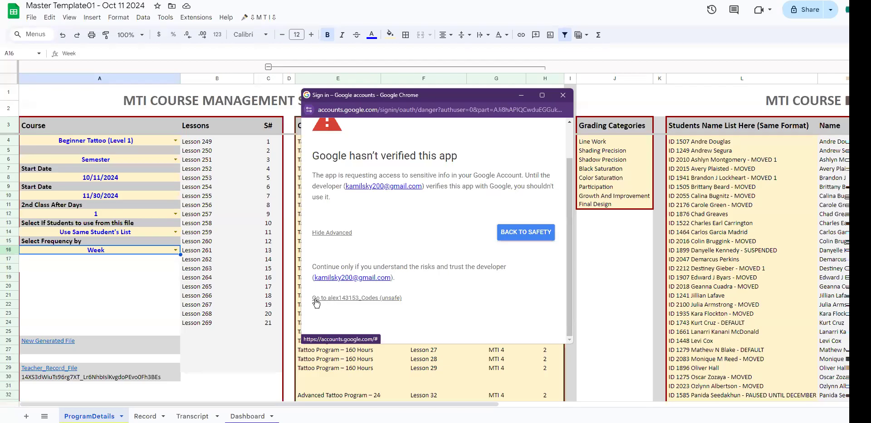
pyautogui.click(335, 298)
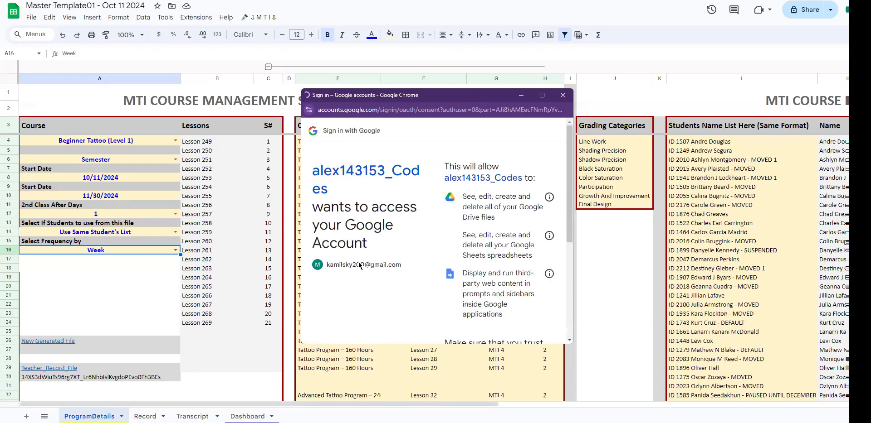
pyautogui.scroll(-5, 493, 271)
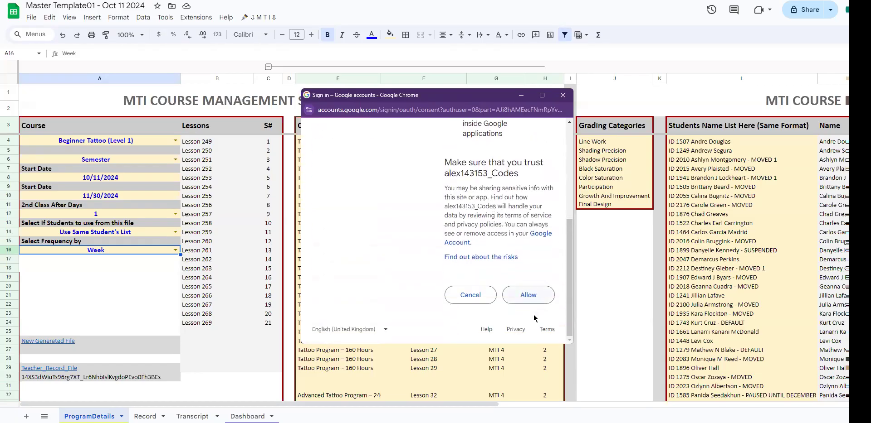
pyautogui.click(525, 296)
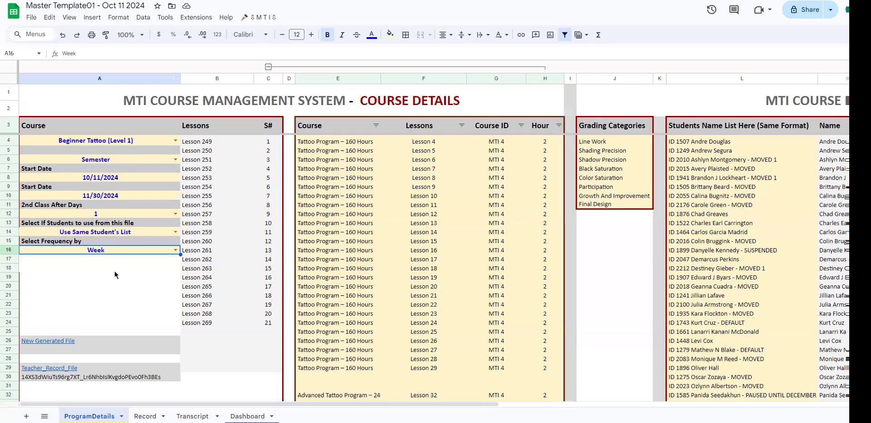
# Step: Run Create New Course again to generate the linked course files, and dismiss its loading and completion dialogs
pyautogui.click(257, 17)
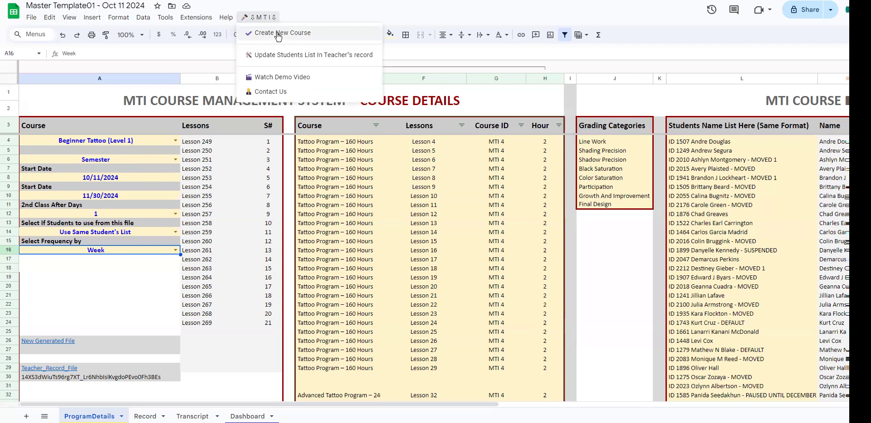
pyautogui.click(278, 34)
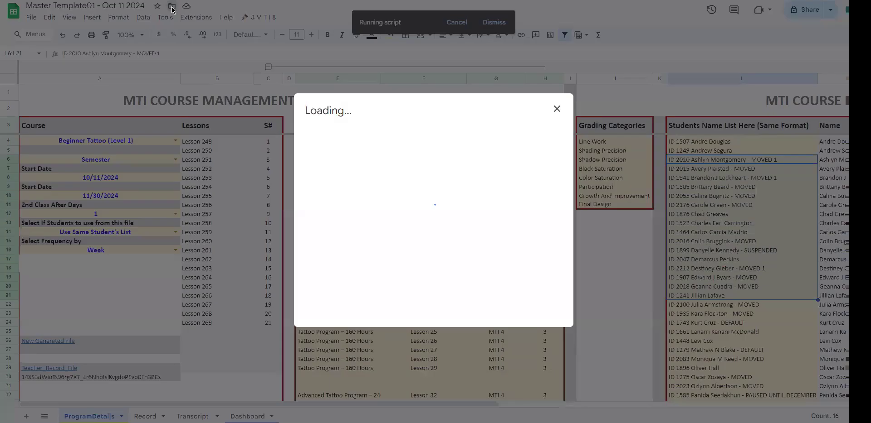
pyautogui.click(557, 109)
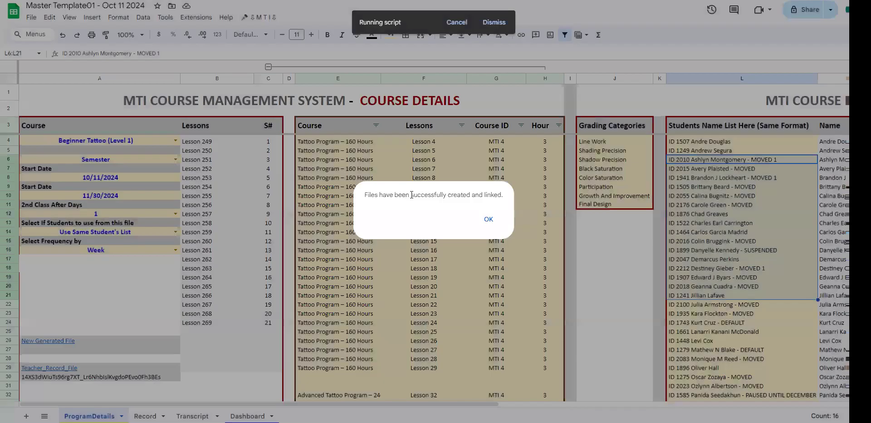
pyautogui.moveTo(365, 195); pyautogui.dragTo(378, 195)
pyautogui.click(488, 220)
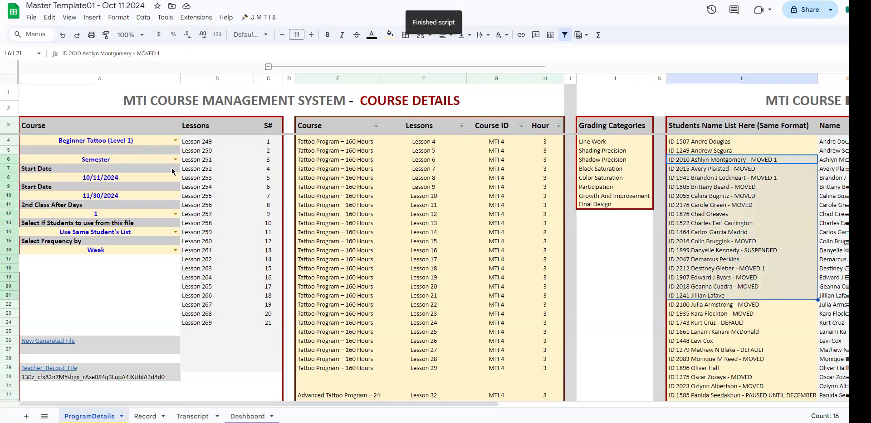
# Step: Open the generated admin spreadsheet through the New Generated File link in A26
pyautogui.moveTo(30, 344)
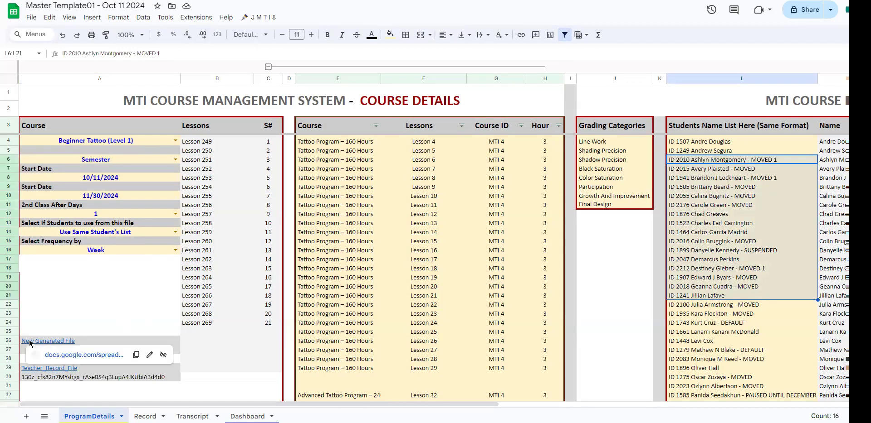
pyautogui.scroll(-1, 30, 344)
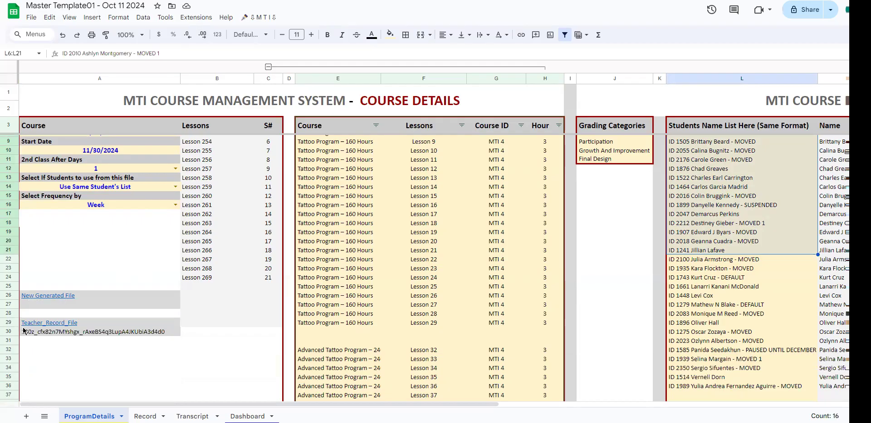
pyautogui.click(38, 290)
pyautogui.click(40, 297)
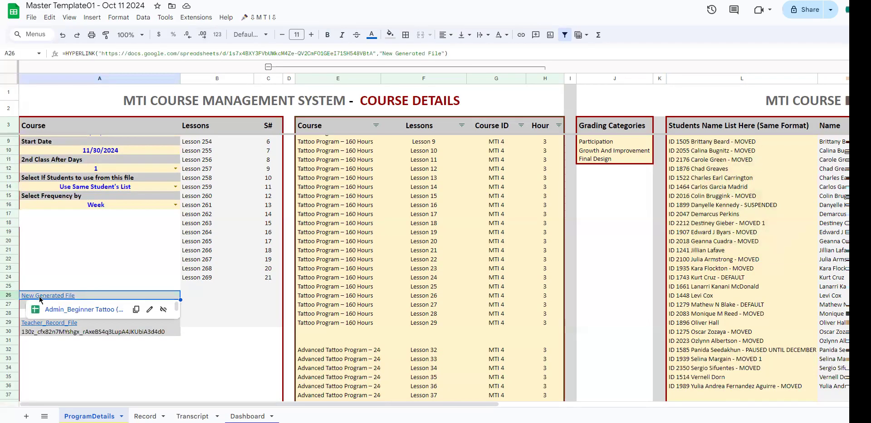
pyautogui.click(58, 311)
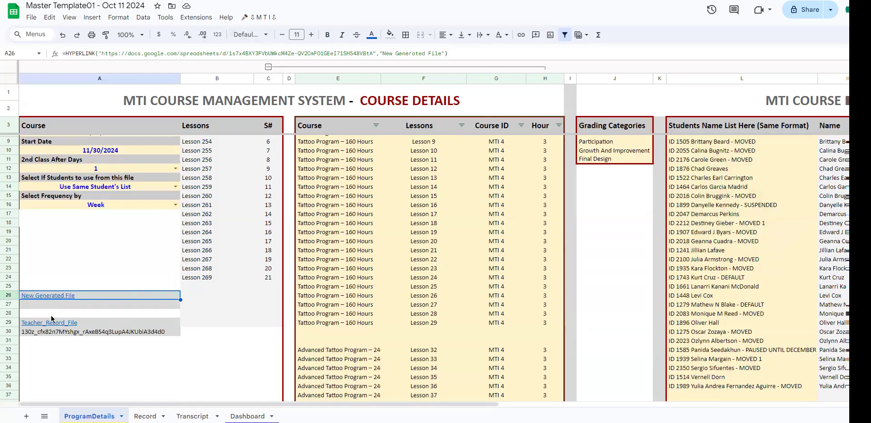
# Step: Open the teacher spreadsheet through the Teacher_Record_File link in A29, and look at the admin and teacher files in turn
pyautogui.click(48, 324)
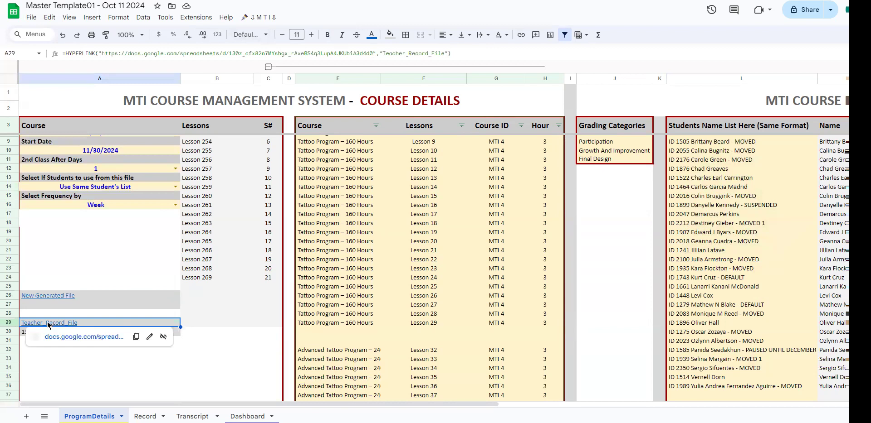
pyautogui.click(73, 340)
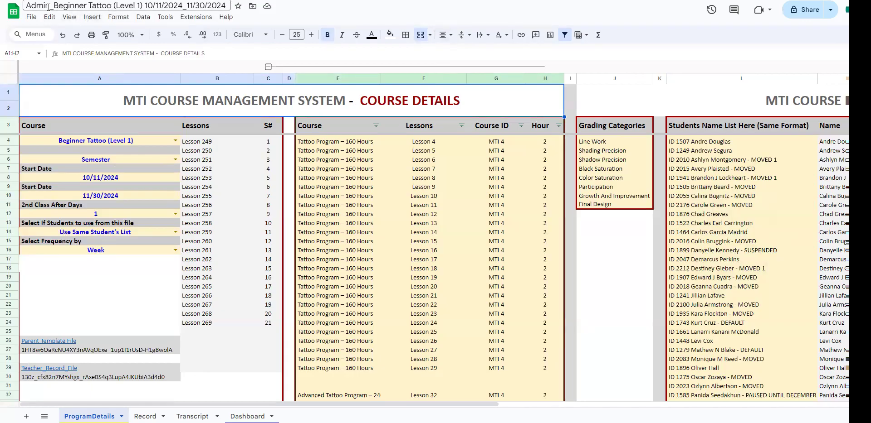
pyautogui.click(132, 0)
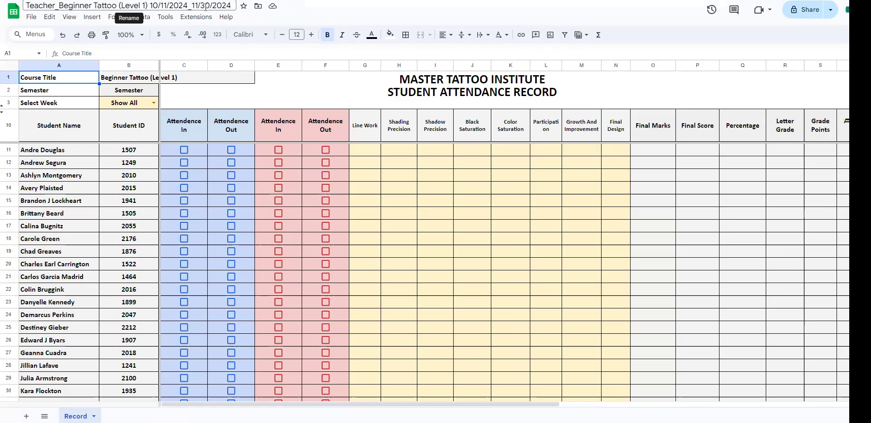
pyautogui.click(18, 1)
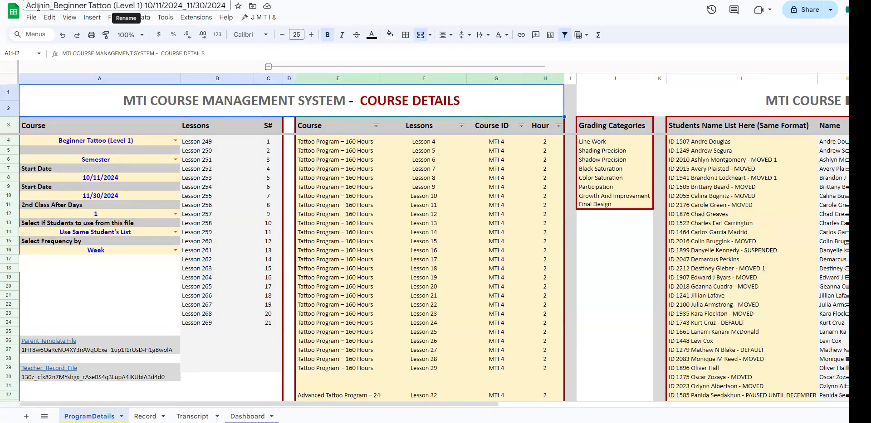
# Step: Show the admin file's location in Google Drive, view the parent folder, and reopen the Beginner Tattoo (Level 1) 10/11/2024_11/30/2024 course folder
pyautogui.click(252, 6)
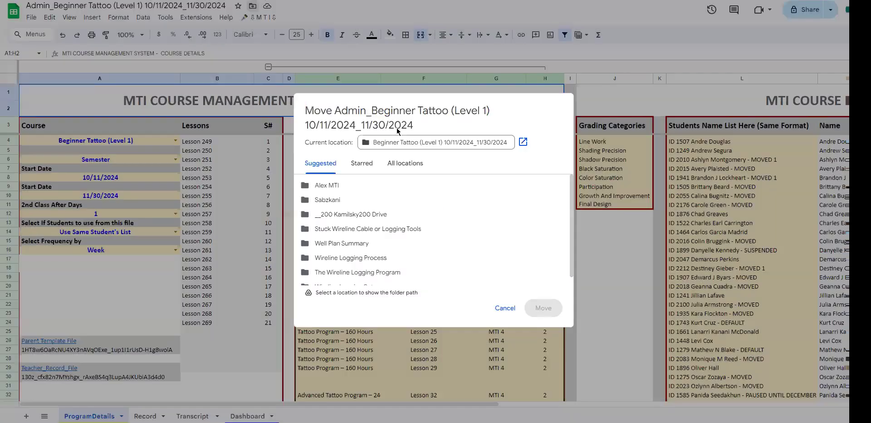
pyautogui.click(521, 143)
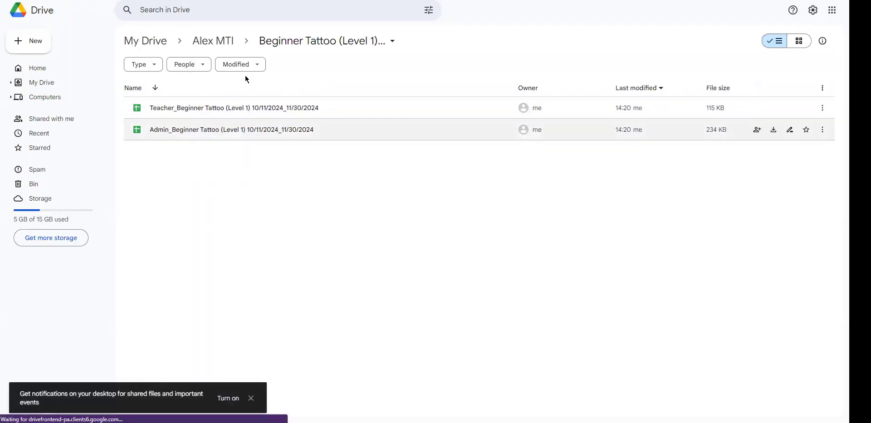
pyautogui.click(218, 41)
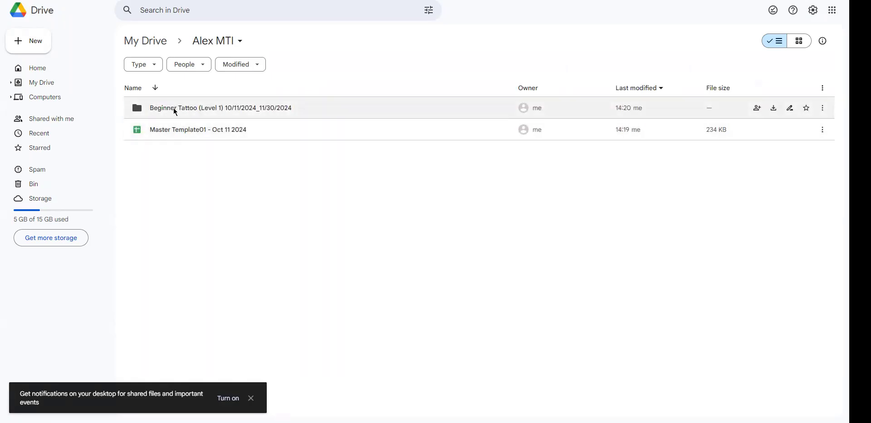
pyautogui.doubleClick(272, 110)
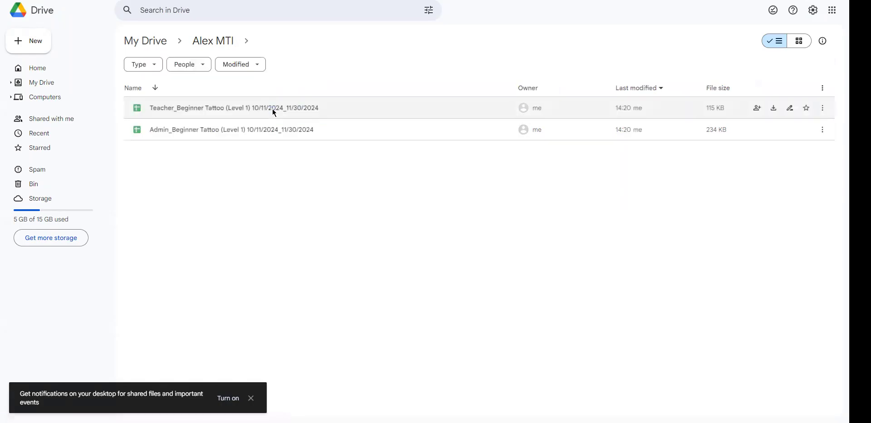
# Step: Close the admin file's Move dialog without moving it, and look over the course settings in A4:A16 and the student name list
pyautogui.doubleClick(230, 130)
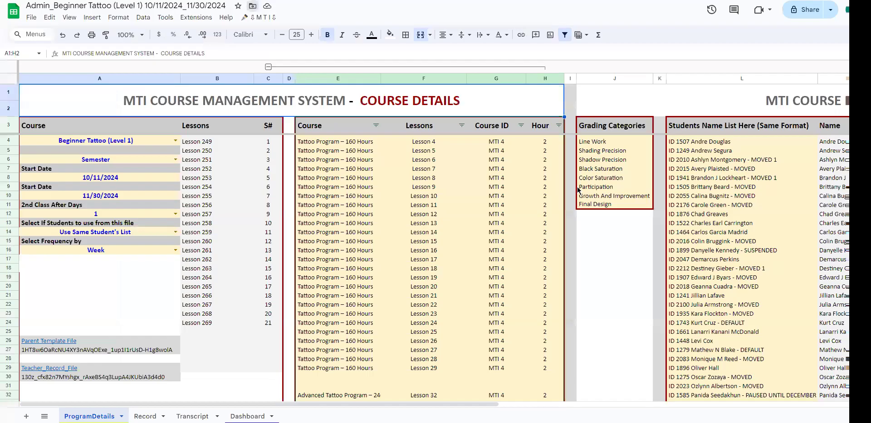
pyautogui.click(504, 309)
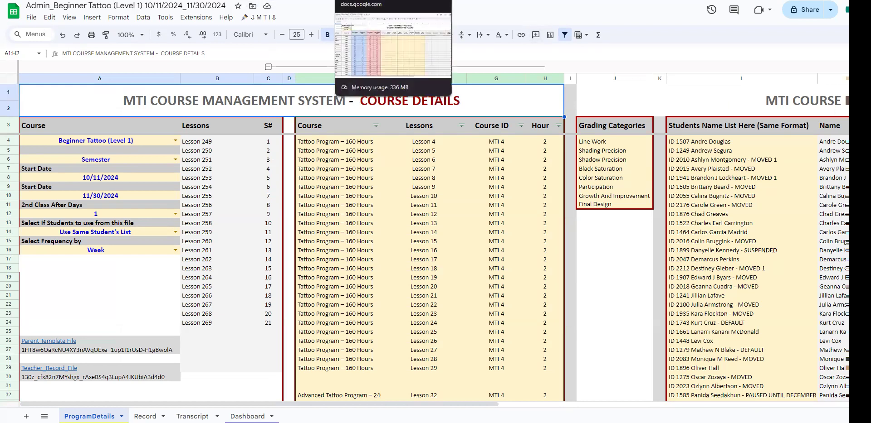
pyautogui.click(254, 0)
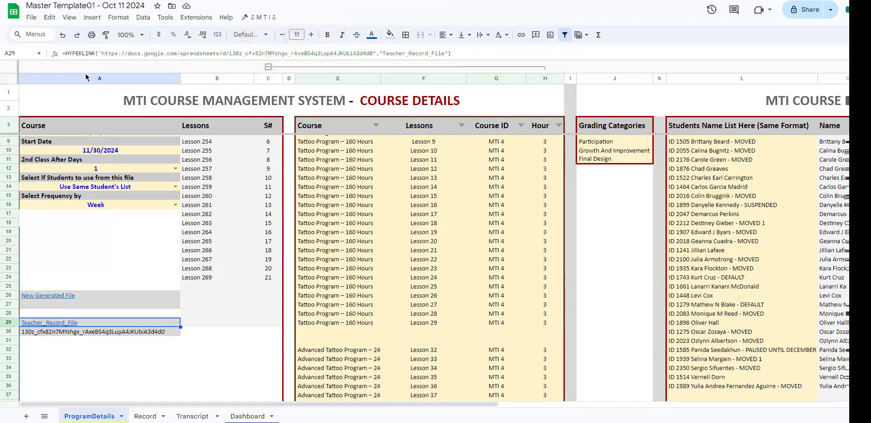
pyautogui.click(200, 0)
pyautogui.click(149, 0)
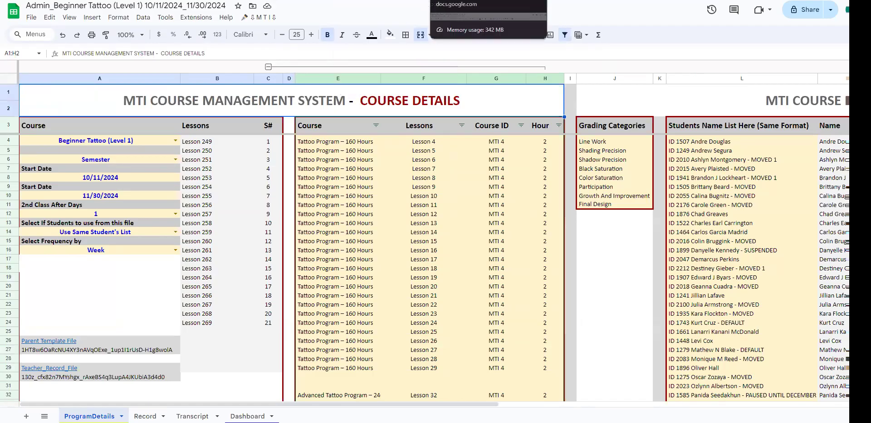
pyautogui.moveTo(159, 140); pyautogui.dragTo(142, 249)
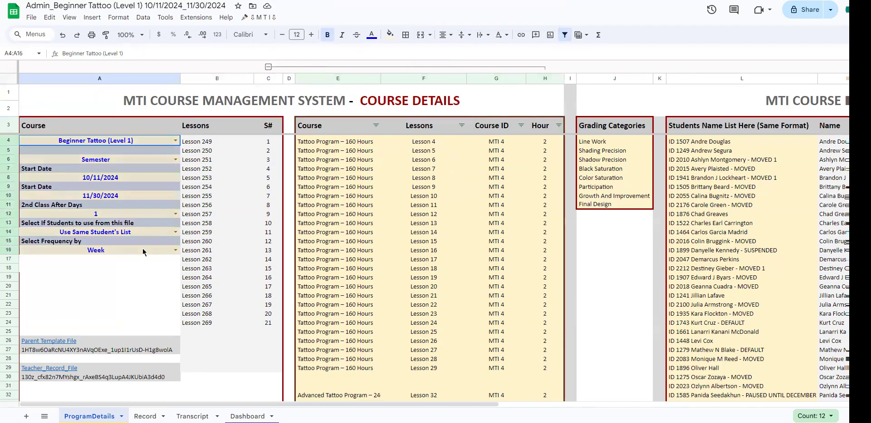
pyautogui.moveTo(678, 142); pyautogui.dragTo(748, 270)
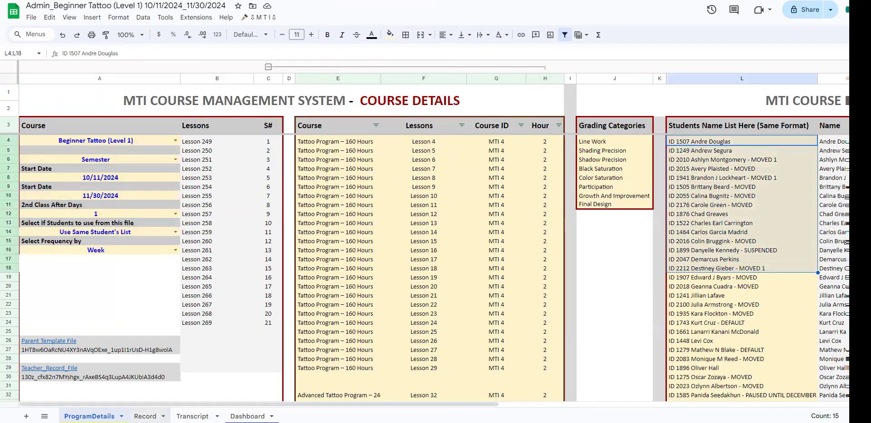
# Step: Allow access for the IMPORTRANGE formula in A11 of the admin file's Record sheet to connect it to the teacher file
pyautogui.click(145, 417)
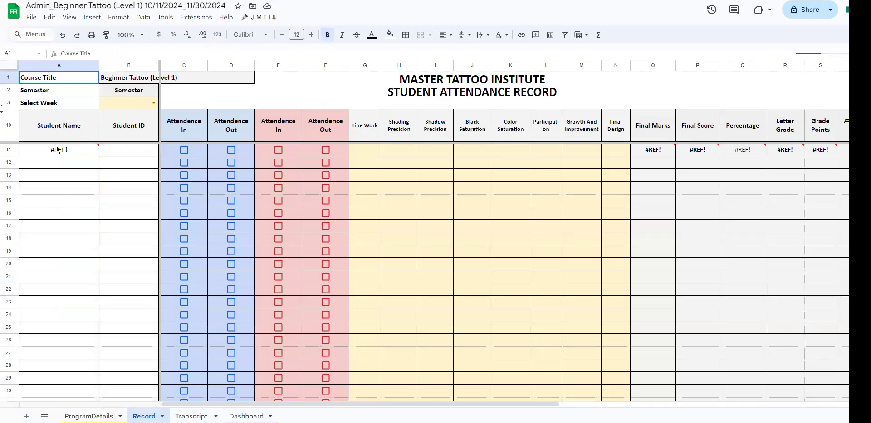
pyautogui.click(58, 151)
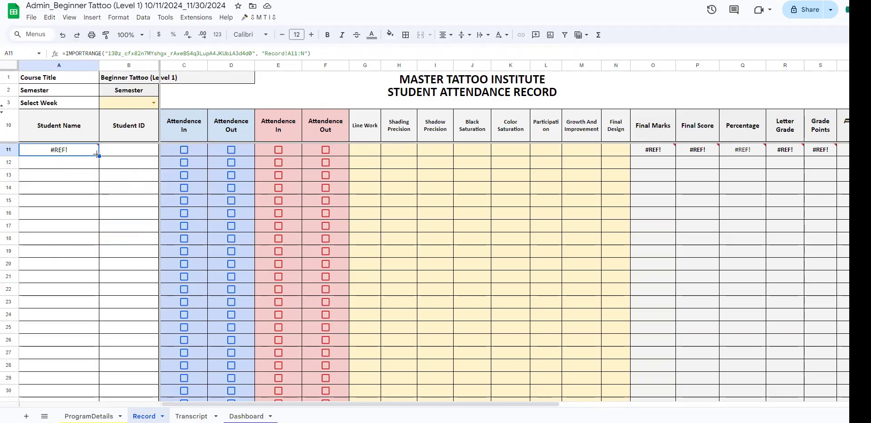
pyautogui.moveTo(92, 154)
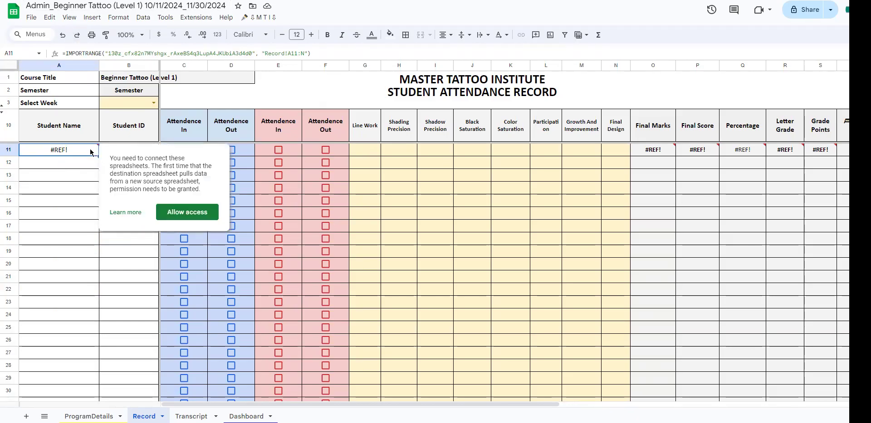
pyautogui.click(176, 214)
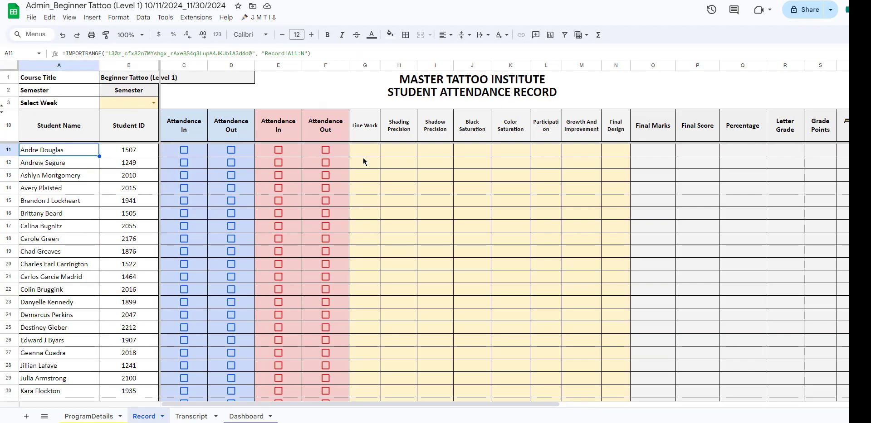
# Step: Examine the grading category columns in the admin Record sheet, and switch to the teacher file's Record sheet to view its columns
pyautogui.moveTo(351, 405)
pyautogui.mouseDown()
pyautogui.moveTo(607, 405)
pyautogui.moveTo(351, 404)
pyautogui.mouseUp()
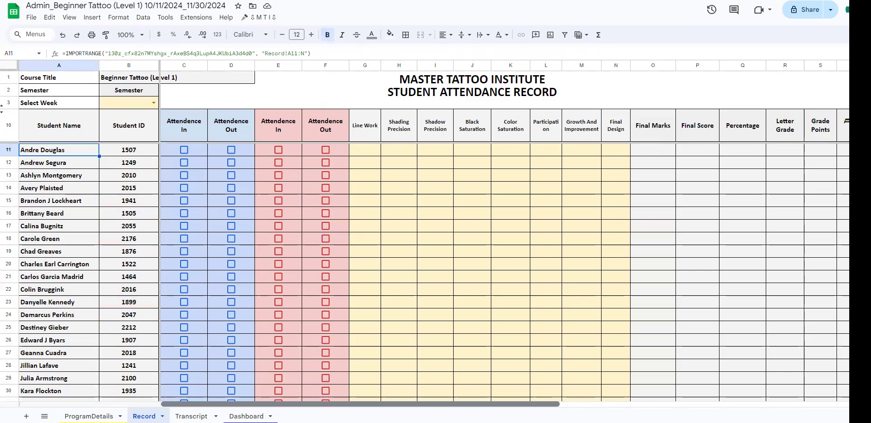
pyautogui.moveTo(365, 150)
pyautogui.mouseDown()
pyautogui.moveTo(436, 177)
pyautogui.moveTo(610, 299)
pyautogui.mouseUp()
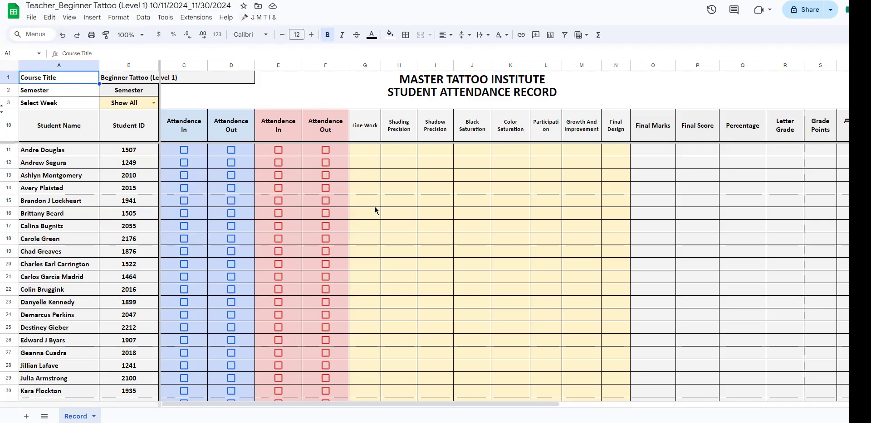
pyautogui.moveTo(423, 403); pyautogui.dragTo(326, 329)
pyautogui.moveTo(400, 403); pyautogui.dragTo(611, 362)
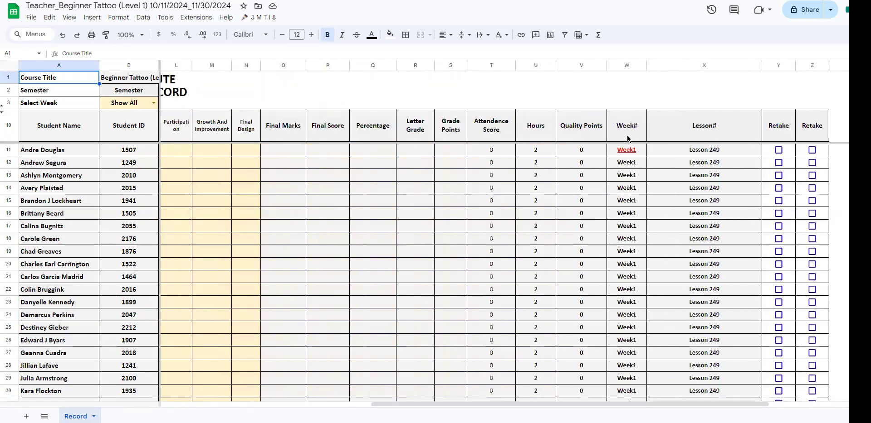
# Step: Examine the Week# and Lesson# columns through the weekly student blocks in the teacher file
pyautogui.moveTo(628, 136); pyautogui.dragTo(629, 280)
pyautogui.scroll(-20, 629, 280)
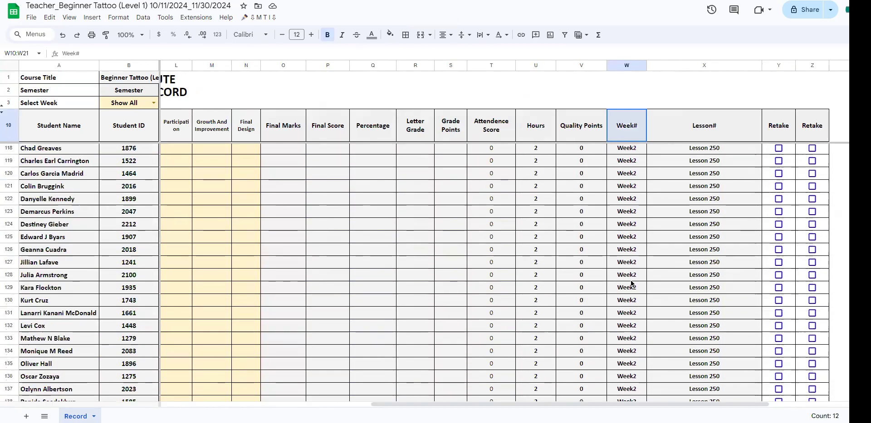
pyautogui.scroll(20, 631, 281)
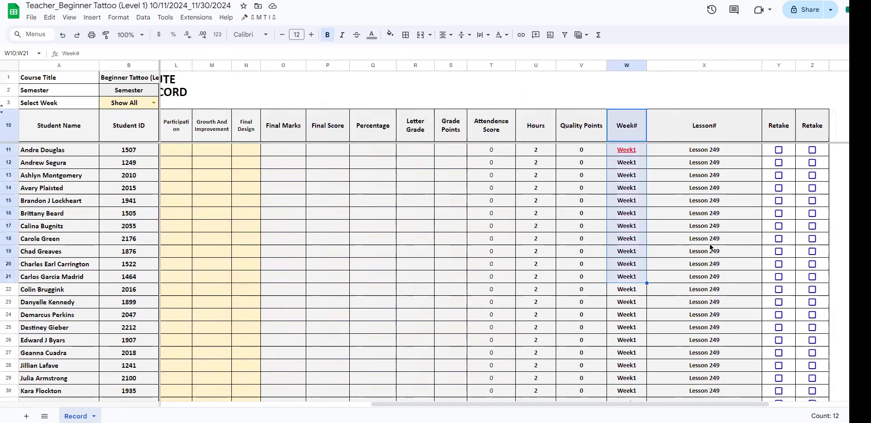
pyautogui.scroll(-6, 680, 240)
pyautogui.scroll(-13, 724, 236)
pyautogui.scroll(14, 653, 236)
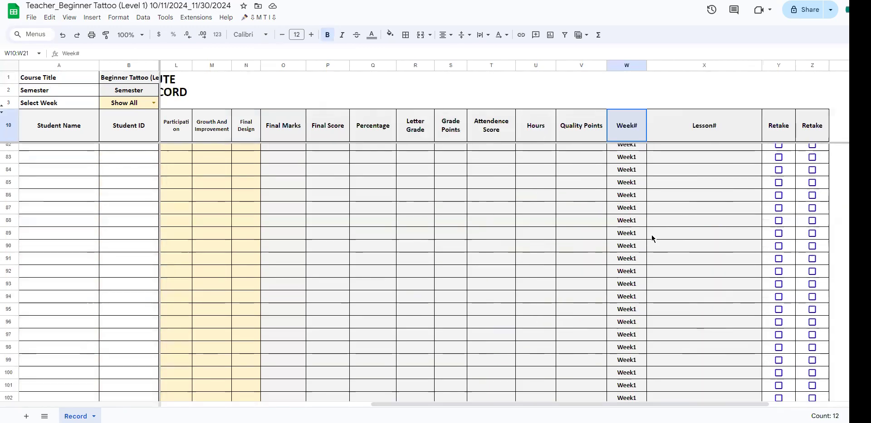
pyautogui.scroll(7, 651, 235)
pyautogui.moveTo(698, 175); pyautogui.dragTo(698, 328)
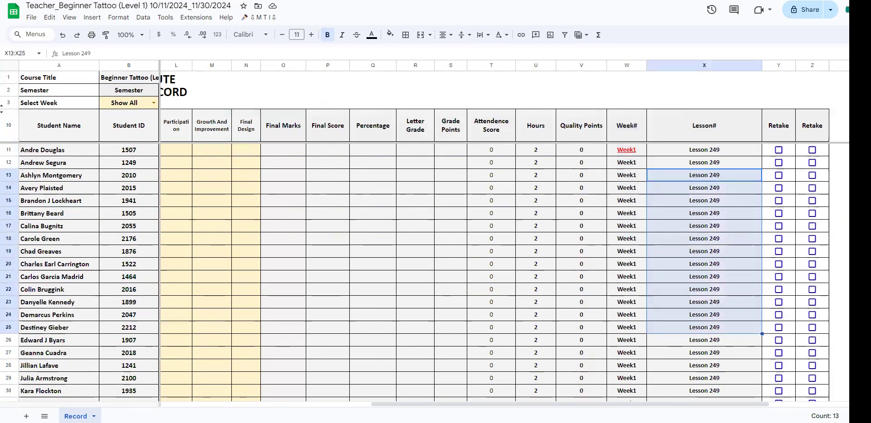
# Step: Tick all Attendence In and Attendence Out boxes for the Week1 students in C11:F43 of the teacher file
pyautogui.moveTo(433, 410); pyautogui.dragTo(224, 409)
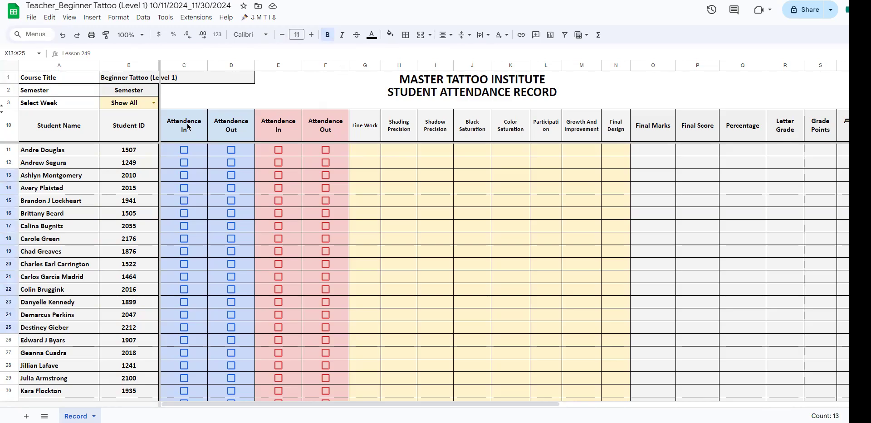
pyautogui.click(184, 150)
pyautogui.click(231, 150)
pyautogui.click(278, 150)
pyautogui.click(326, 150)
pyautogui.moveTo(201, 155); pyautogui.dragTo(329, 310)
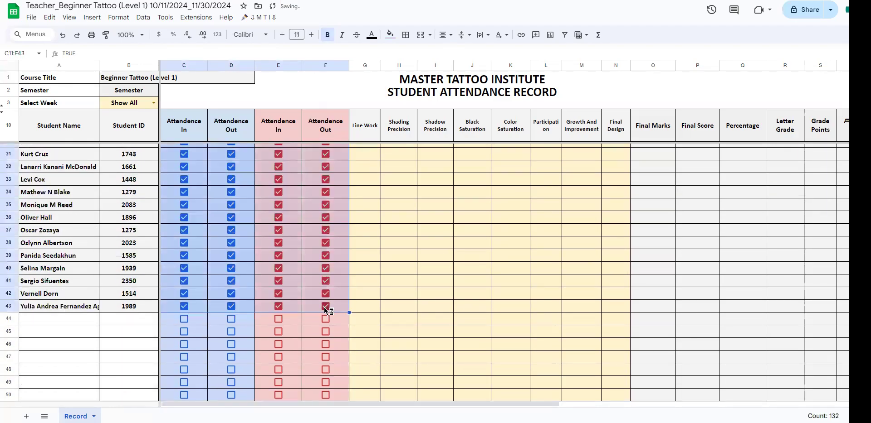
# Step: Copy the ticked Week1 attendance block to the following student blocks starting at C110, C210 and C310
pyautogui.scroll(-20, 181, 270)
pyautogui.hotkey('ctrl', 'c')
pyautogui.click(166, 205)
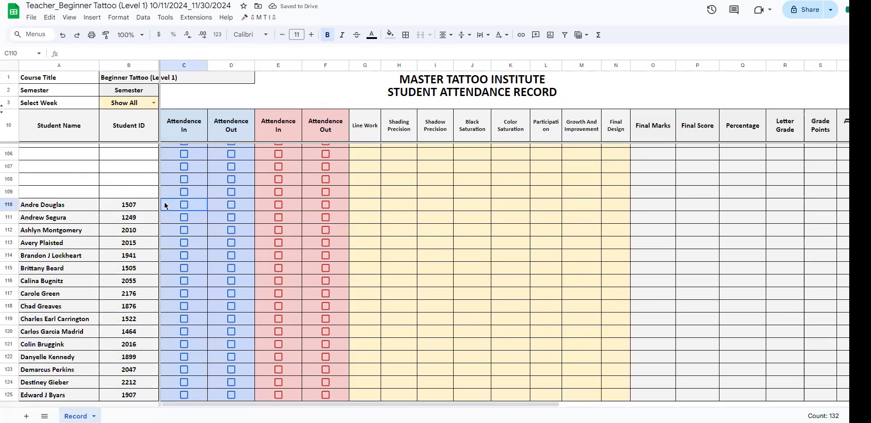
pyautogui.hotkey('ctrl', 'v')
pyautogui.scroll(-18, 183, 267)
pyautogui.scroll(-6, 185, 285)
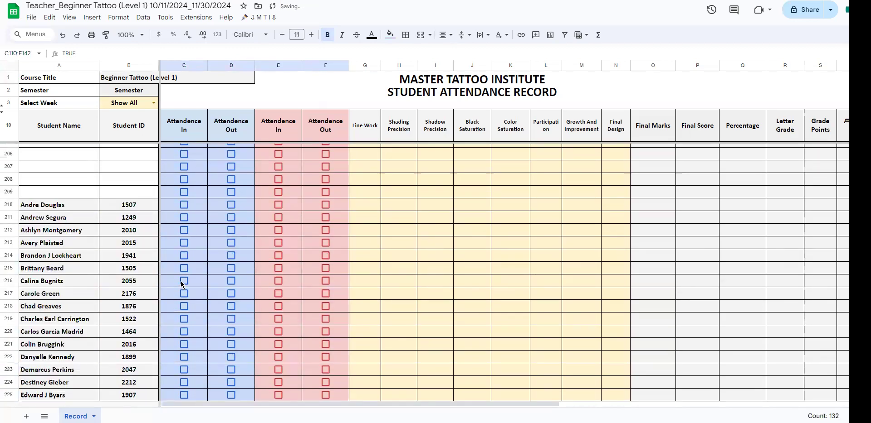
pyautogui.click(170, 210)
pyautogui.hotkey('ctrl', 'v')
pyautogui.scroll(-10, 174, 233)
pyautogui.scroll(-18, 174, 233)
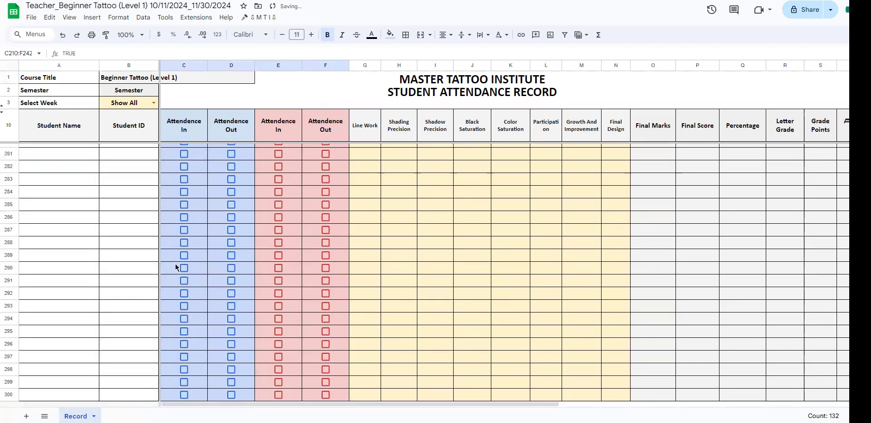
pyautogui.click(172, 295)
pyautogui.hotkey('ctrl', 'v')
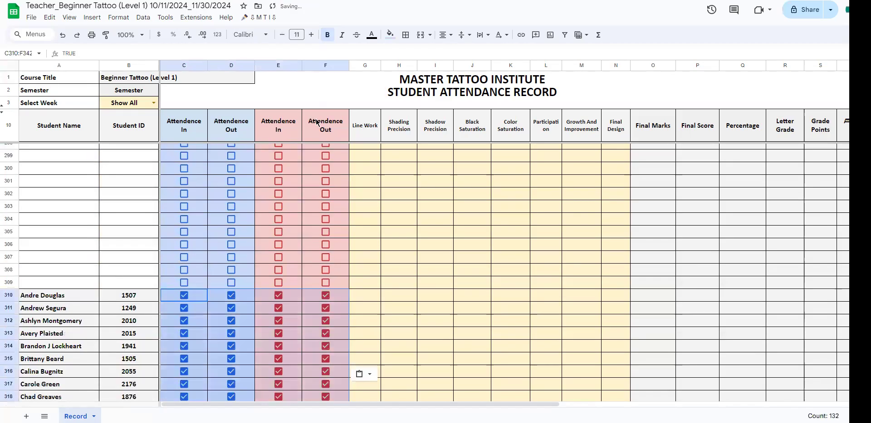
# Step: Enter =ArrayFormula(if($A$11:$A="","",RANDBETWEEN(60,100))) in the Line Work cell G11 to fill in sample marks
pyautogui.moveTo(325, 126); pyautogui.dragTo(325, 213)
pyautogui.click(412, 228)
pyautogui.click(378, 154)
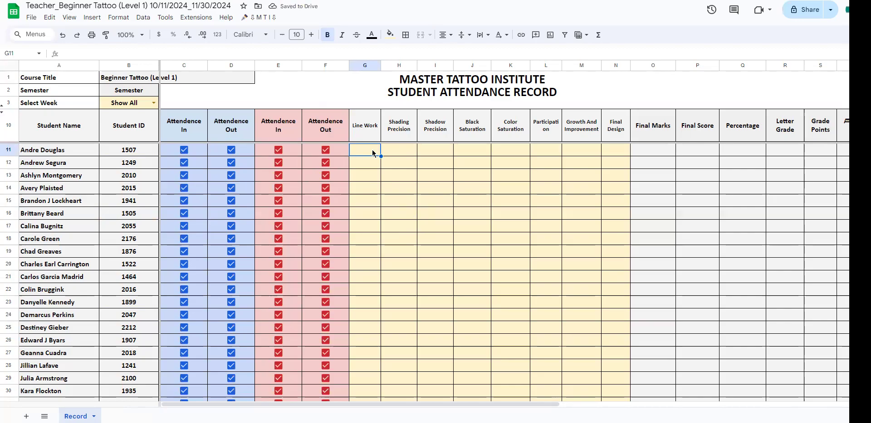
pyautogui.write('=i')
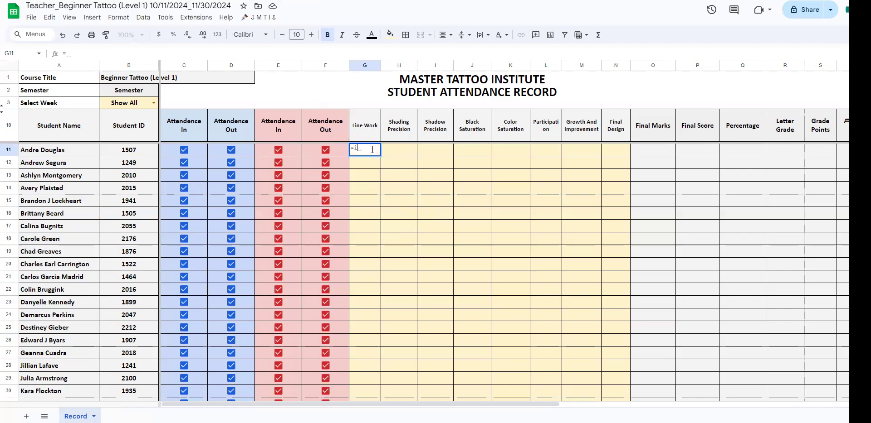
pyautogui.write('f(')
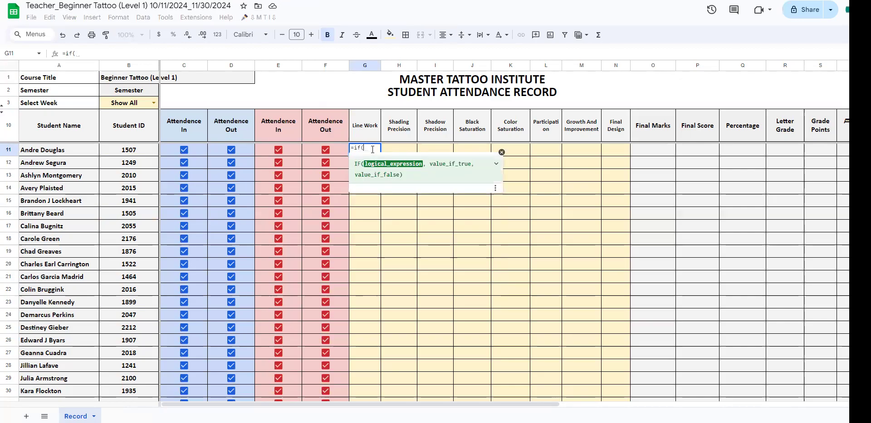
pyautogui.write('a11:A')
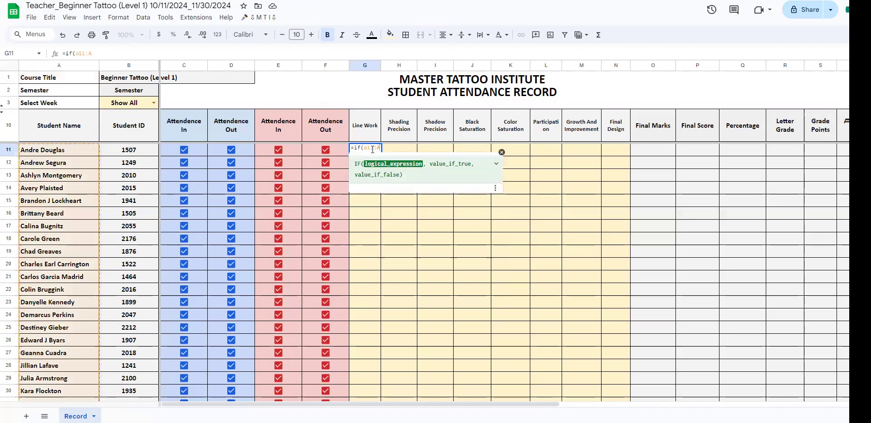
pyautogui.press('F4')
pyautogui.write(',""')
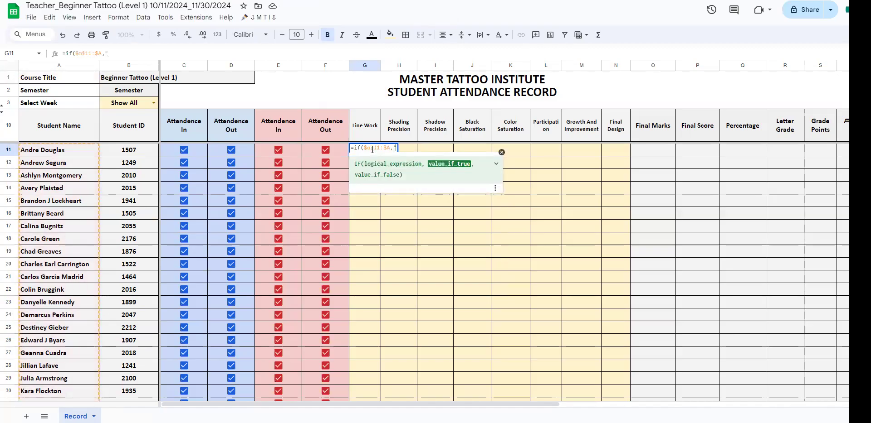
pyautogui.press('BackSpace')
pyautogui.press('BackSpace')
pyautogui.press('BackSpace')
pyautogui.write('="","",randb')
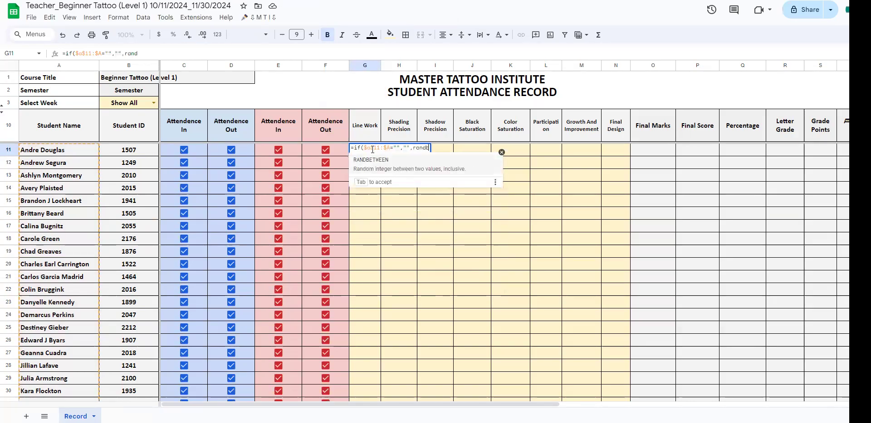
pyautogui.press('Tab')
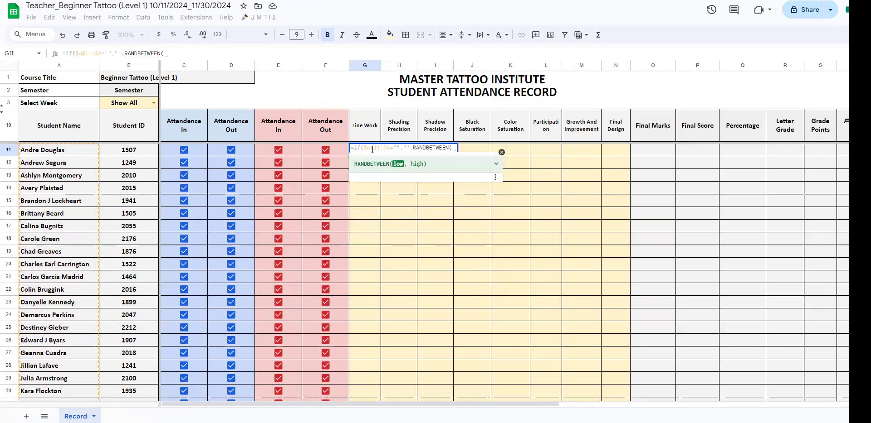
pyautogui.write('60,100))')
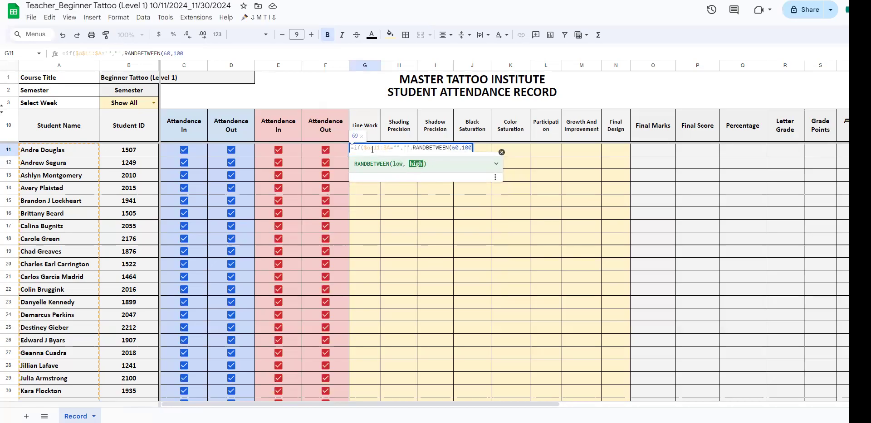
pyautogui.hotkey('ctrl', 'shift', 'Return')
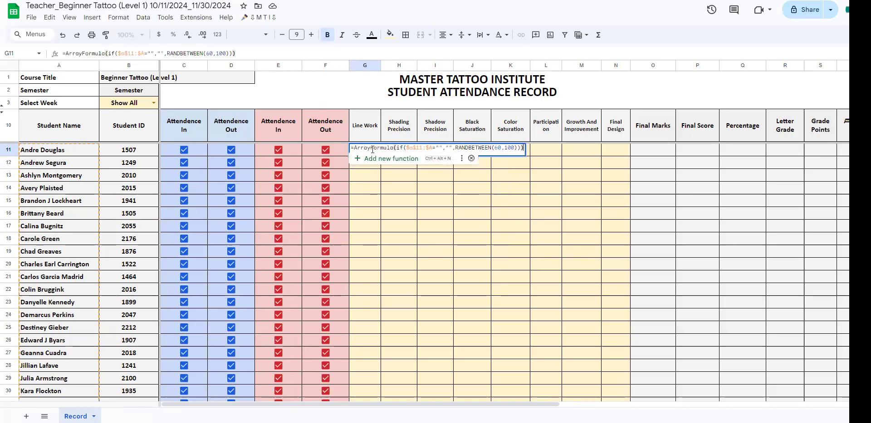
pyautogui.press('Return')
# Step: Fill the G11 formula across the grading categories through Final Design in N11, and view the linked marks in the admin file
pyautogui.click(358, 153)
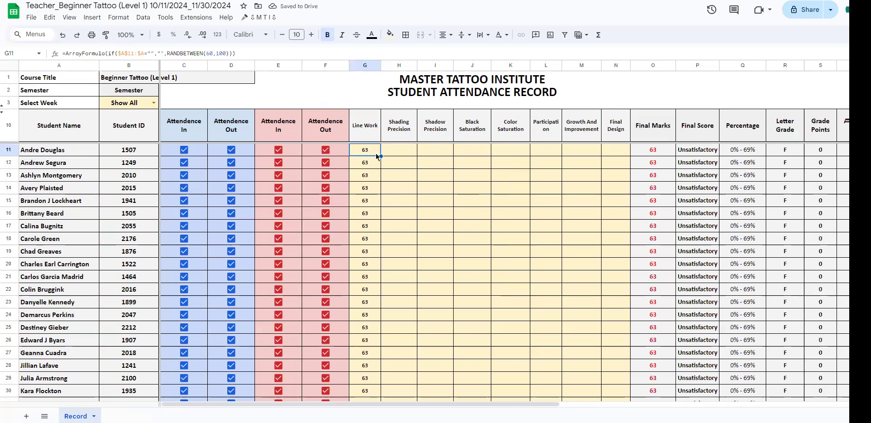
pyautogui.moveTo(381, 156); pyautogui.dragTo(618, 153)
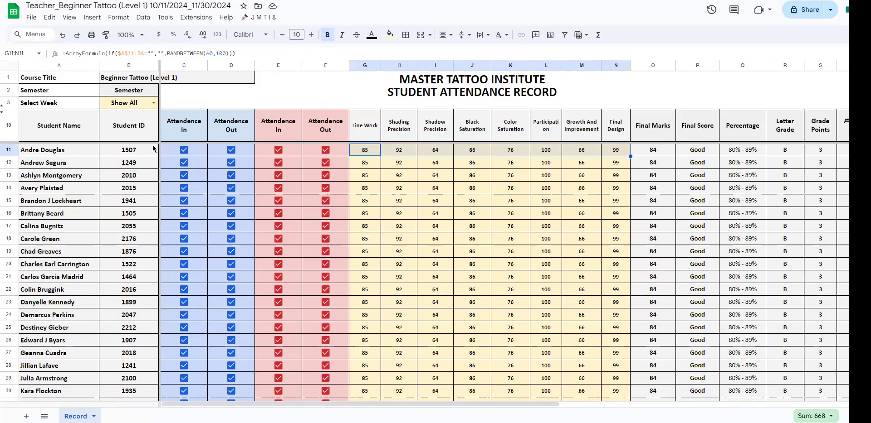
pyautogui.hotkey('ctrl', 'Tab')
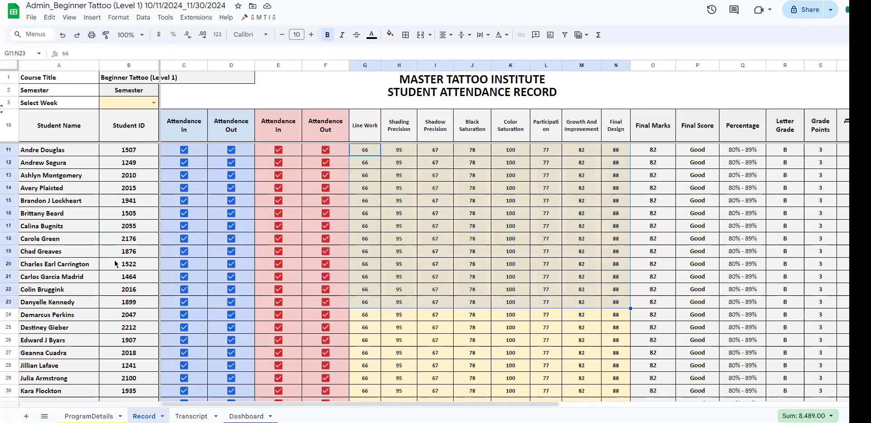
# Step: Examine the 2nd Class After Days setting in the admin ProgramDetails sheet and the second attendance and Attendence Score columns in the teacher file
pyautogui.click(83, 415)
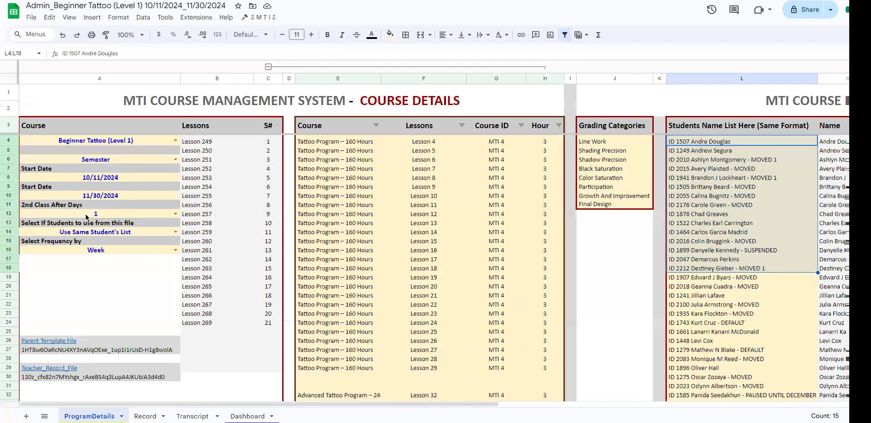
pyautogui.click(86, 215)
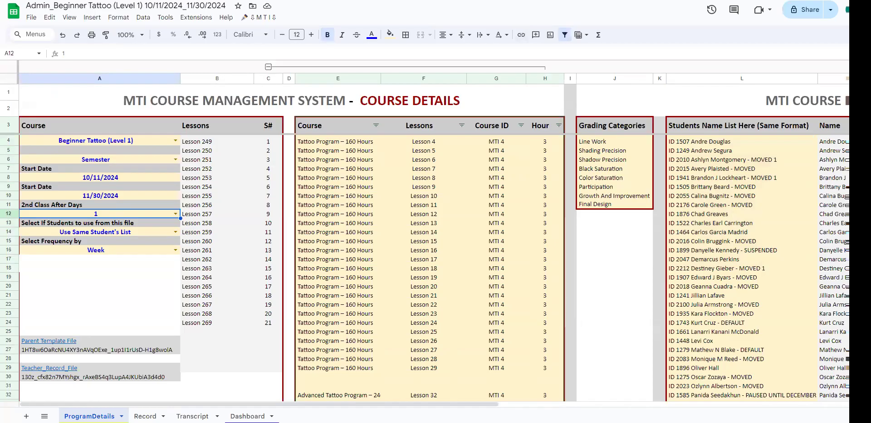
pyautogui.hotkey('ctrl', 'shift', 'Tab')
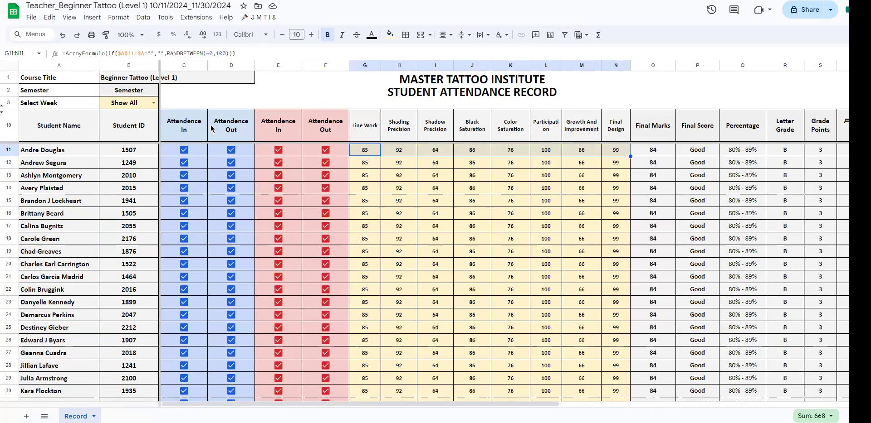
pyautogui.moveTo(211, 126); pyautogui.dragTo(261, 130)
pyautogui.click(272, 131)
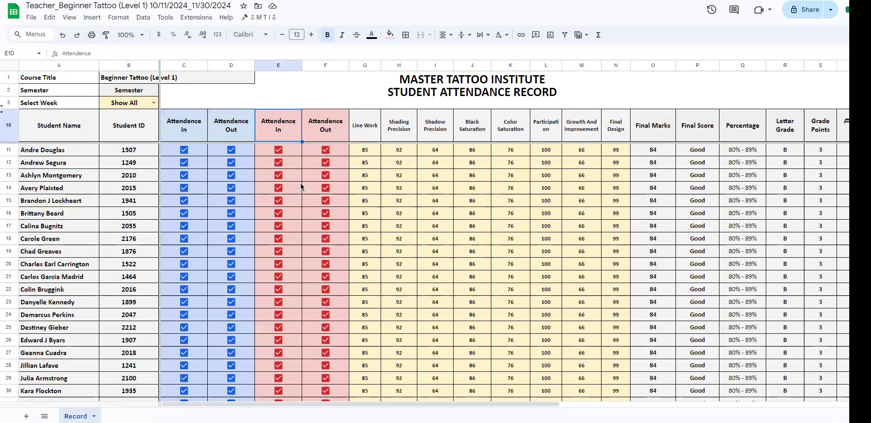
pyautogui.moveTo(517, 405); pyautogui.dragTo(585, 405)
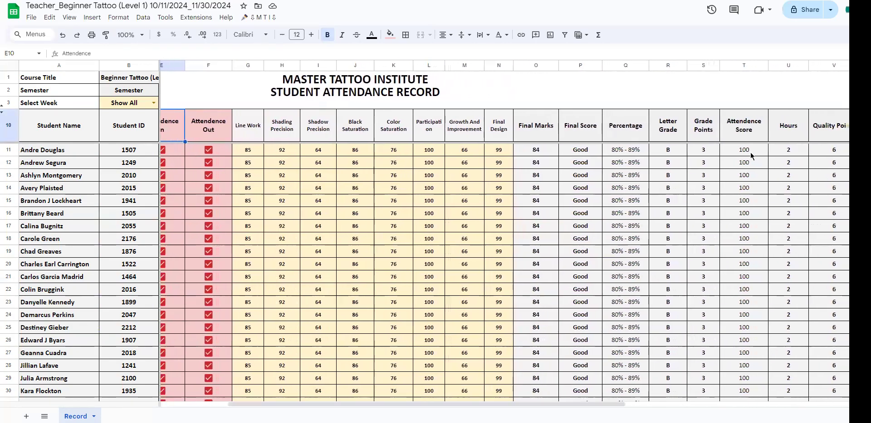
# Step: Untick the second Attendence In and Attendence Out boxes in row 11 and check that student's Attendence Score
pyautogui.click(163, 150)
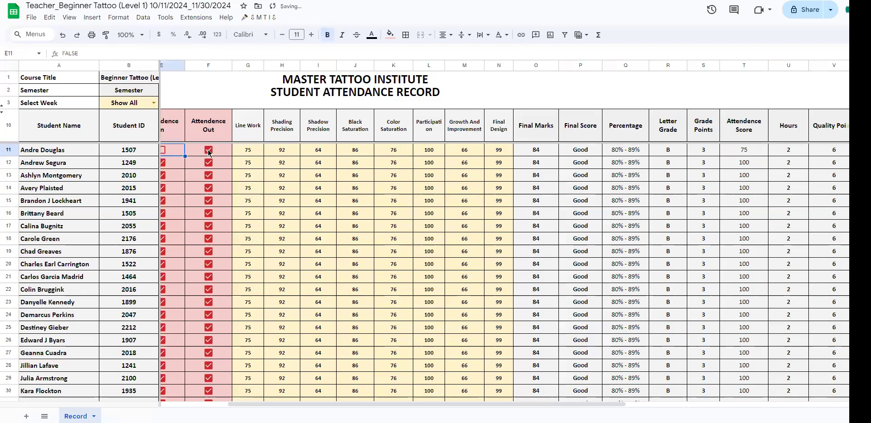
pyautogui.click(209, 151)
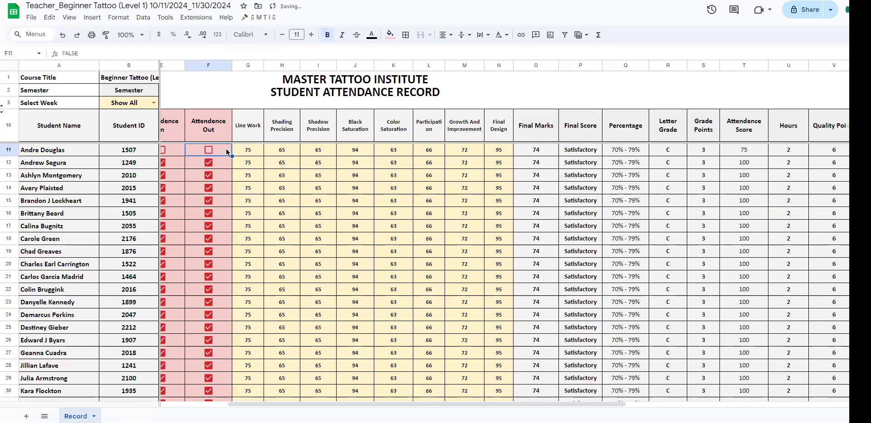
pyautogui.click(749, 150)
# Step: Tick the second Attendence In and Attendence Out boxes in row 11 again and review the score columns
pyautogui.moveTo(564, 404); pyautogui.dragTo(498, 404)
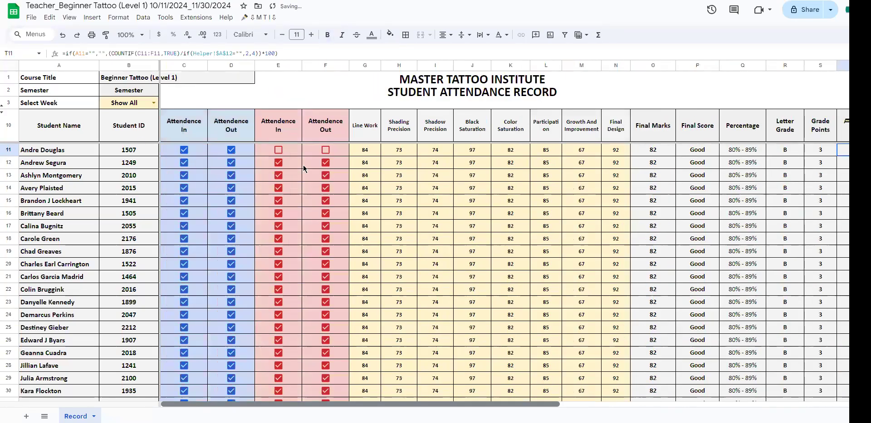
pyautogui.click(278, 150)
pyautogui.click(325, 154)
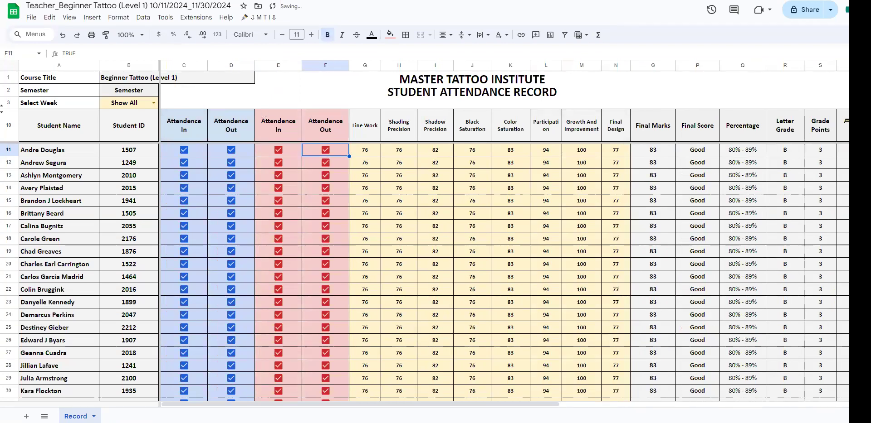
pyautogui.hscroll(1, 618, 406)
pyautogui.moveTo(620, 407); pyautogui.dragTo(446, 393)
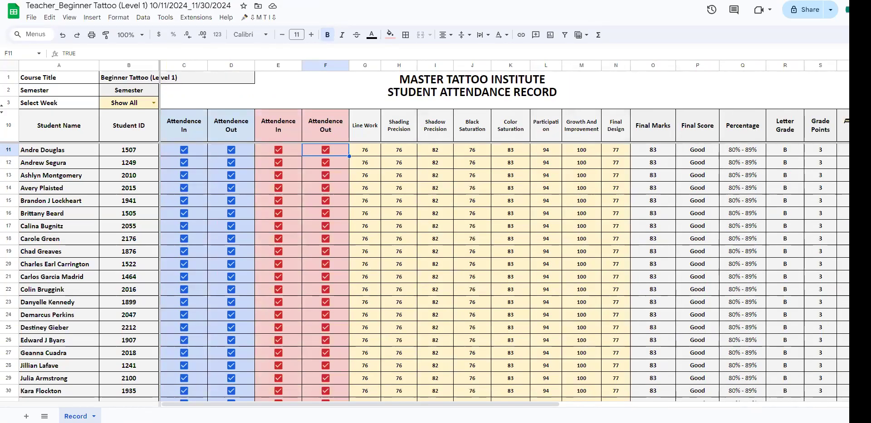
# Step: Examine the admin file's Record sheet, including the IMPORTRANGE formula in A11 and the Select Week cell B3
pyautogui.click(476, 1)
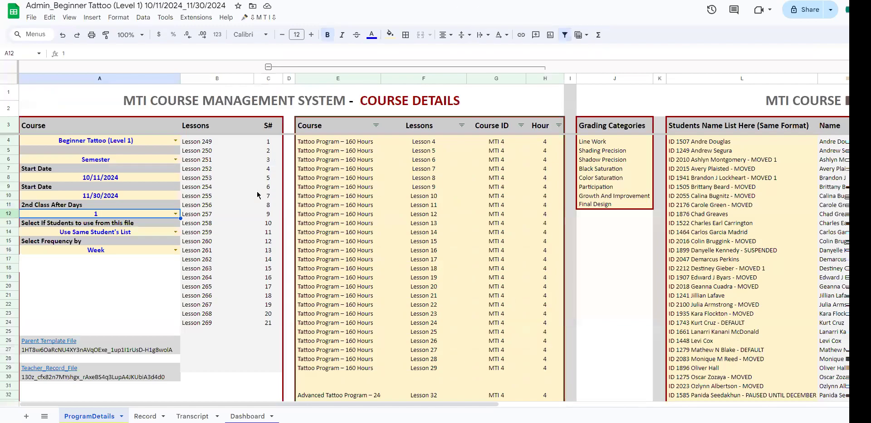
pyautogui.click(145, 416)
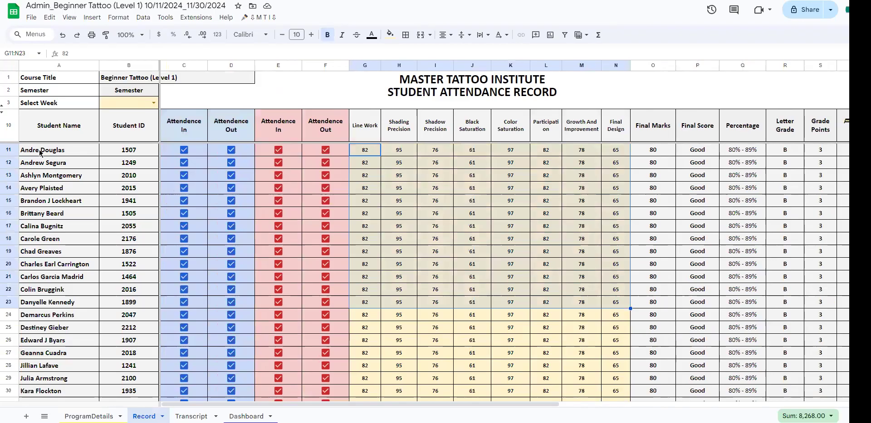
pyautogui.click(40, 153)
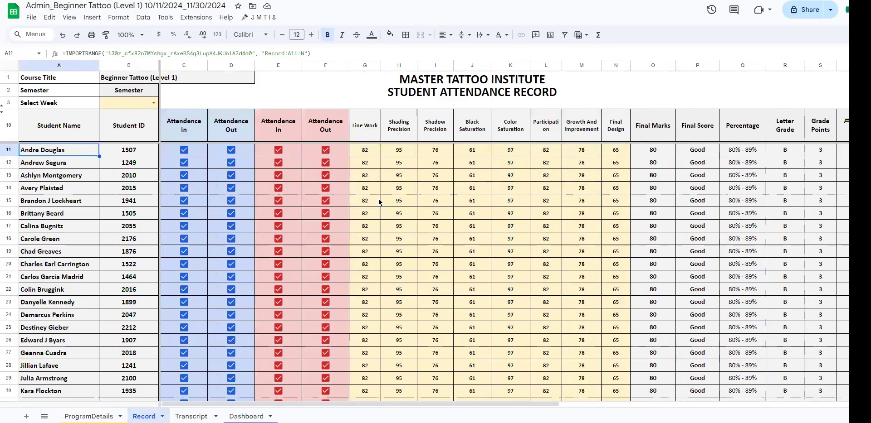
pyautogui.scroll(-10, 374, 272)
pyautogui.scroll(10, 376, 275)
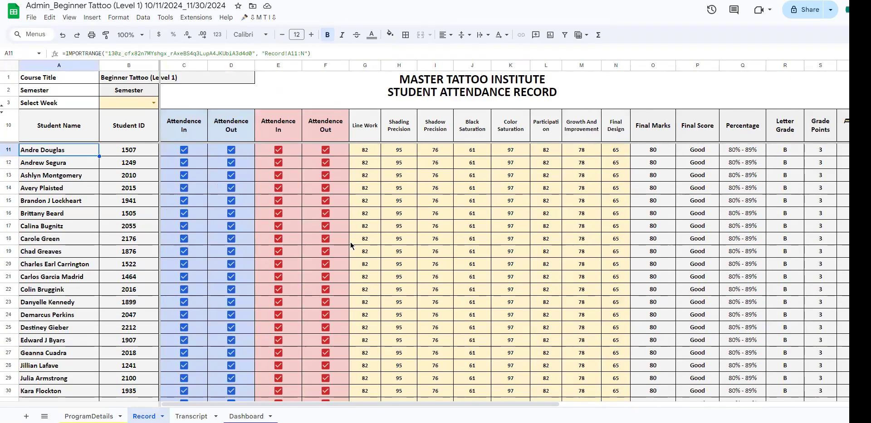
pyautogui.click(154, 104)
pyautogui.click(127, 107)
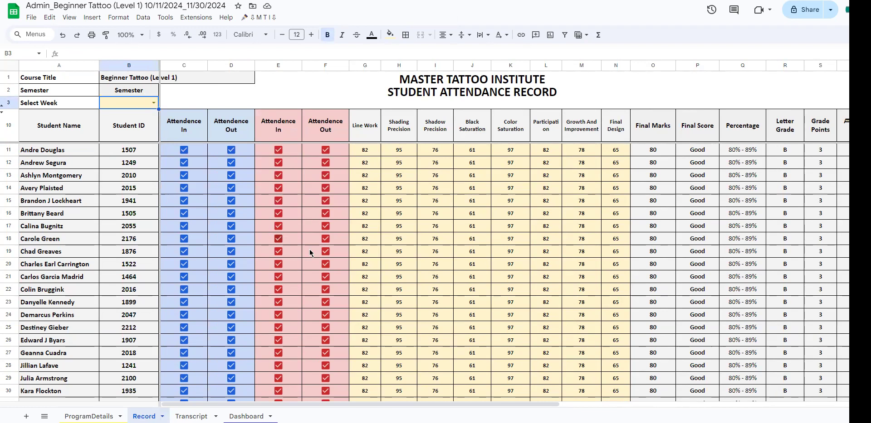
# Step: Change the Transcript sheet's student name to the second student in the list and review the transcript's lesson rows
pyautogui.click(191, 416)
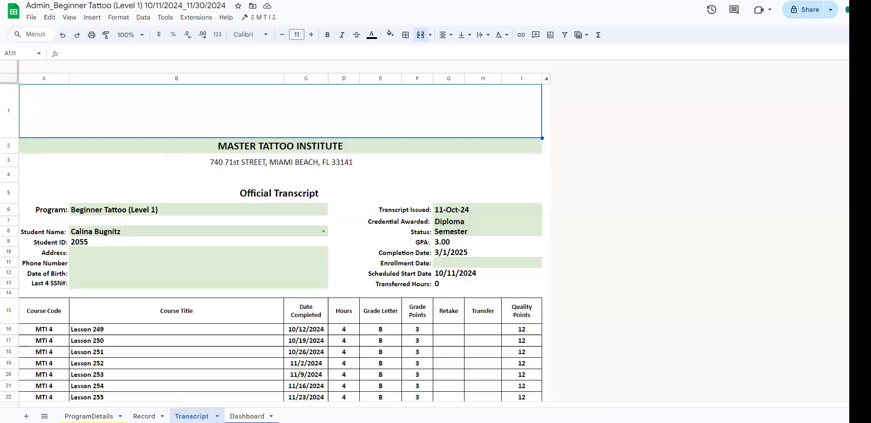
pyautogui.scroll(-5, 371, 215)
pyautogui.scroll(5, 371, 215)
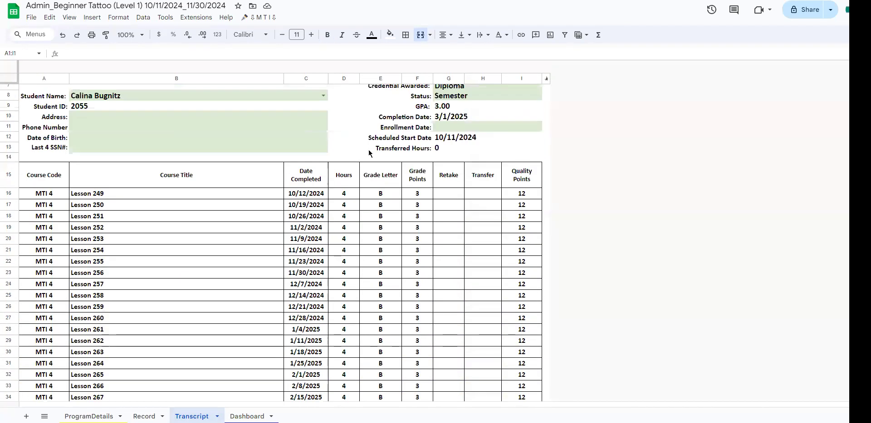
pyautogui.click(208, 141)
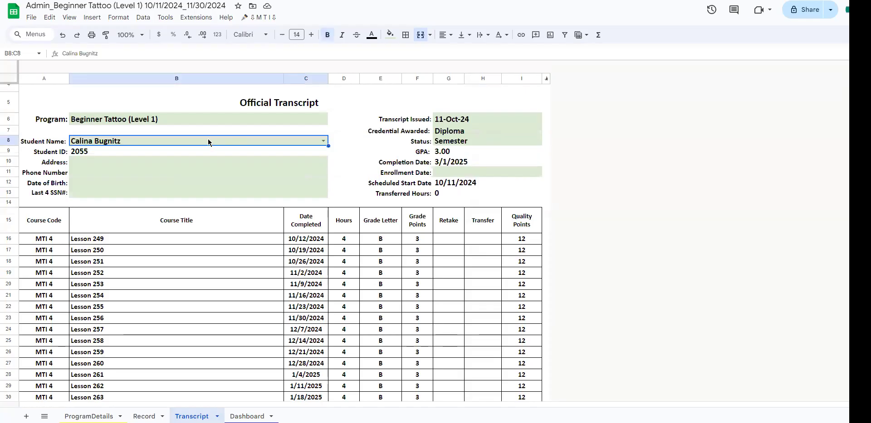
pyautogui.press('Delete')
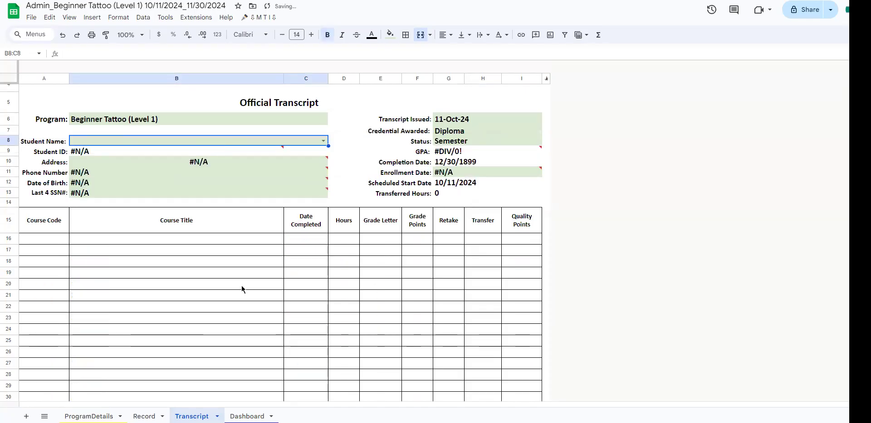
pyautogui.click(300, 145)
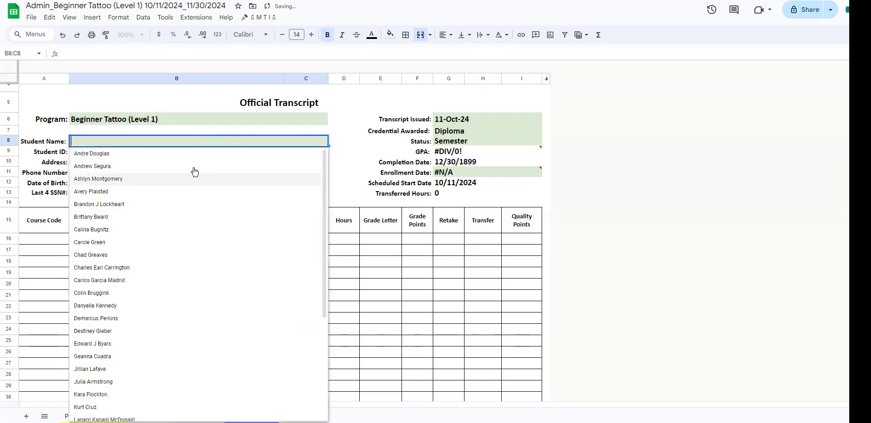
pyautogui.click(196, 189)
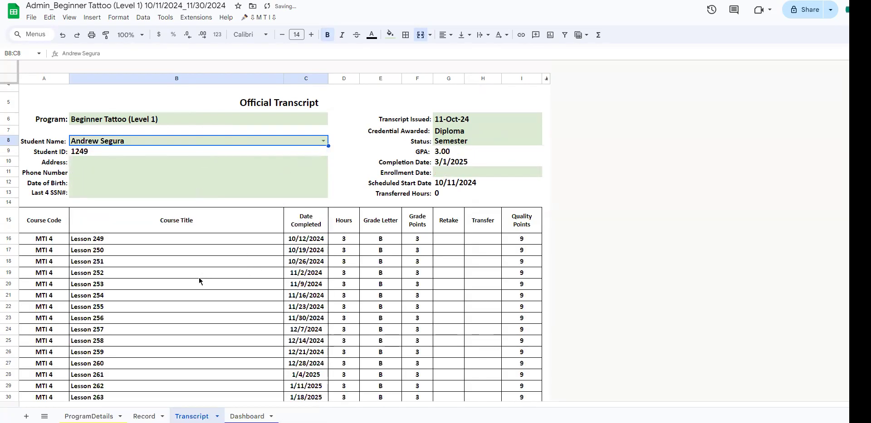
pyautogui.scroll(-2, 198, 280)
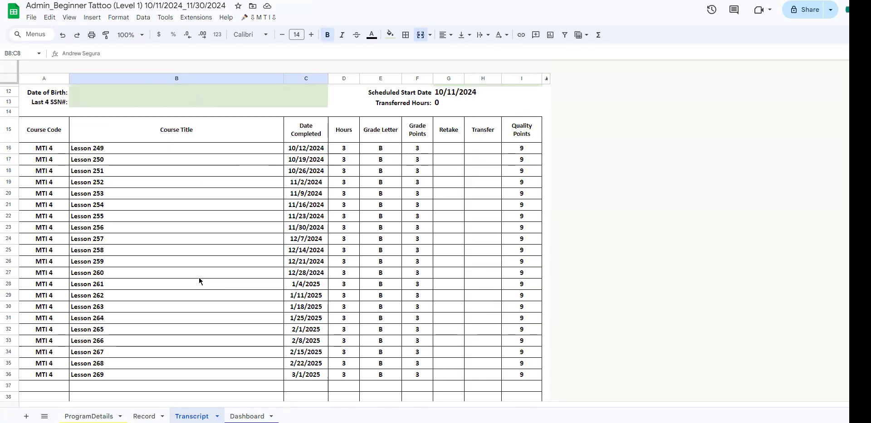
pyautogui.scroll(3, 199, 281)
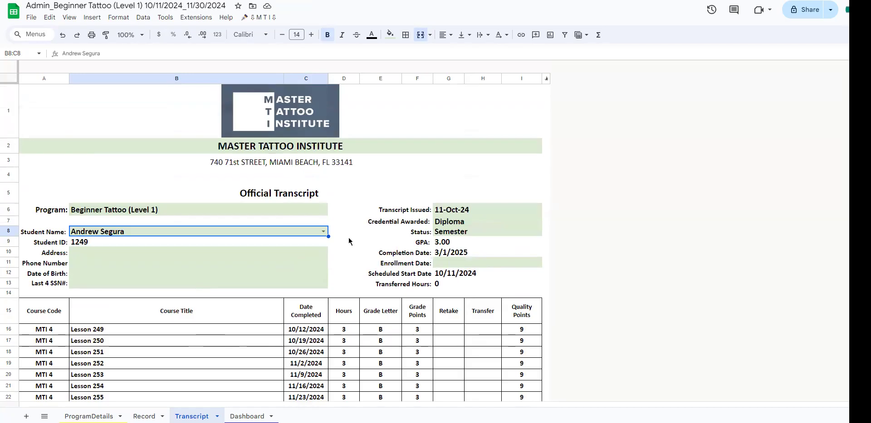
# Step: Untick Week1 through Week6 in the admin Dashboard's week filter to remove them from the grading chart
pyautogui.click(248, 416)
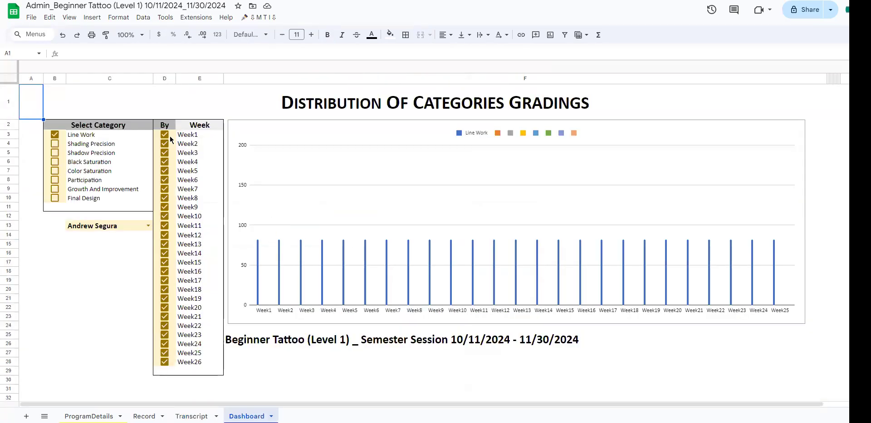
pyautogui.click(164, 162)
pyautogui.click(164, 152)
pyautogui.click(165, 144)
pyautogui.click(165, 135)
pyautogui.click(164, 171)
pyautogui.click(165, 181)
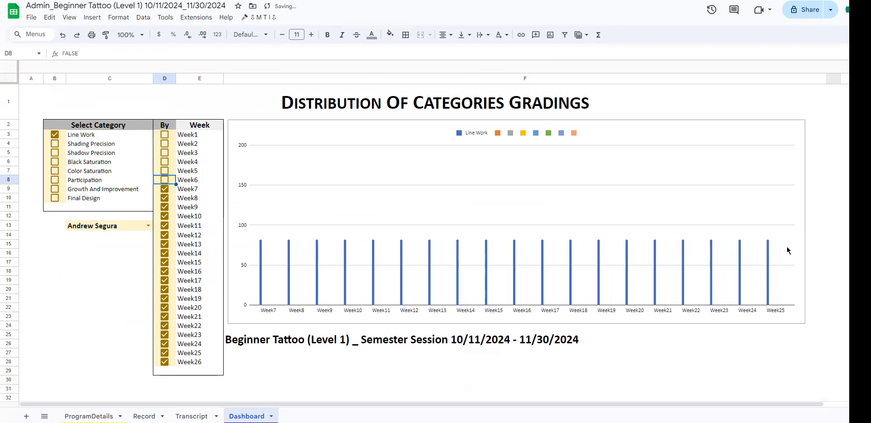
# Step: Tick Week6 back through Week1 in the Dashboard's week filter to restore them in the grading chart
pyautogui.click(165, 180)
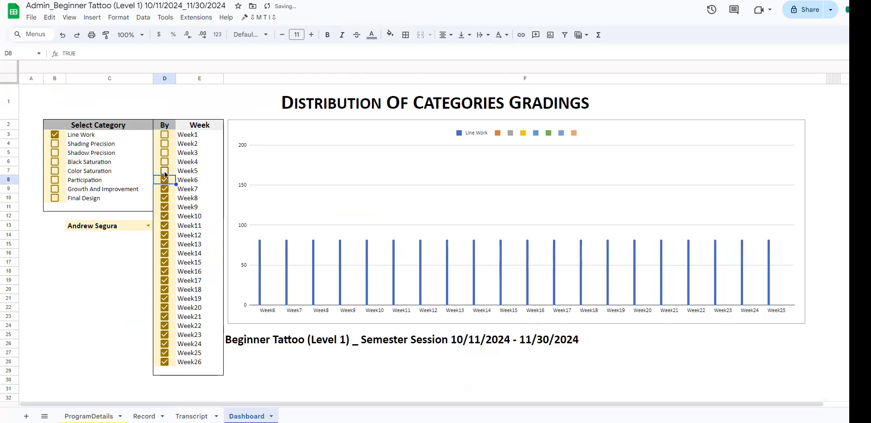
pyautogui.click(165, 171)
pyautogui.click(164, 162)
pyautogui.click(165, 153)
pyautogui.click(164, 143)
pyautogui.click(165, 135)
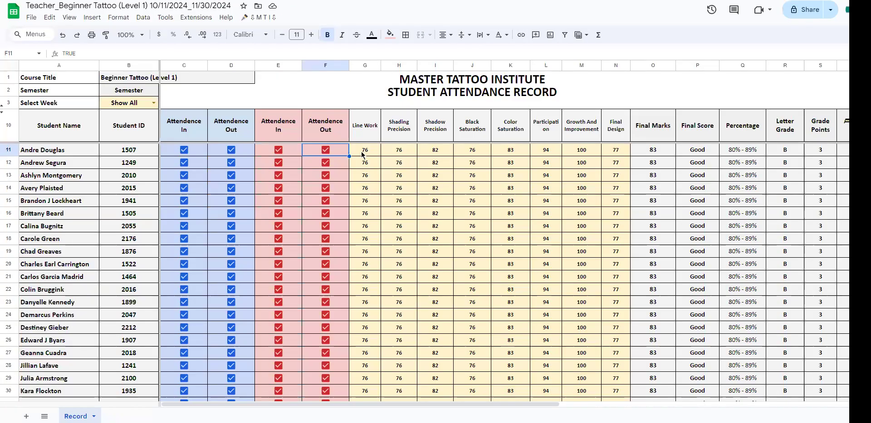
# Step: Look through the student blocks further down the teacher file's Record sheet to review the marks and attendance
pyautogui.scroll(-15, 365, 260)
pyautogui.scroll(5, 366, 262)
pyautogui.scroll(-7, 366, 262)
pyautogui.scroll(-13, 424, 272)
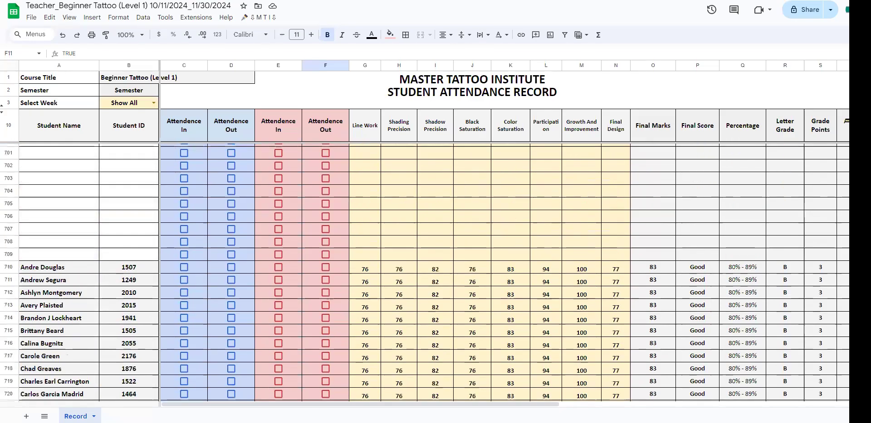
pyautogui.scroll(-4, 424, 272)
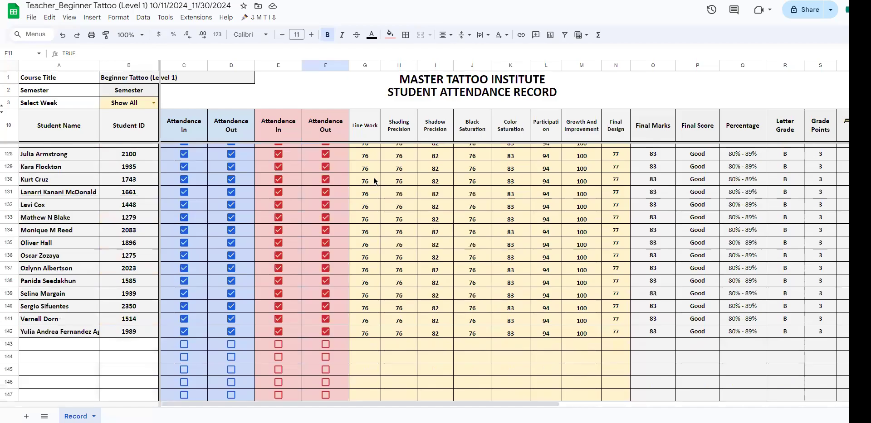
pyautogui.scroll(20, 391, 205)
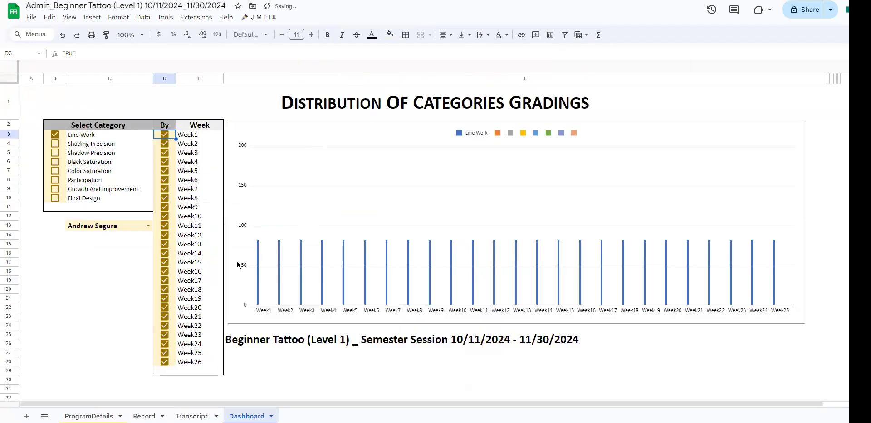
# Step: Chart Shading Precision without Line Work on the admin Dashboard, and tick Line Work and all remaining categories through Final Design
pyautogui.click(54, 144)
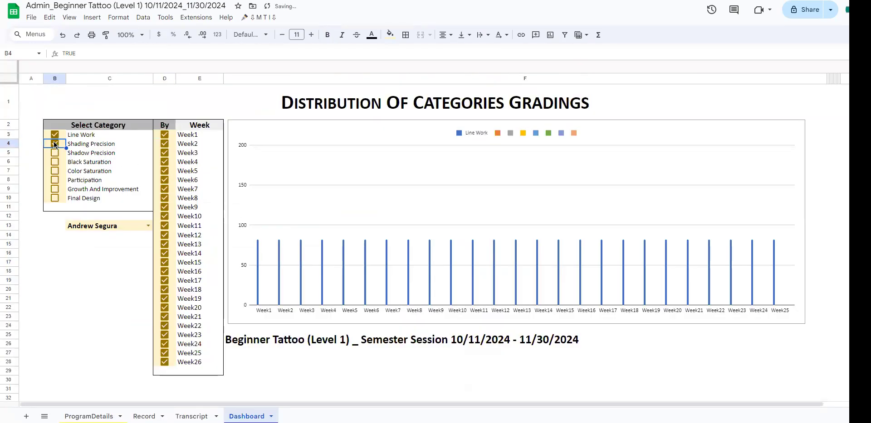
pyautogui.click(55, 135)
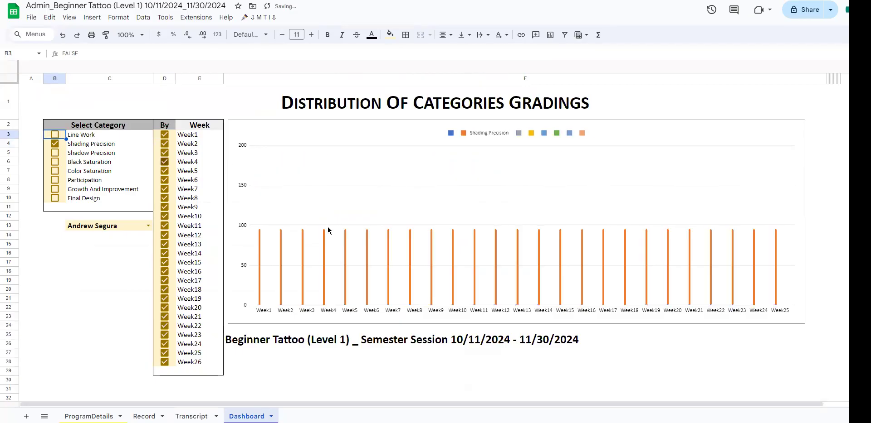
pyautogui.click(55, 135)
pyautogui.click(54, 153)
pyautogui.click(55, 162)
pyautogui.click(56, 171)
pyautogui.click(55, 171)
pyautogui.click(55, 180)
pyautogui.click(54, 189)
pyautogui.click(55, 199)
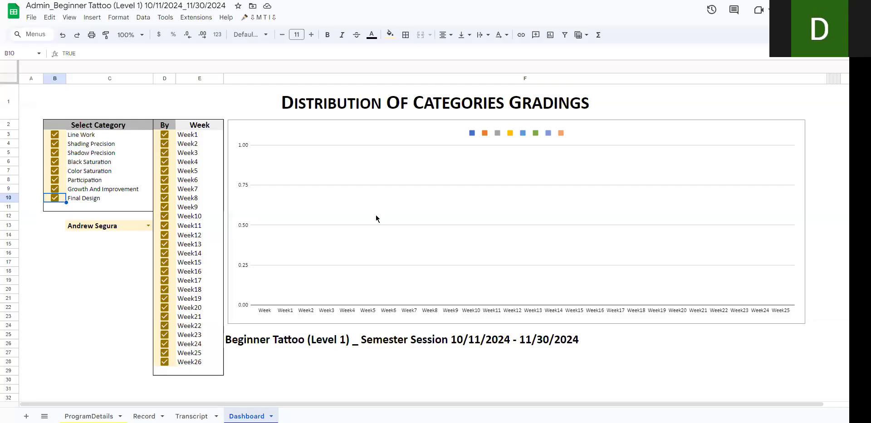
pyautogui.click(419, 373)
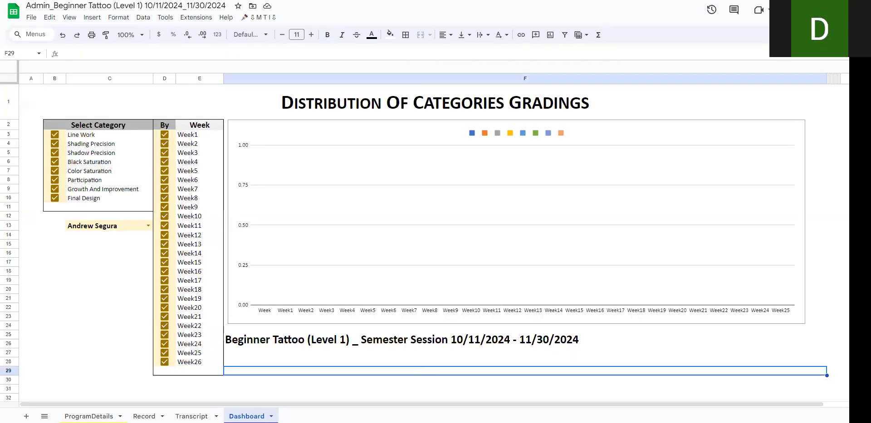
pyautogui.click(127, 336)
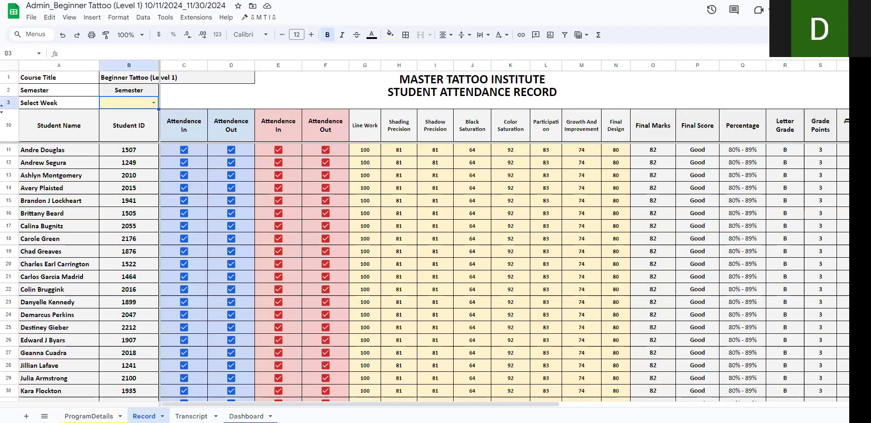
# Step: Clear the first student's category marks in the teacher file's Record sheet, and check the admin file's Record sheet and Dashboard
pyautogui.click(144, 416)
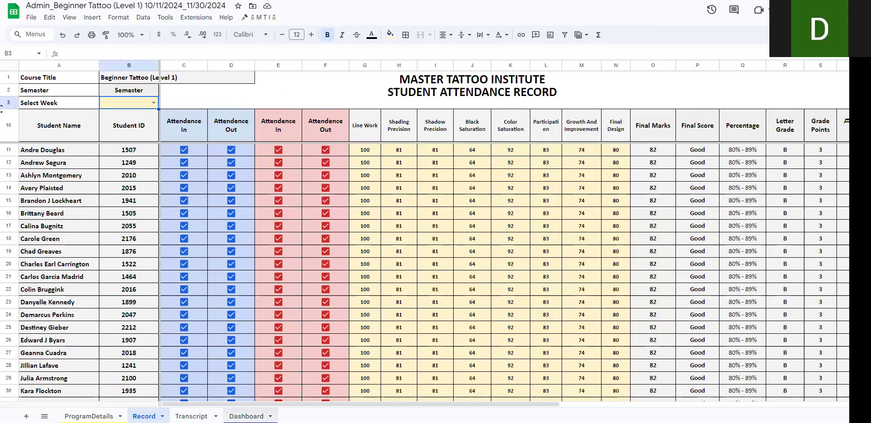
pyautogui.click(246, 416)
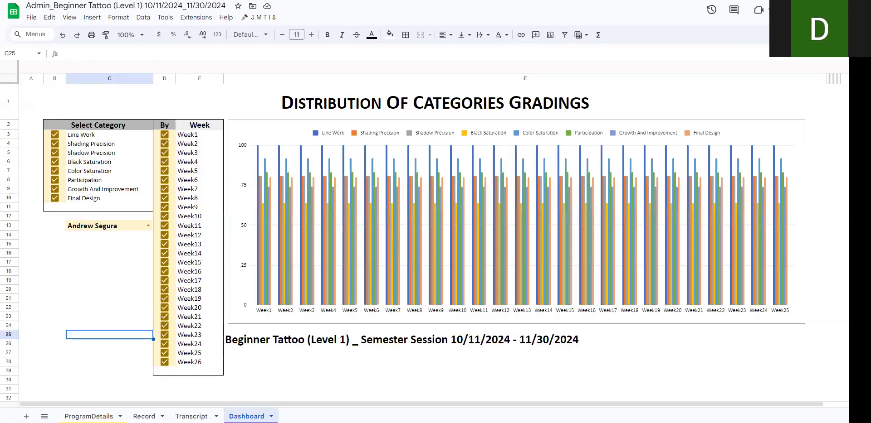
pyautogui.hotkey('ctrl', 'Tab')
pyautogui.press('Delete')
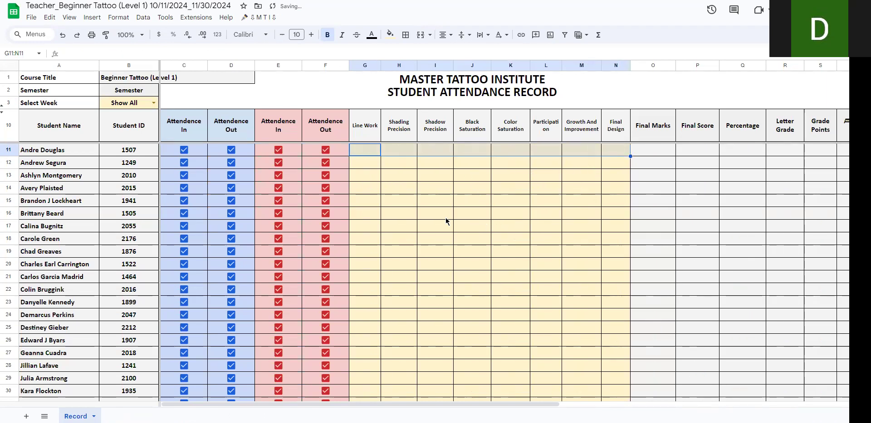
pyautogui.hotkey('ctrl', 'Tab')
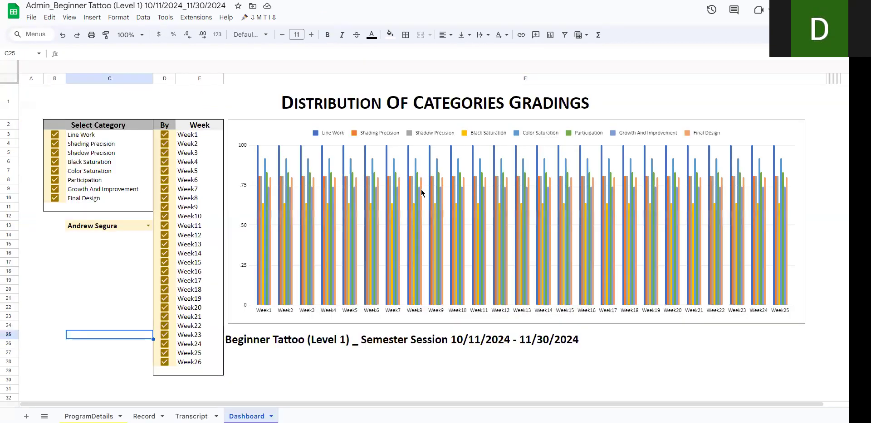
pyautogui.click(143, 415)
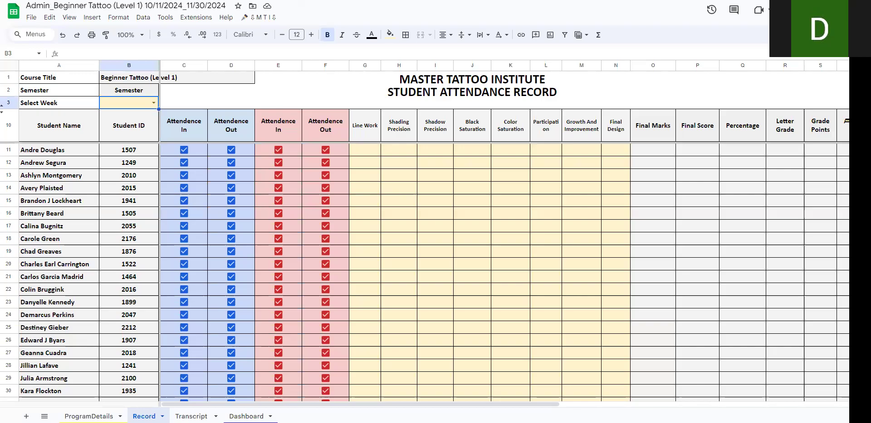
pyautogui.click(247, 417)
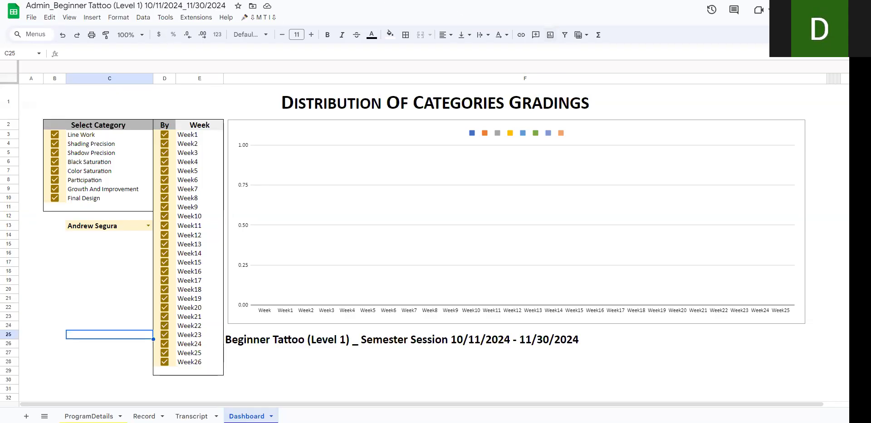
# Step: In the Master Template file's ProgramDetails sheet, set the course to Advanced Tattoo Program – 240 Hours
pyautogui.hotkey('ctrl', 'shift', 'Tab')
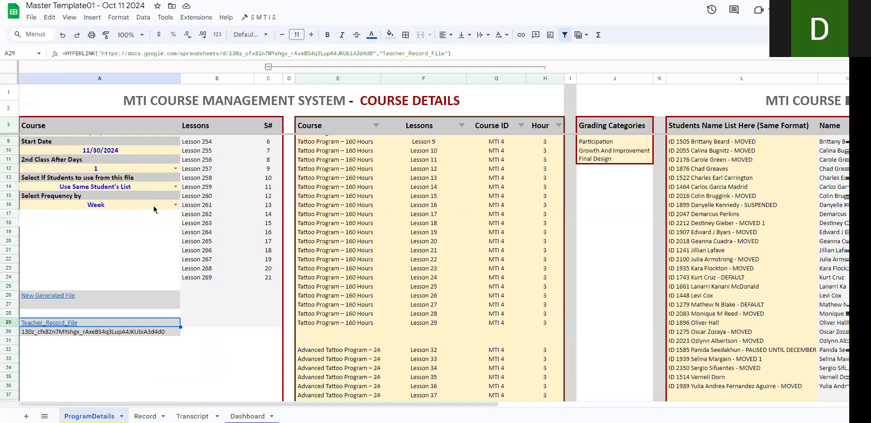
pyautogui.scroll(2, 151, 207)
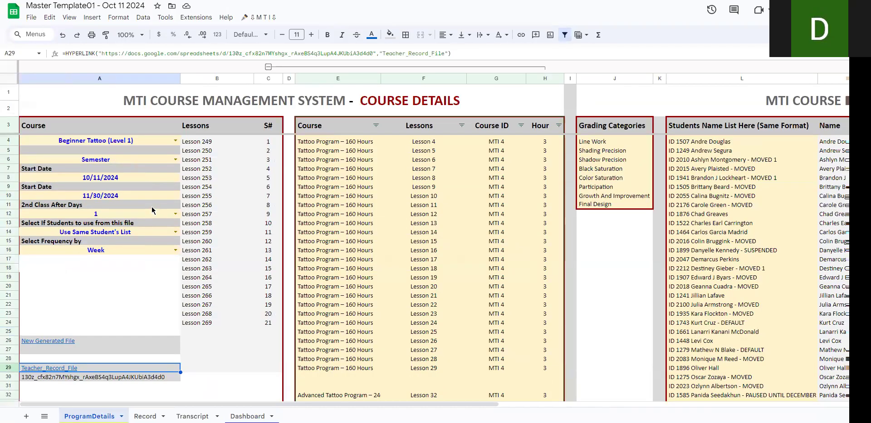
pyautogui.click(175, 140)
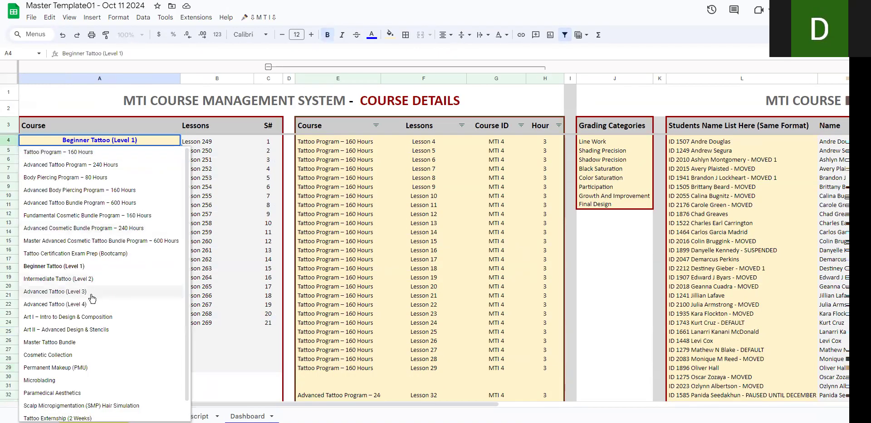
pyautogui.click(96, 167)
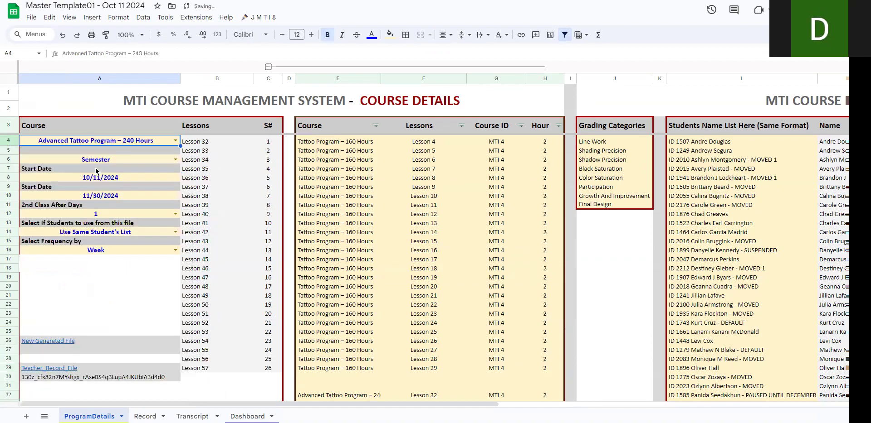
# Step: Clear the 2nd Class After Days value and set the frequency to Day
pyautogui.click(131, 214)
pyautogui.press('Delete')
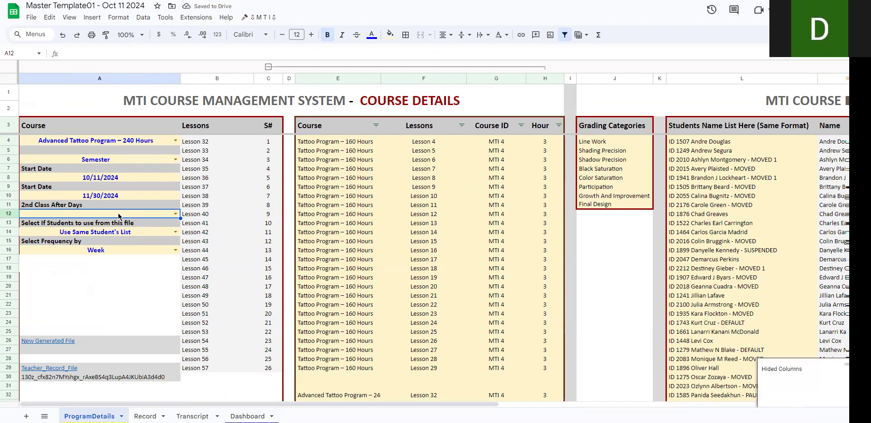
pyautogui.click(175, 250)
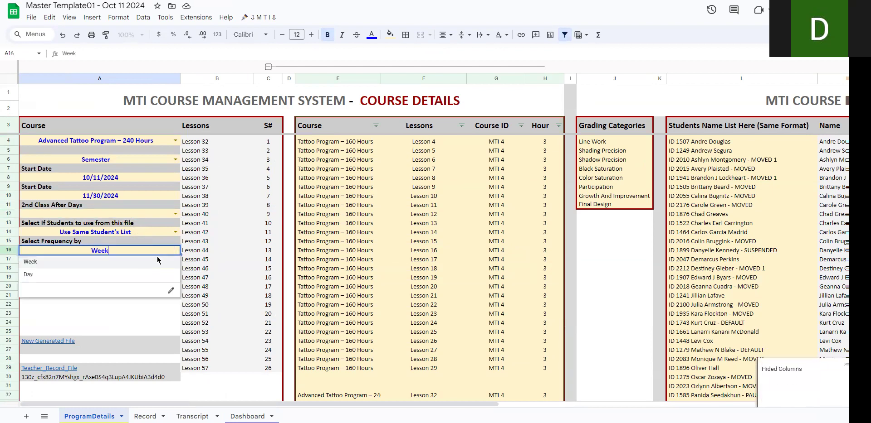
pyautogui.click(87, 281)
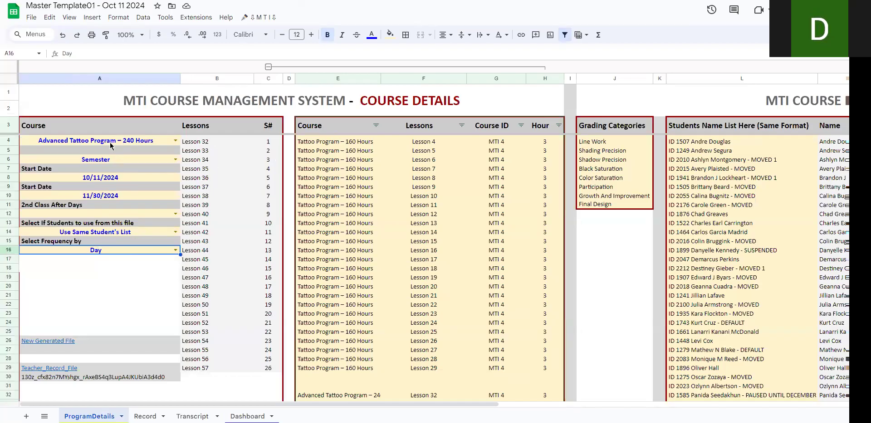
# Step: Set the course's first Start Date to 10/13/2024 and the second date to 12/25/2024
pyautogui.doubleClick(121, 180)
pyautogui.click(140, 232)
pyautogui.doubleClick(127, 196)
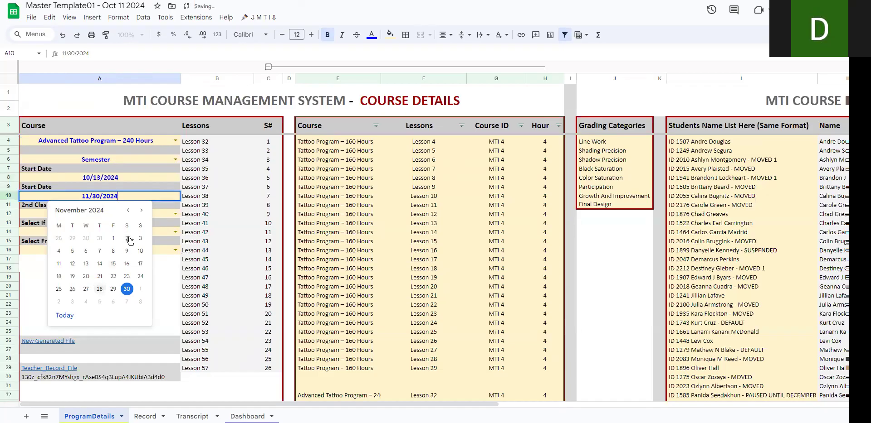
pyautogui.click(142, 211)
pyautogui.click(86, 290)
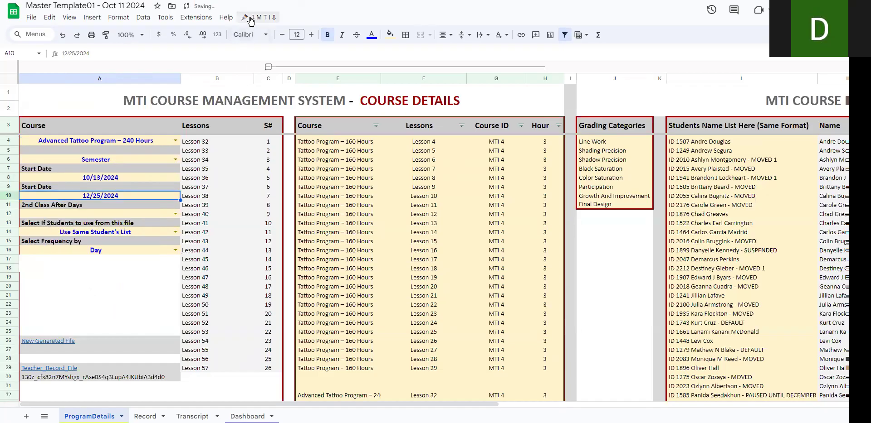
# Step: Highlight the entries in the Students Name List to review the students for the new course files
pyautogui.moveTo(699, 141); pyautogui.dragTo(709, 332)
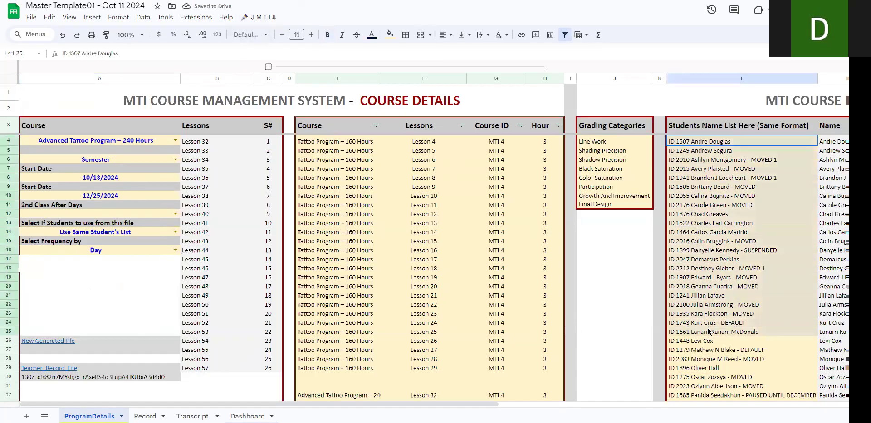
pyautogui.moveTo(702, 143); pyautogui.dragTo(717, 287)
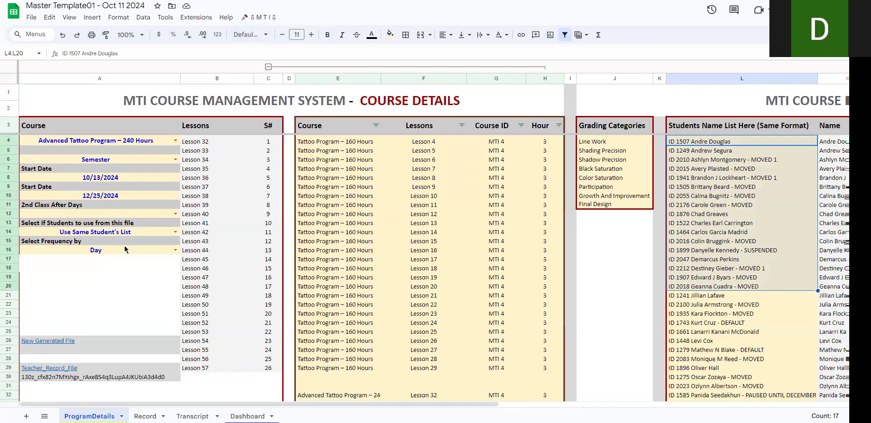
pyautogui.moveTo(707, 142); pyautogui.dragTo(705, 358)
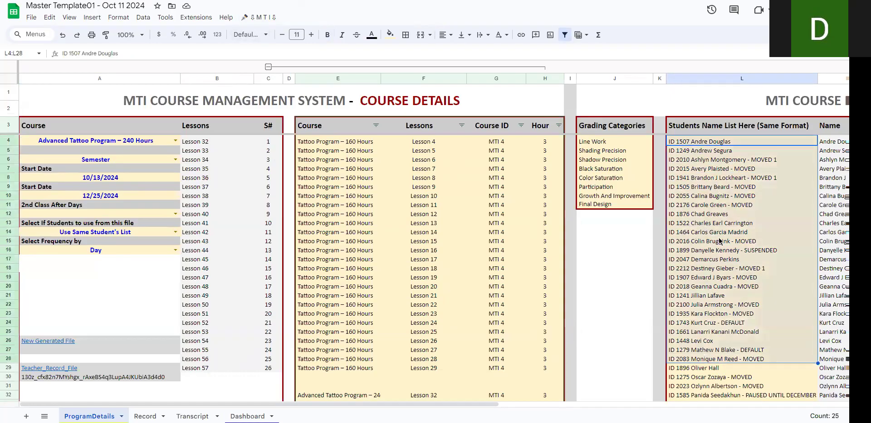
pyautogui.click(687, 142)
# Step: Run the MTI script that creates and links the course files, check the parent Drive folder for the new course folder, and acknowledge completion
pyautogui.click(264, 18)
pyautogui.click(274, 59)
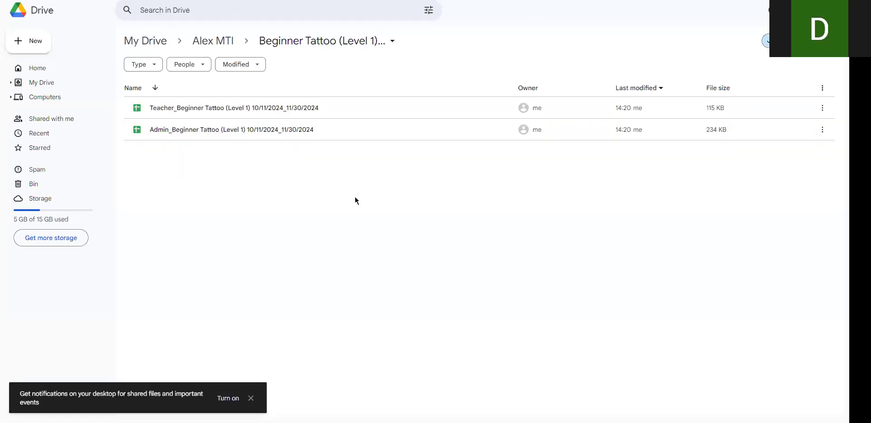
pyautogui.click(212, 41)
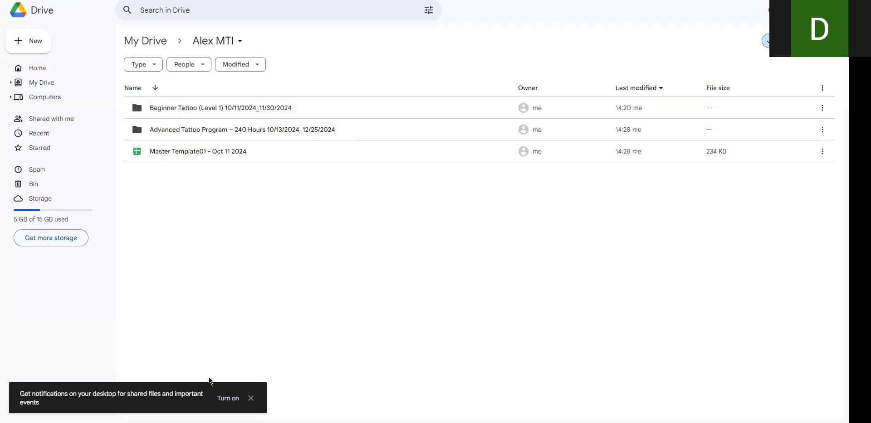
pyautogui.click(230, 400)
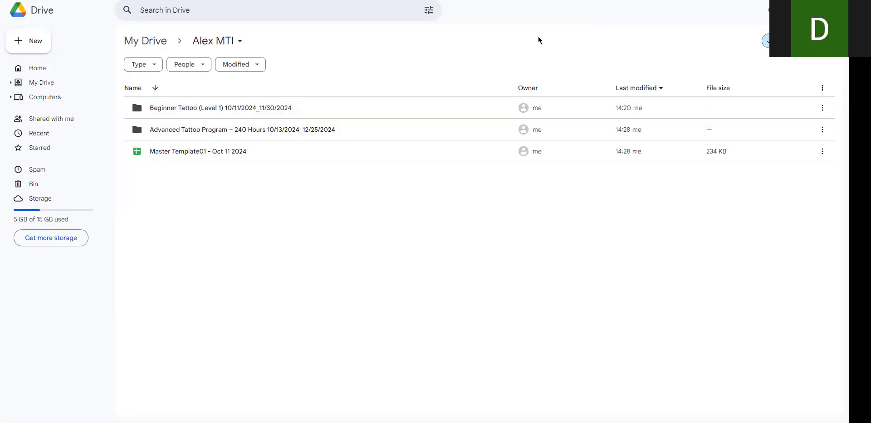
pyautogui.click(167, 44)
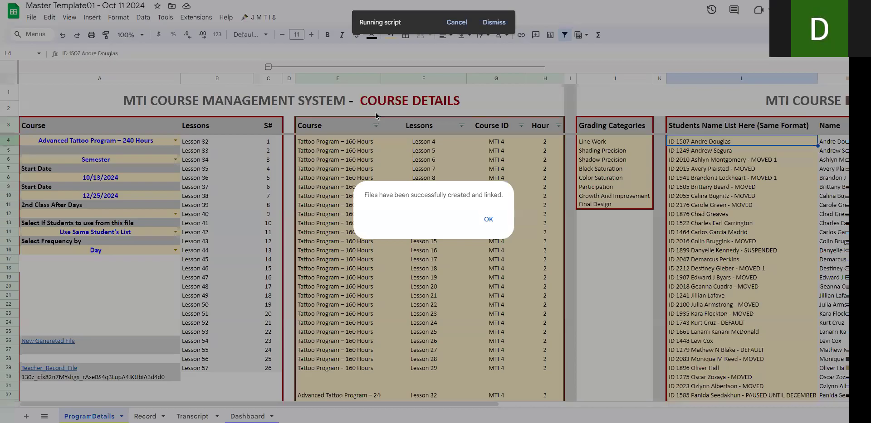
pyautogui.click(486, 220)
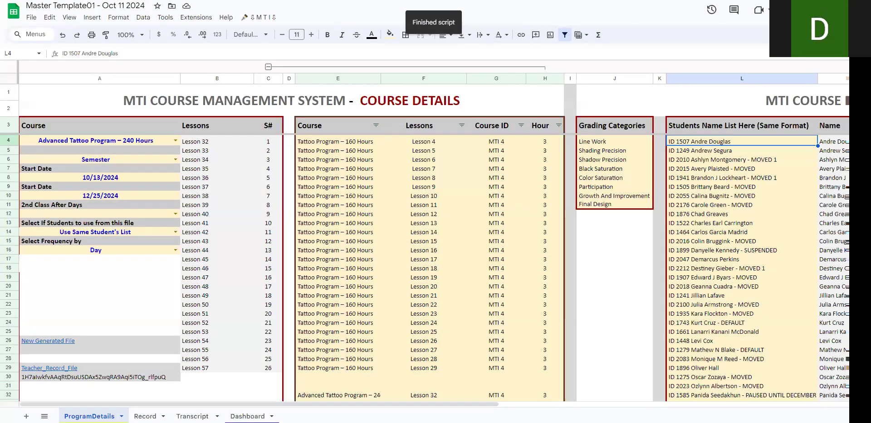
# Step: Check the Drive folder again, and review the New Generated File and Teacher_Record_File links in the Master Template
pyautogui.click(199, 1)
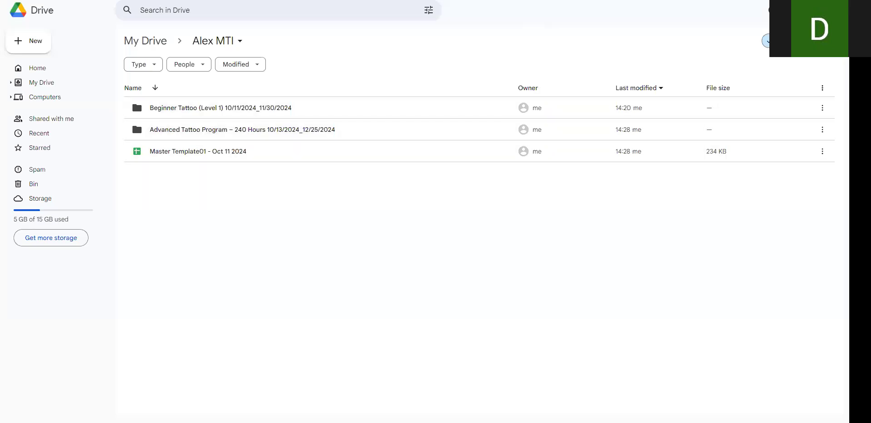
pyautogui.click(91, 1)
pyautogui.moveTo(88, 342); pyautogui.dragTo(88, 375)
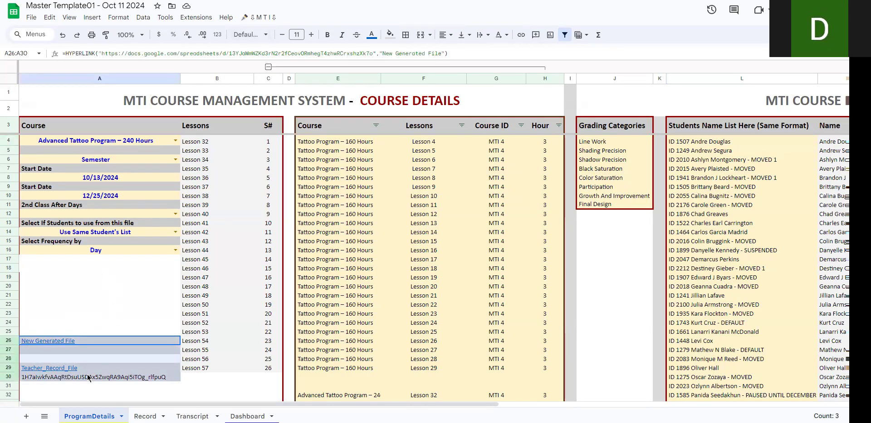
pyautogui.moveTo(90, 344)
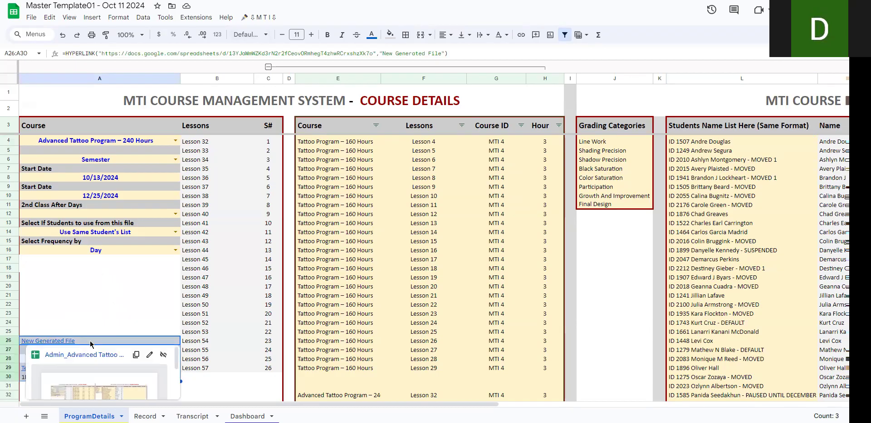
pyautogui.click(97, 335)
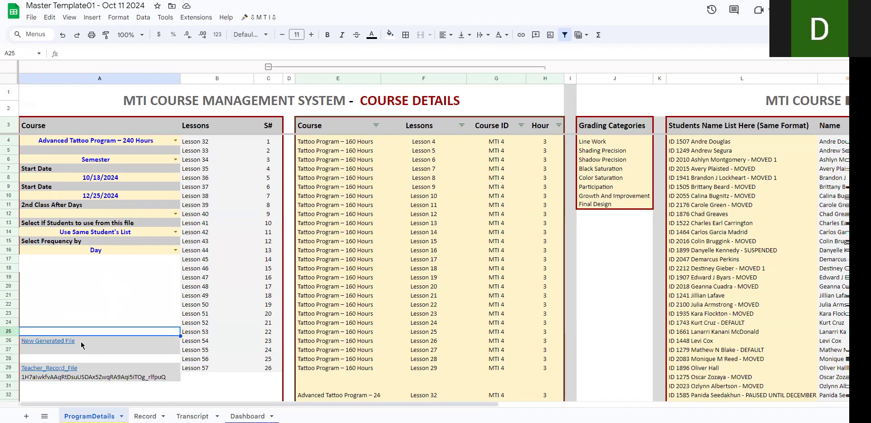
# Step: Open the generated admin and teacher files for Advanced Tattoo Program – 240 Hours from their links, and switch to the teacher file
pyautogui.click(52, 344)
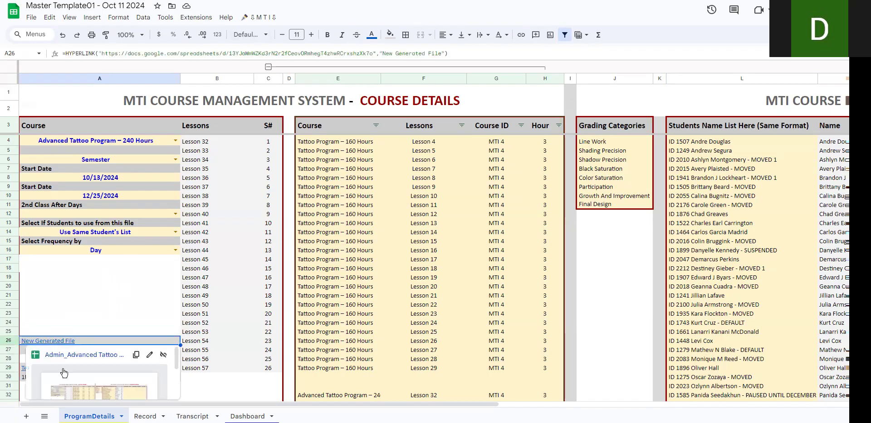
pyautogui.click(65, 355)
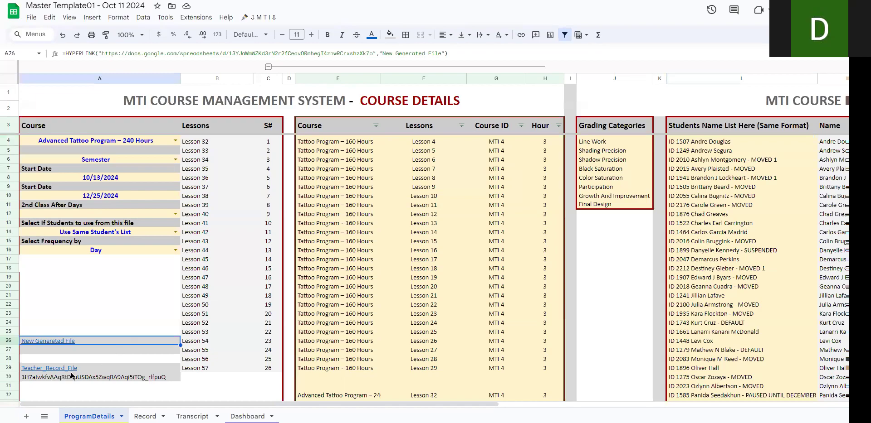
pyautogui.click(60, 368)
pyautogui.click(66, 382)
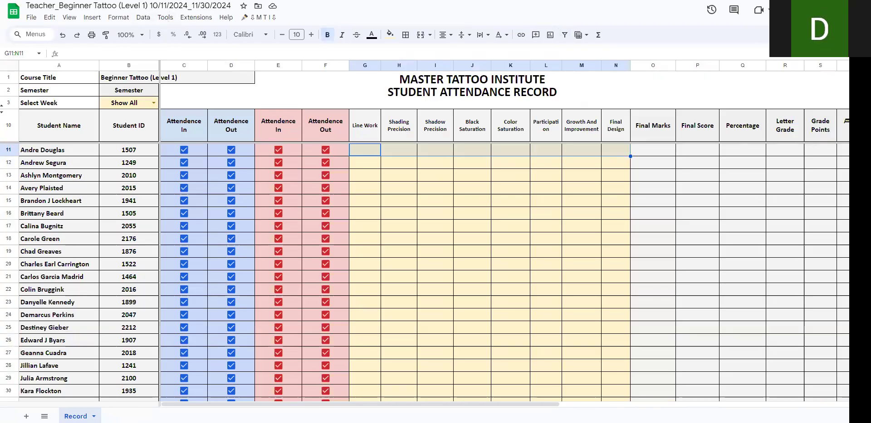
pyautogui.click(130, 1)
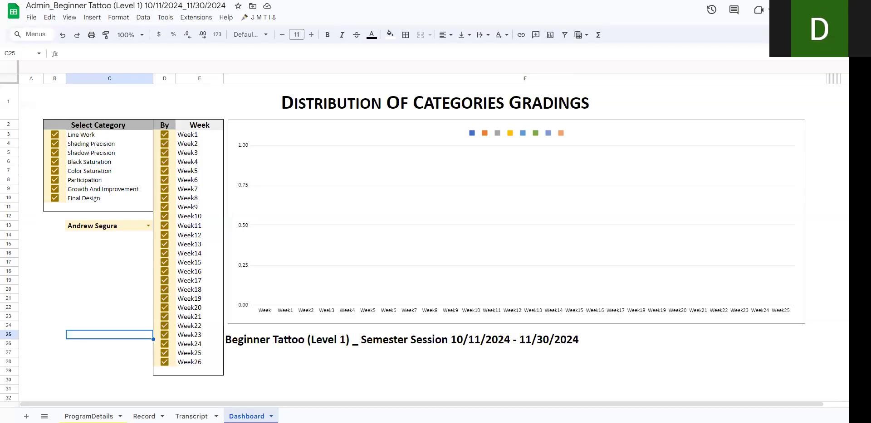
pyautogui.click(136, 1)
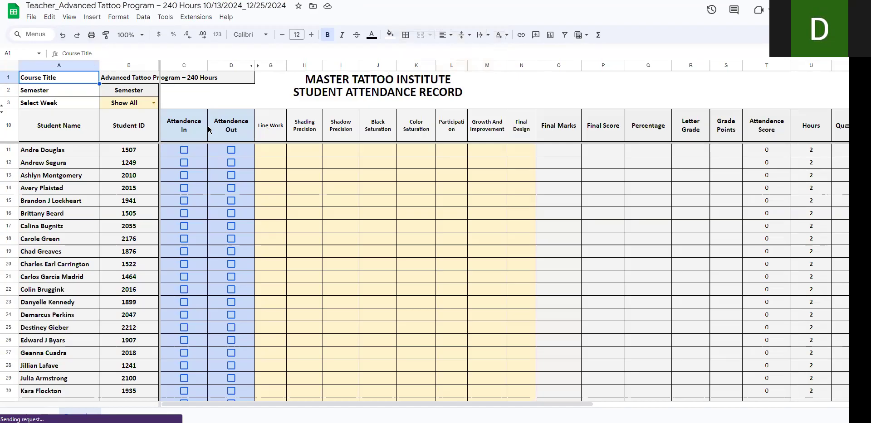
# Step: Tick Attendence In and Out for the first student on Day1 in the teacher file, and check that student's attendance score
pyautogui.click(230, 152)
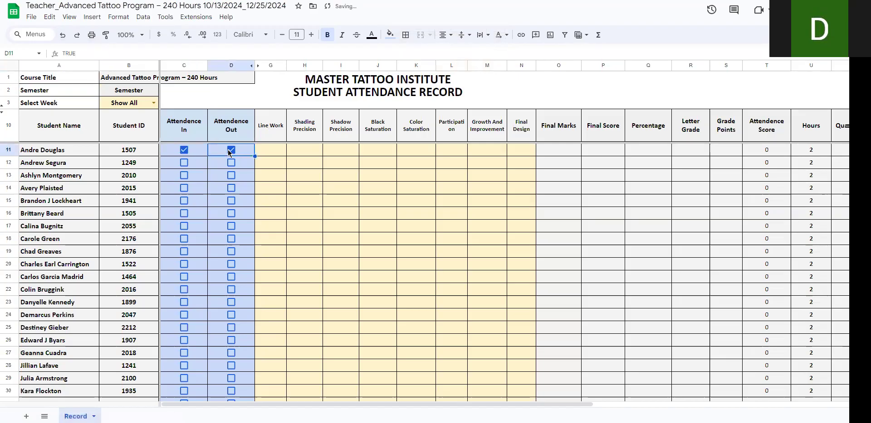
pyautogui.moveTo(523, 404); pyautogui.dragTo(581, 410)
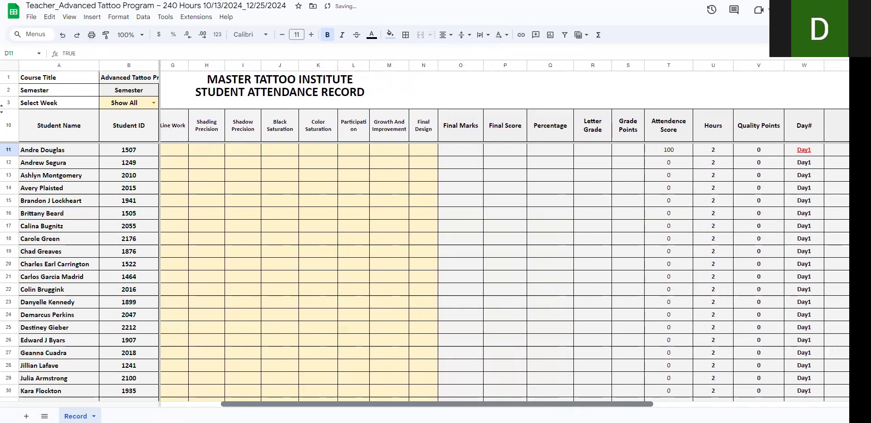
pyautogui.click(674, 153)
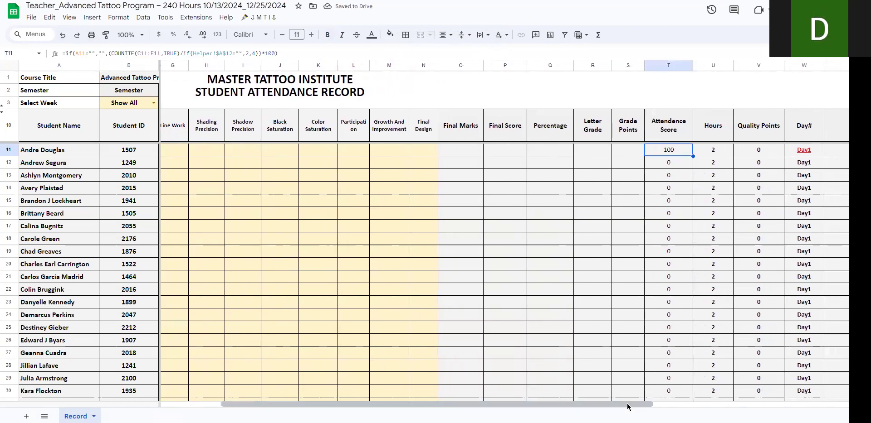
# Step: Tick Attendence In and Out for all Day1 students, and paste the ticks onto the student blocks starting at rows 110 and 210
pyautogui.moveTo(628, 408); pyautogui.dragTo(568, 408)
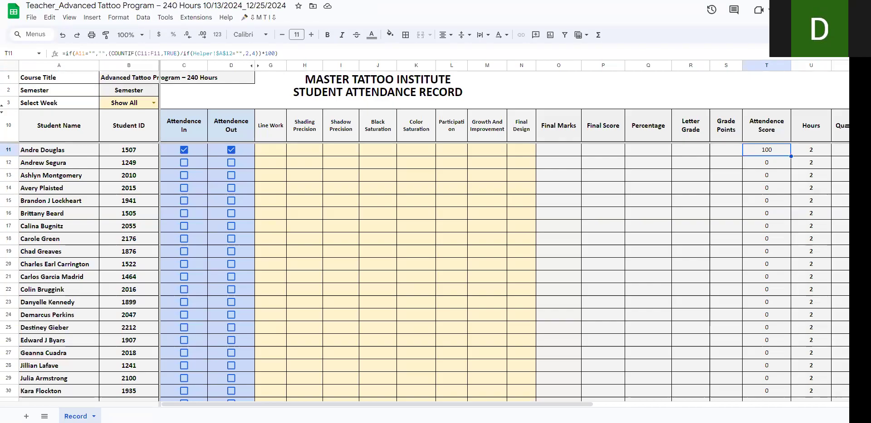
pyautogui.moveTo(206, 153); pyautogui.dragTo(243, 349)
pyautogui.scroll(-4, 215, 351)
pyautogui.scroll(-20, 216, 351)
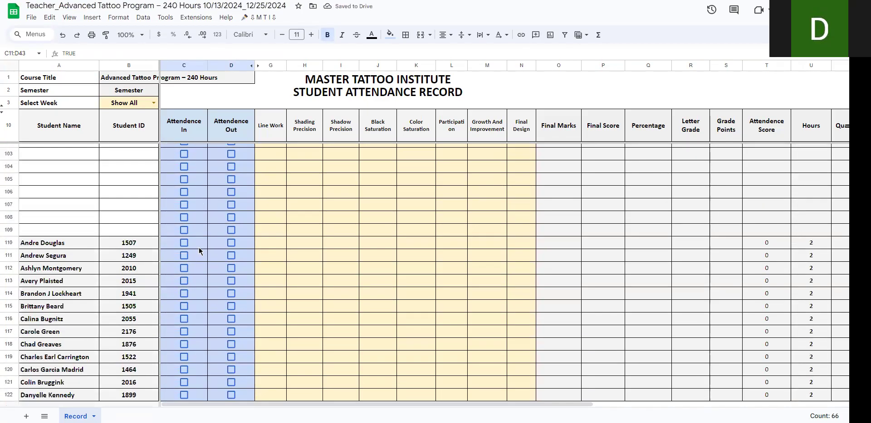
pyautogui.click(202, 249)
pyautogui.hotkey('ctrl', 'v')
pyautogui.scroll(-20, 202, 254)
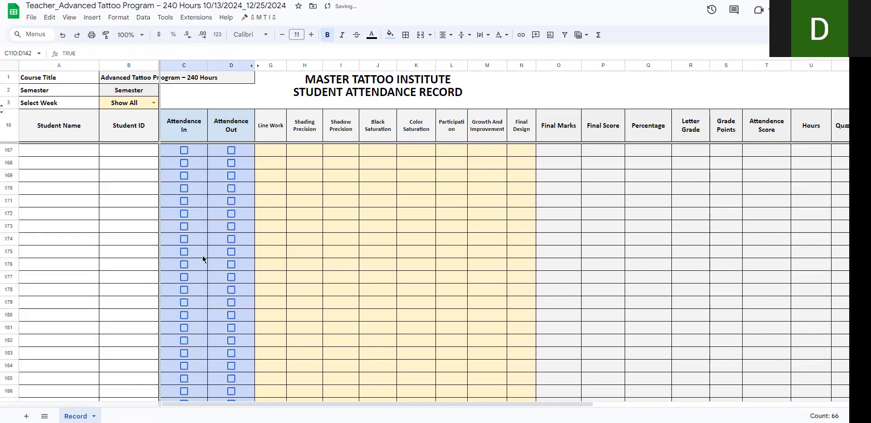
pyautogui.click(199, 247)
pyautogui.hotkey('ctrl', 'v')
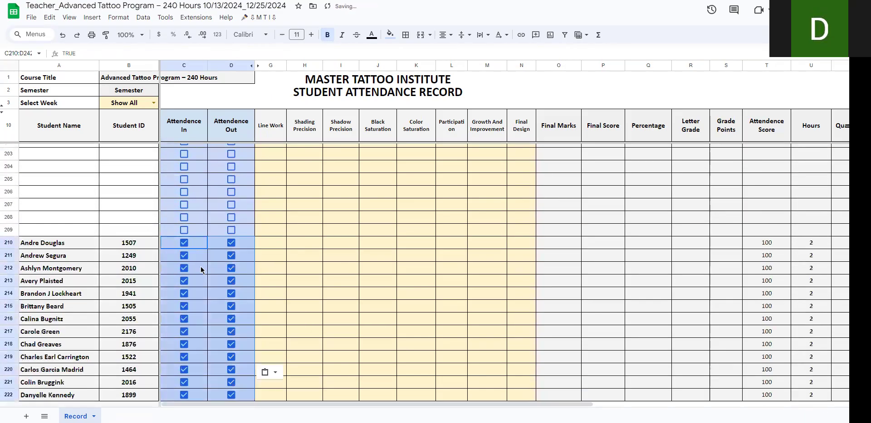
pyautogui.scroll(20, 201, 271)
pyautogui.scroll(20, 200, 270)
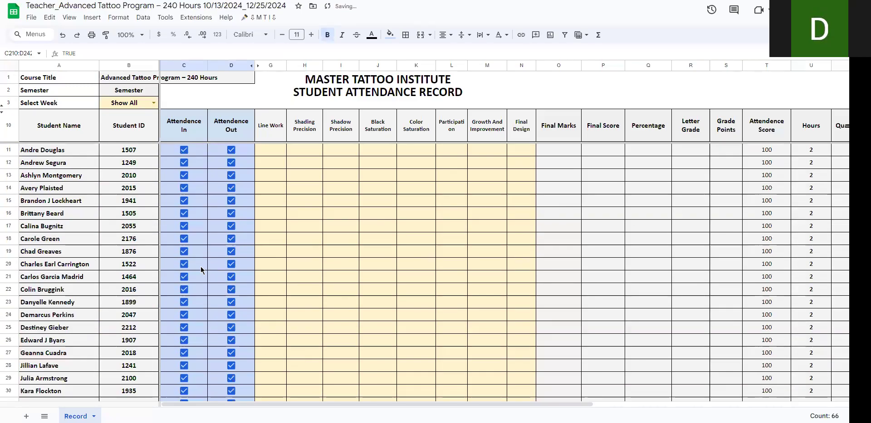
# Step: Fill G11:N11 of the Beginner Tattoo (Level 1) teacher file with the RANDBETWEEN(60,100) array formula, and select its Line Work cell
pyautogui.click(273, 152)
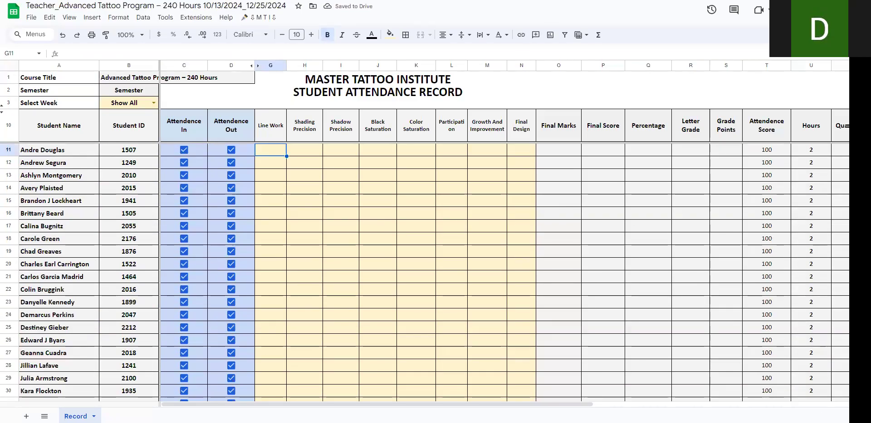
pyautogui.click(517, 1)
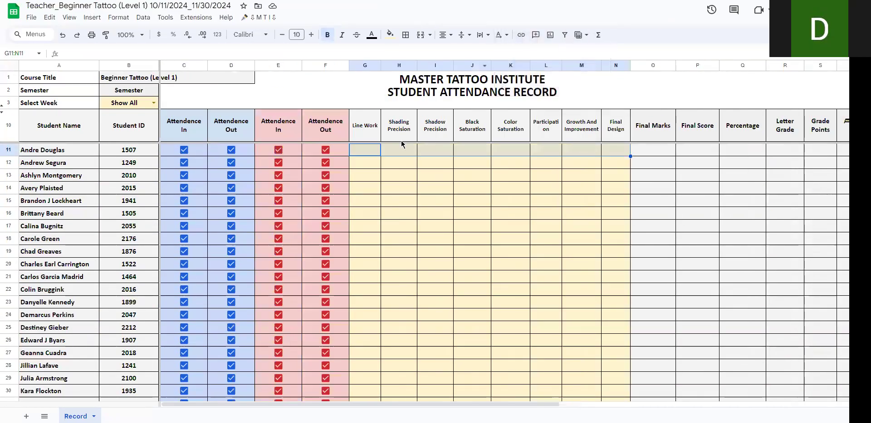
pyautogui.hotkey('ctrl', 'v')
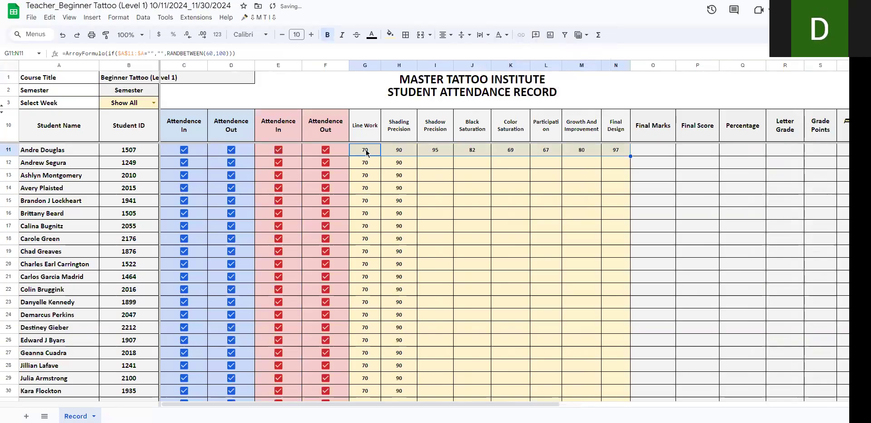
pyautogui.click(367, 153)
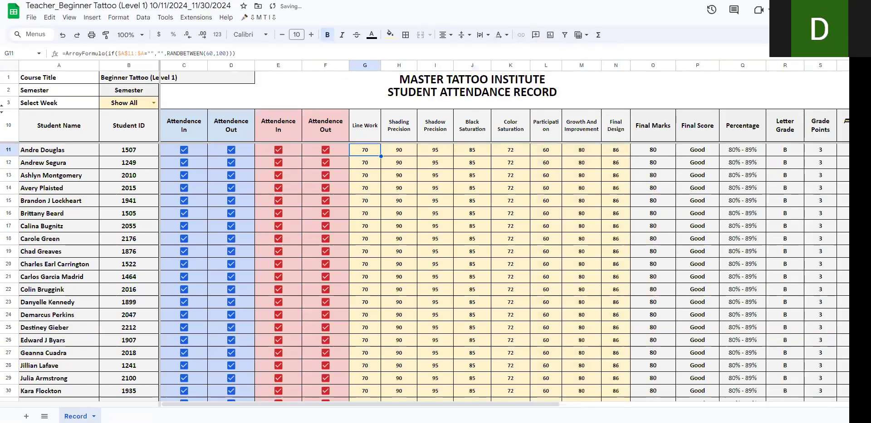
# Step: Paste the RANDBETWEEN(60,100) array formula into G11 and H11 of the Advanced Tattoo Program teacher file, for Line Work and Shading Precision
pyautogui.click(350, 1)
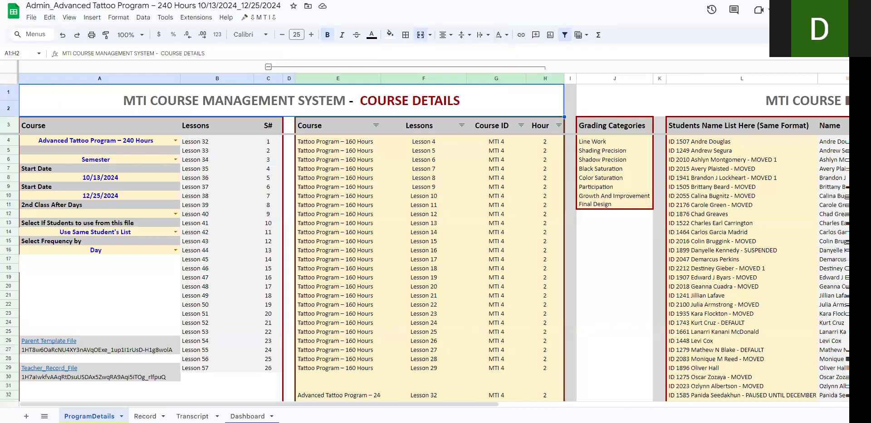
pyautogui.hotkey('ctrl', 'Tab')
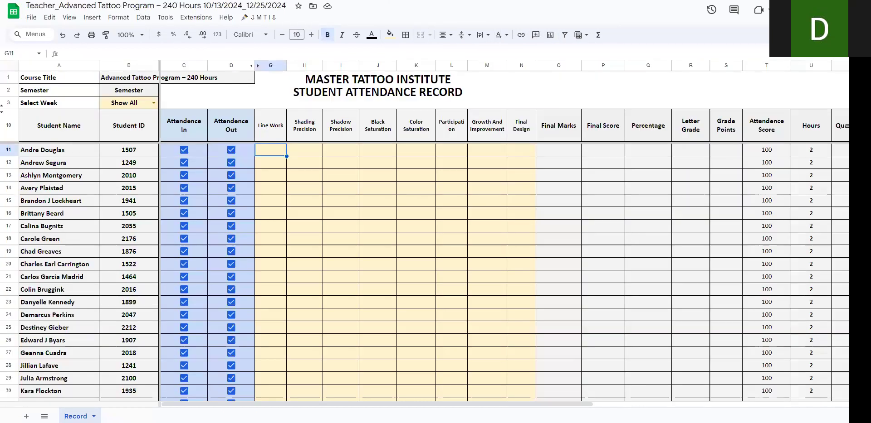
pyautogui.write('=ArrayFormula(if($A$11:$A="","",RANDBETWEEN(60,100)))')
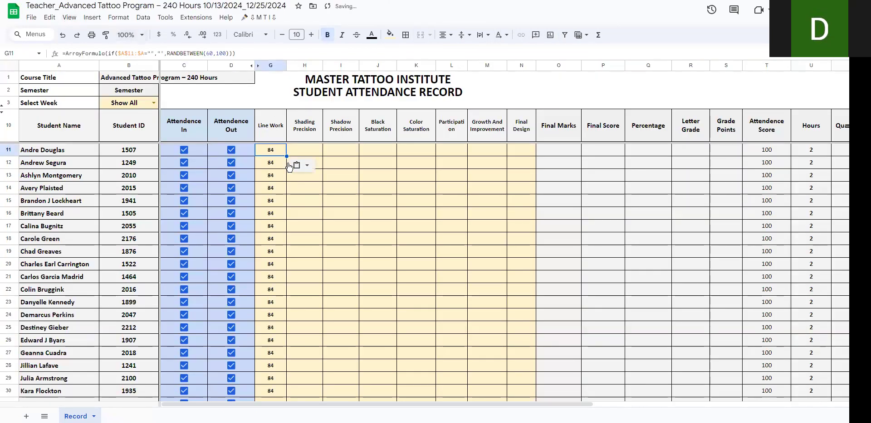
pyautogui.click(302, 151)
pyautogui.hotkey('ctrl', 'v')
pyautogui.moveTo(322, 156); pyautogui.dragTo(580, 156)
pyautogui.click(385, 227)
pyautogui.click(533, 254)
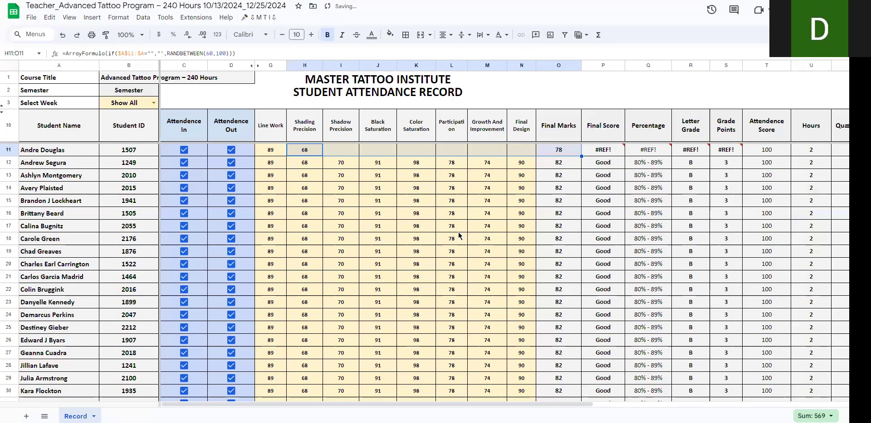
pyautogui.click(452, 226)
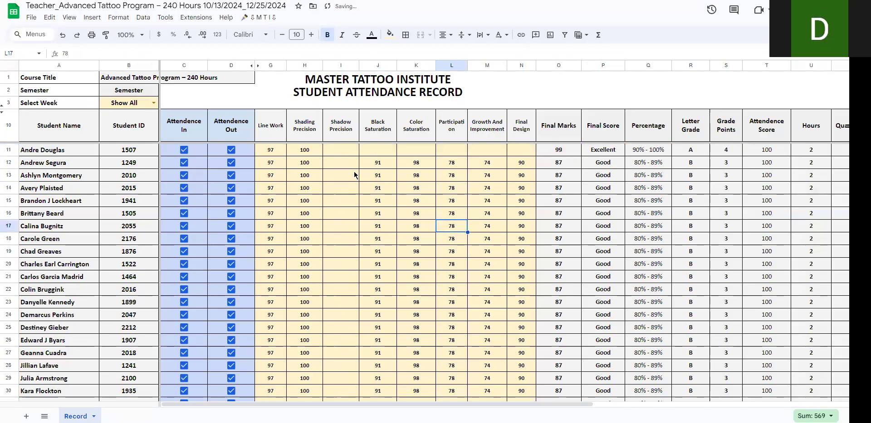
pyautogui.click(314, 153)
pyautogui.moveTo(322, 156); pyautogui.dragTo(565, 155)
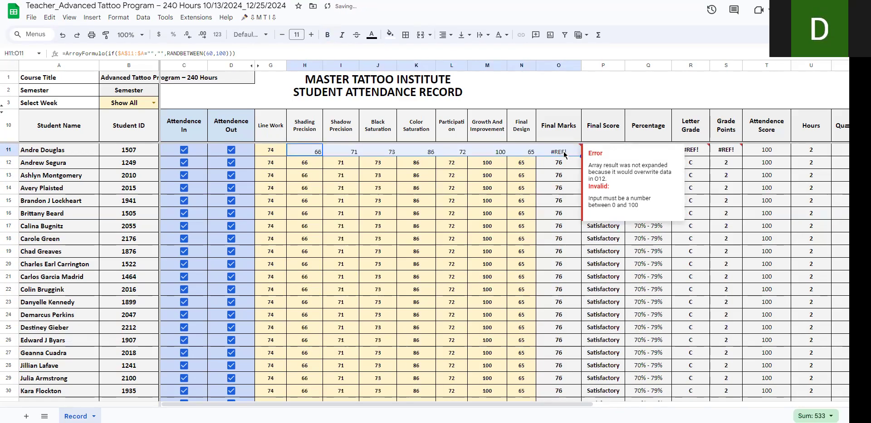
pyautogui.hotkey('ctrl', 'z')
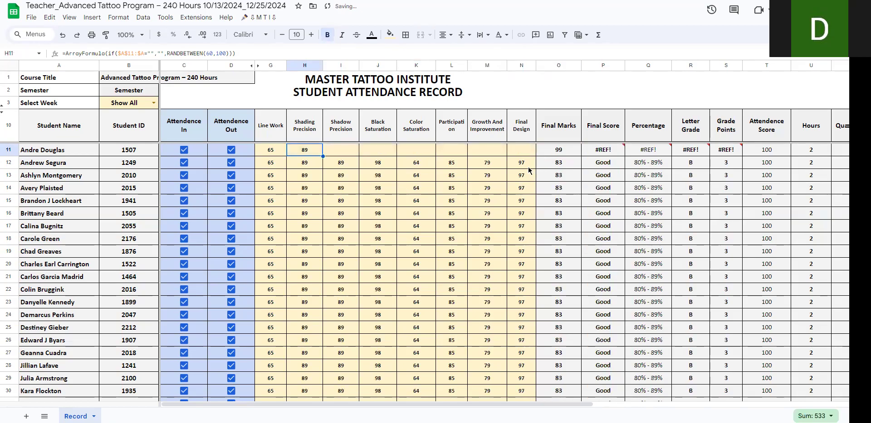
# Step: Extend the Shading Precision formula across to Final Design in row 11, and check the calculated score, Hours and Day# columns
pyautogui.moveTo(322, 156); pyautogui.dragTo(522, 158)
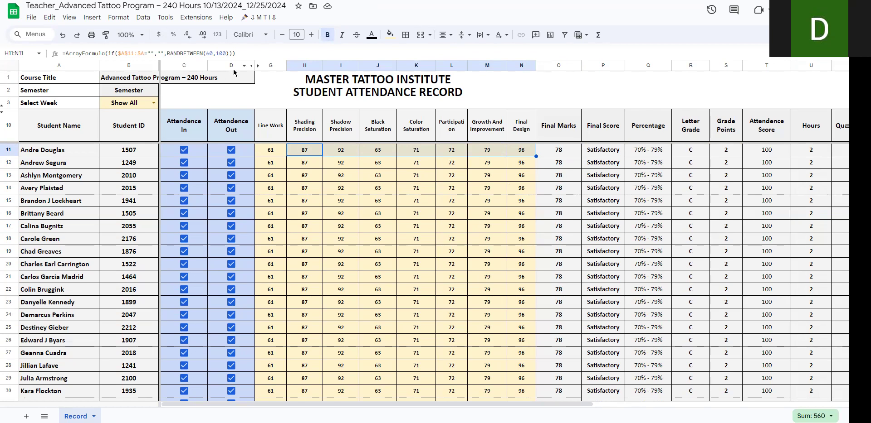
pyautogui.moveTo(504, 404); pyautogui.dragTo(577, 404)
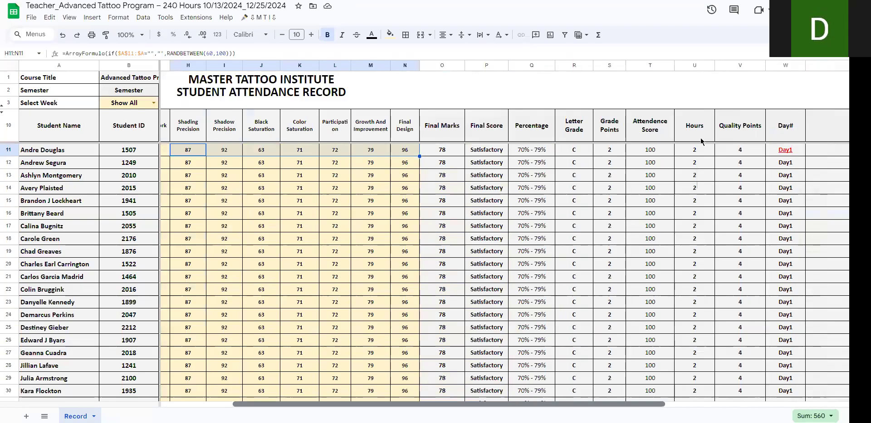
pyautogui.hscroll(2, 700, 142)
pyautogui.moveTo(701, 141); pyautogui.dragTo(702, 246)
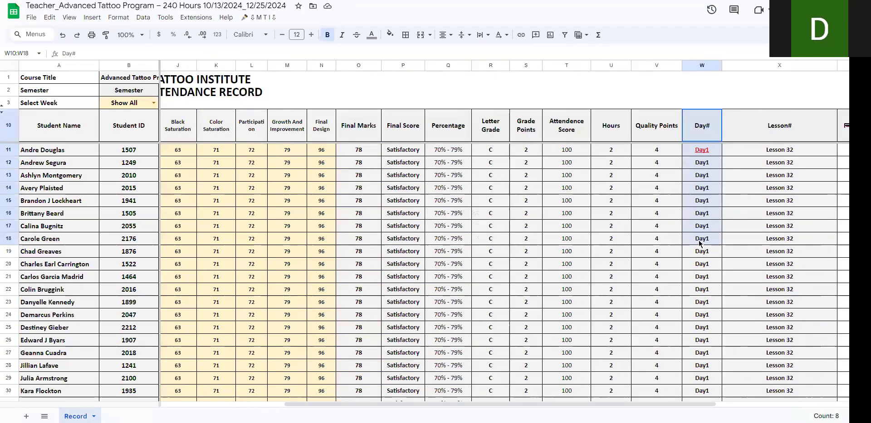
# Step: Glance at the Master Template, and examine the Day#, Lesson# and Quality Points columns down the teacher file's student blocks
pyautogui.click(204, 0)
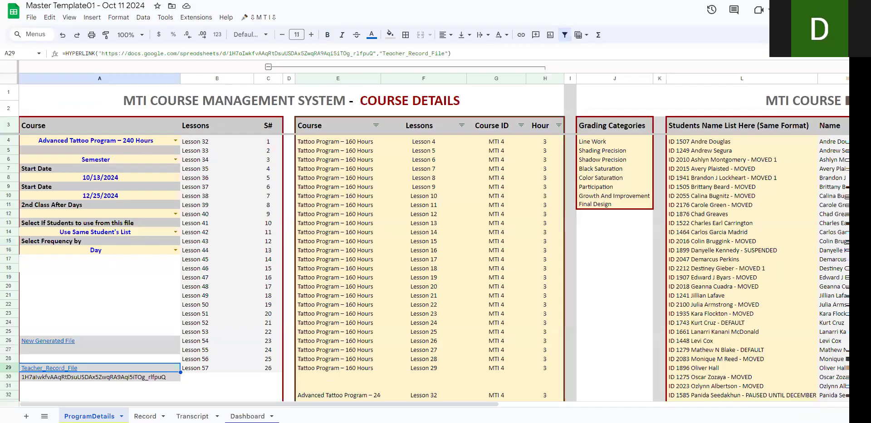
pyautogui.click(295, 0)
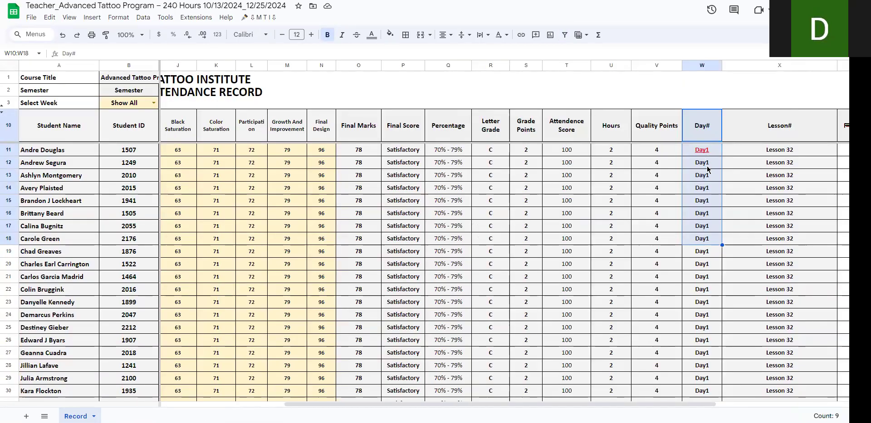
pyautogui.moveTo(407, 404); pyautogui.dragTo(317, 406)
pyautogui.hscroll(3, 745, 206)
pyautogui.scroll(-5, 745, 206)
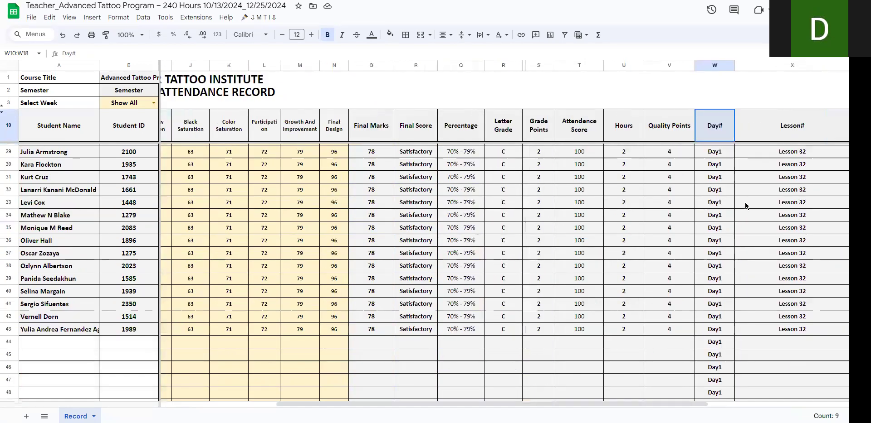
pyautogui.scroll(-20, 738, 208)
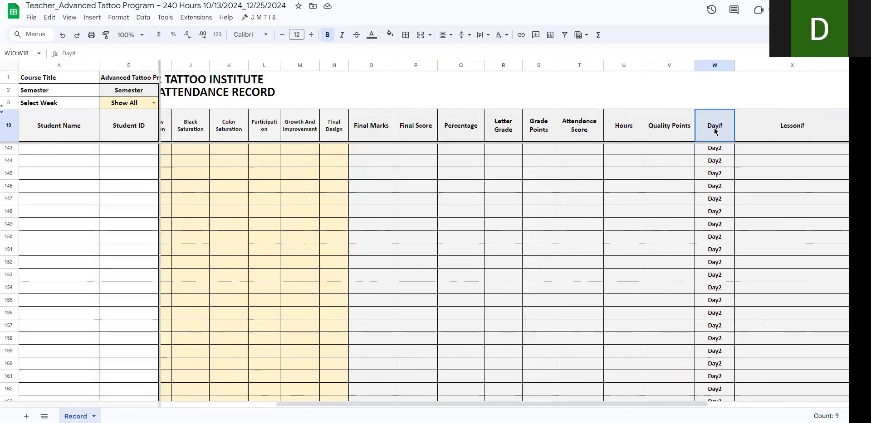
pyautogui.moveTo(715, 131); pyautogui.dragTo(711, 195)
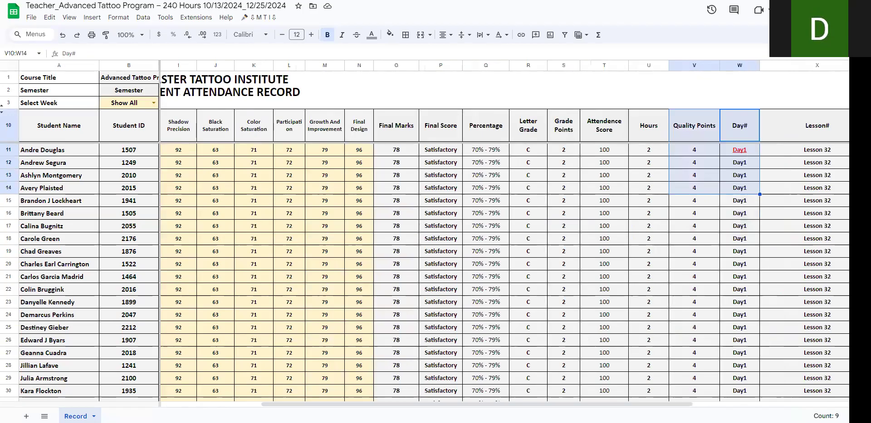
pyautogui.hscroll(-4, 503, 254)
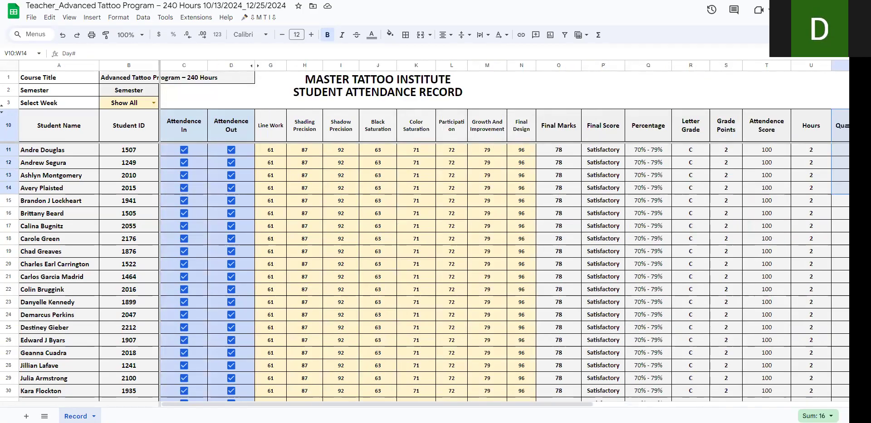
# Step: Switch to the Advanced Tattoo Program admin file and allow its Record sheet access to the linked teacher spreadsheet
pyautogui.click(191, 0)
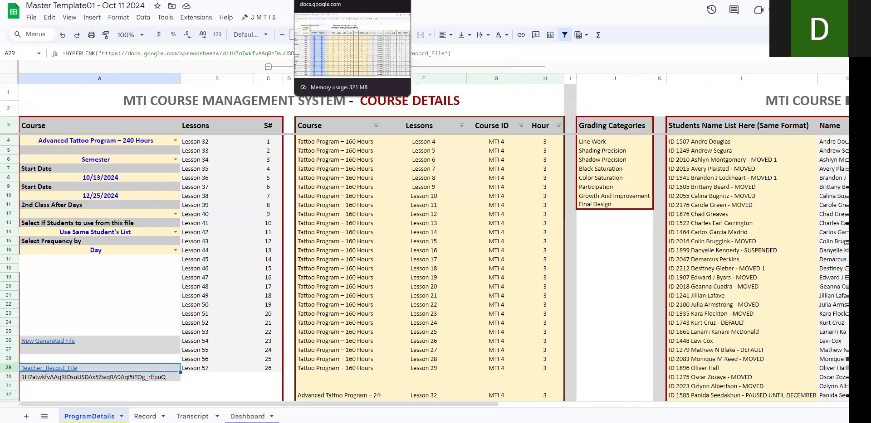
pyautogui.click(422, 0)
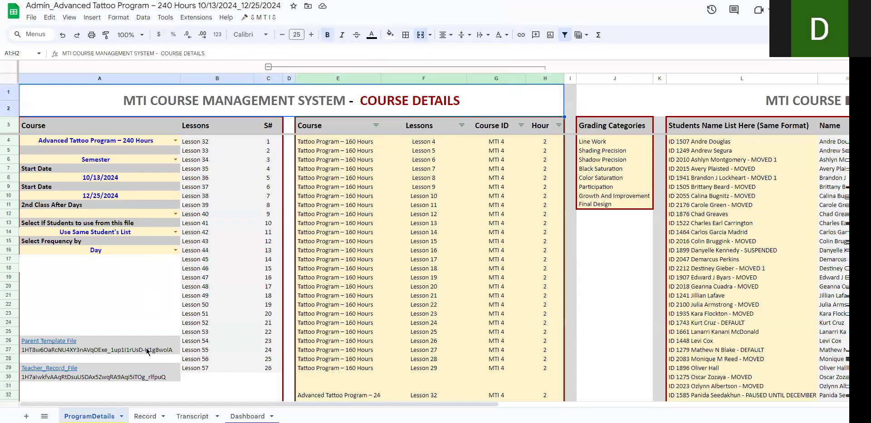
pyautogui.click(145, 416)
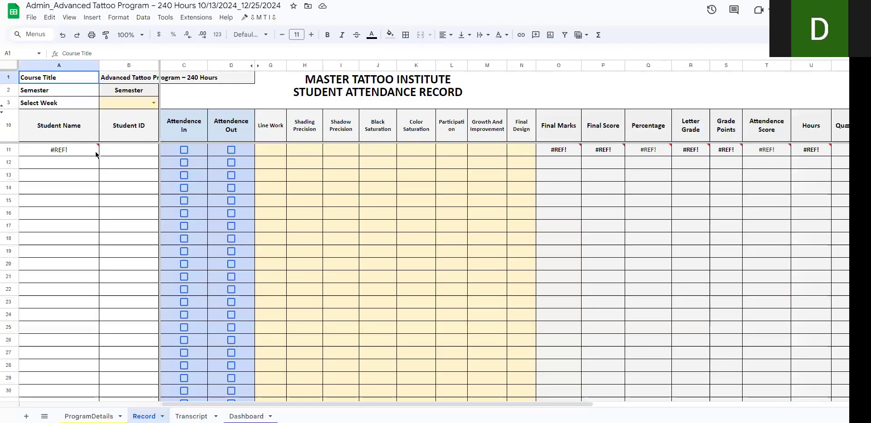
pyautogui.moveTo(85, 155)
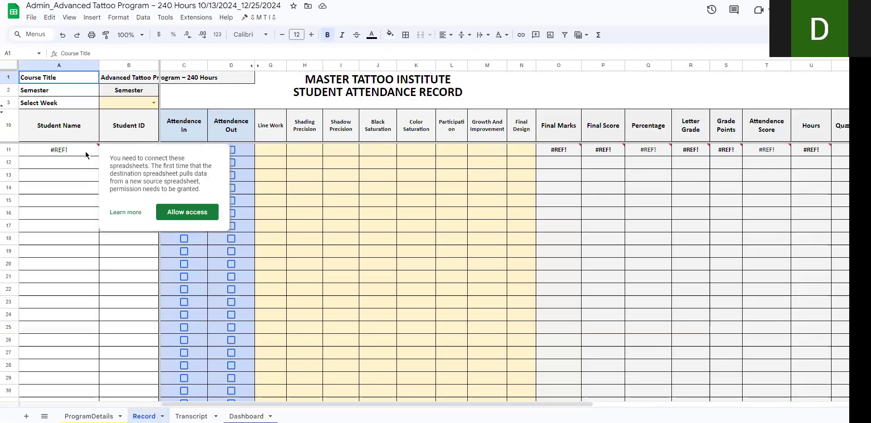
pyautogui.click(182, 213)
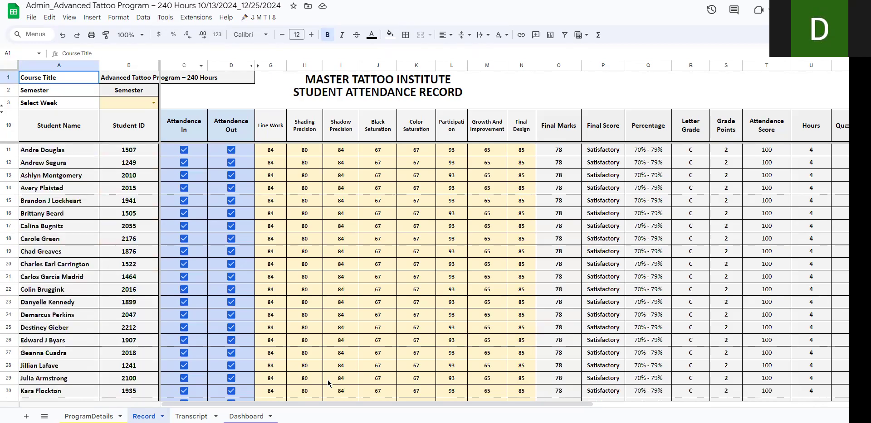
# Step: Add Shading Precision, Shadow Precision, Black Saturation, Color Saturation and Participation to the admin file's Dashboard chart
pyautogui.click(191, 417)
pyautogui.click(247, 417)
pyautogui.click(55, 144)
pyautogui.click(54, 153)
pyautogui.click(54, 162)
pyautogui.click(55, 171)
pyautogui.click(55, 183)
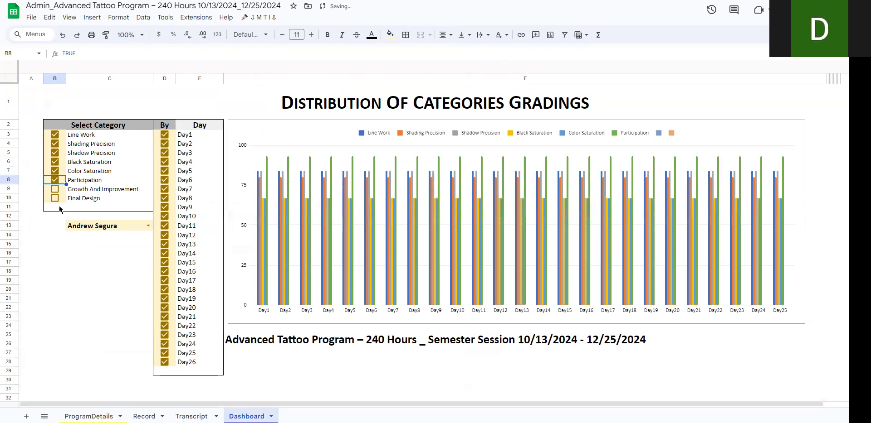
# Step: Return to the Master Template and review its course dates, 2nd Class After Days field and frequency options
pyautogui.hotkey('ctrl', 'shift', 'Tab')
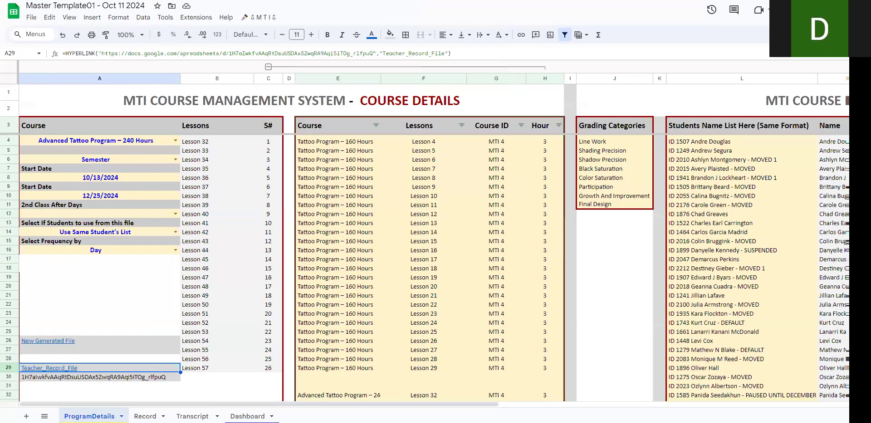
pyautogui.moveTo(133, 178); pyautogui.dragTo(137, 200)
pyautogui.click(135, 216)
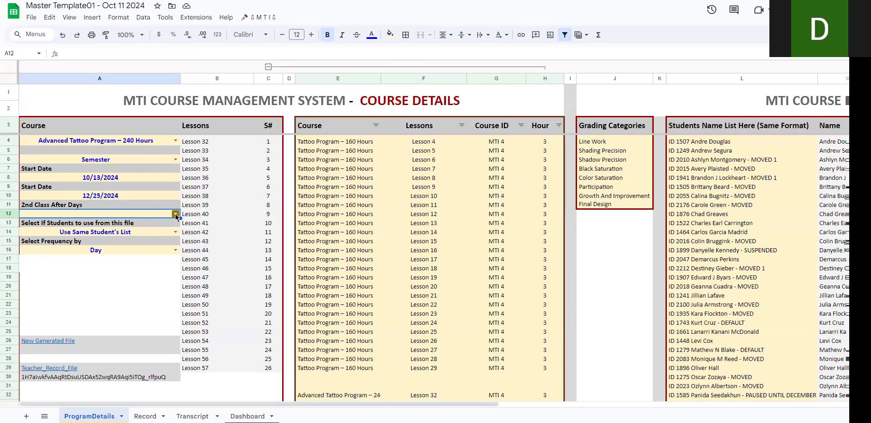
pyautogui.click(175, 250)
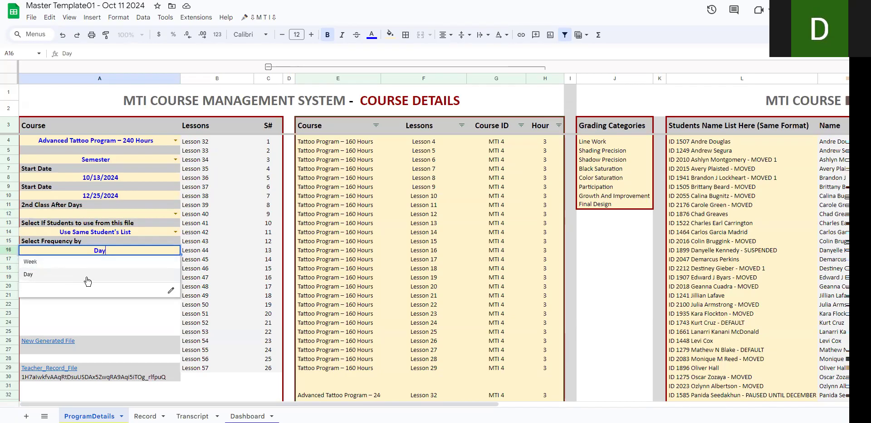
pyautogui.click(80, 323)
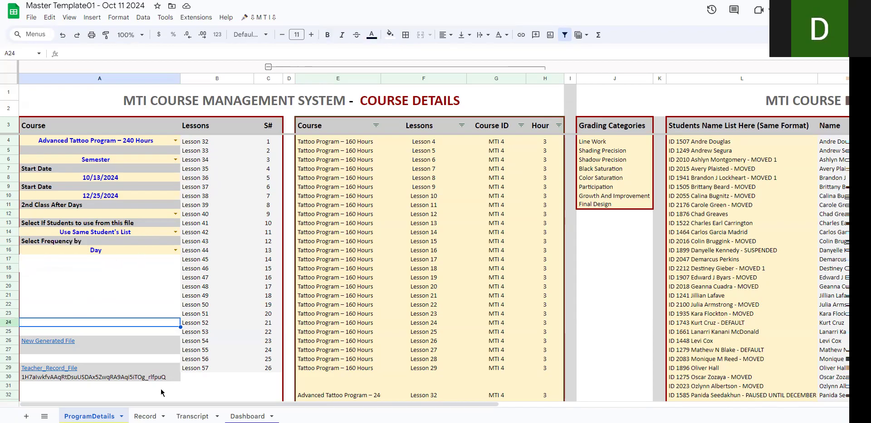
# Step: Review the Master Template's Record sheet, including the Day# column entries beside Quality Points and Lesson#
pyautogui.click(145, 417)
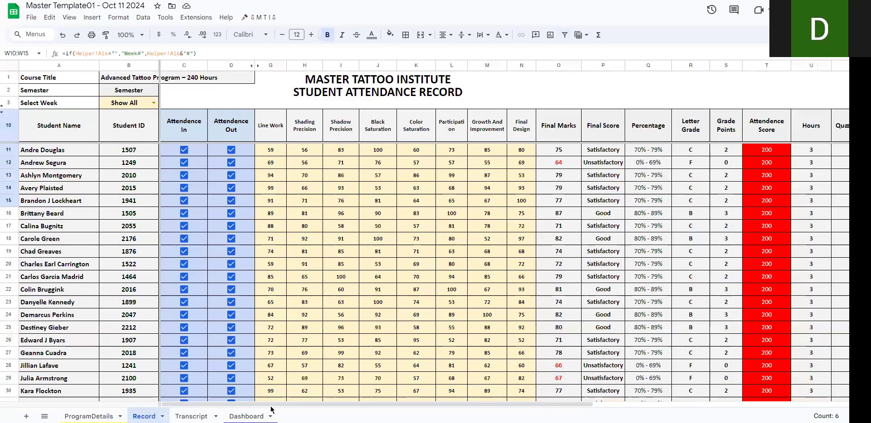
pyautogui.moveTo(302, 407); pyautogui.dragTo(170, 397)
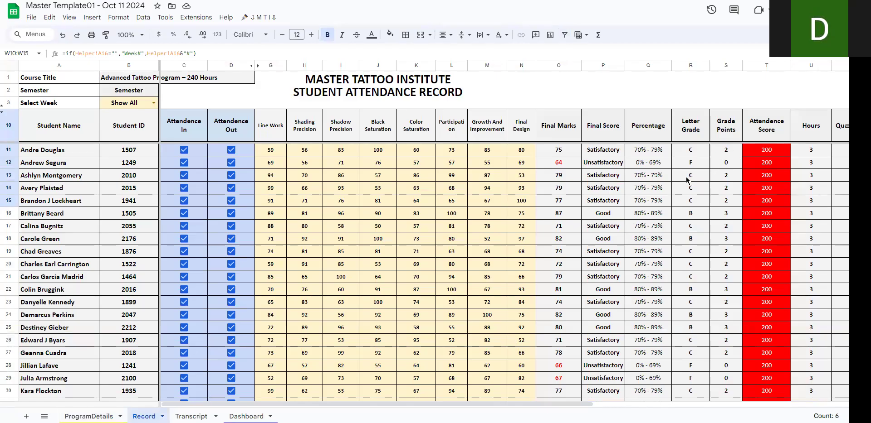
pyautogui.click(89, 416)
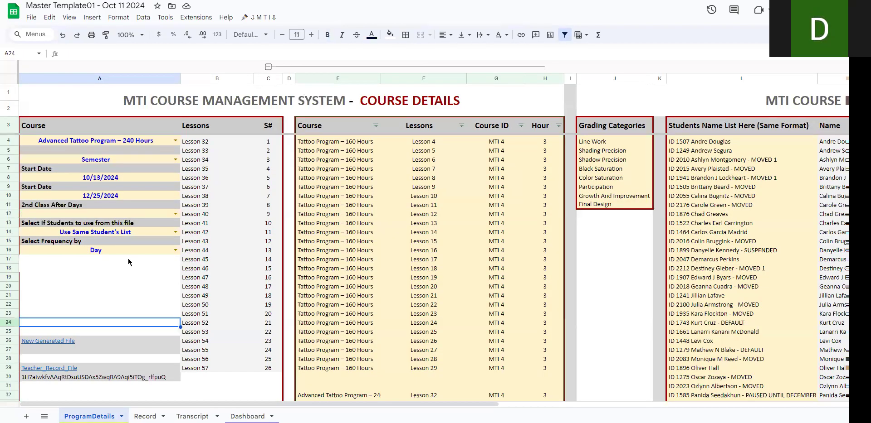
pyautogui.click(145, 416)
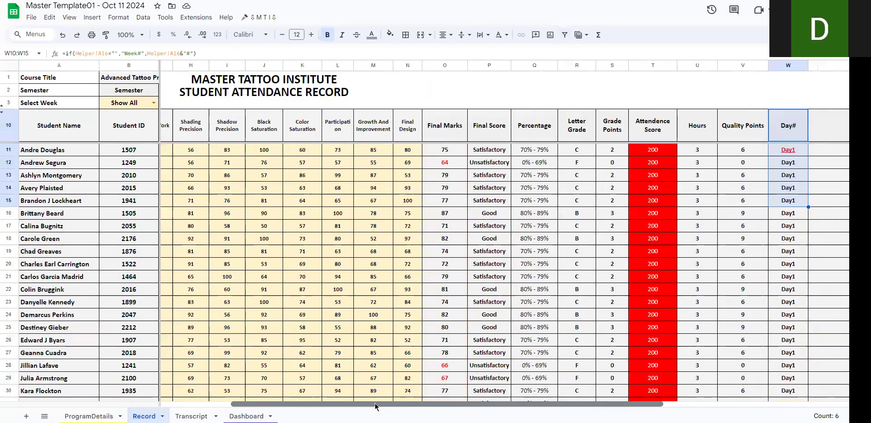
pyautogui.moveTo(374, 407); pyautogui.dragTo(406, 408)
pyautogui.hscroll(2, 476, 182)
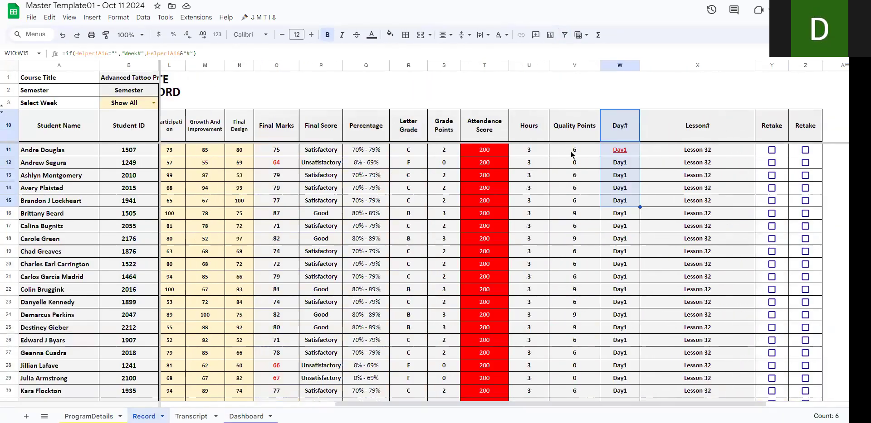
pyautogui.moveTo(631, 153); pyautogui.dragTo(627, 214)
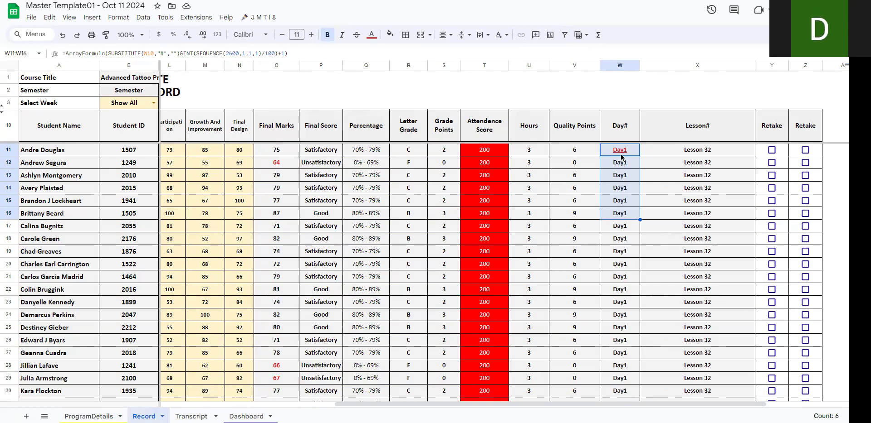
pyautogui.keyDown('shift'); pyautogui.click(611, 254); pyautogui.keyUp('shift')
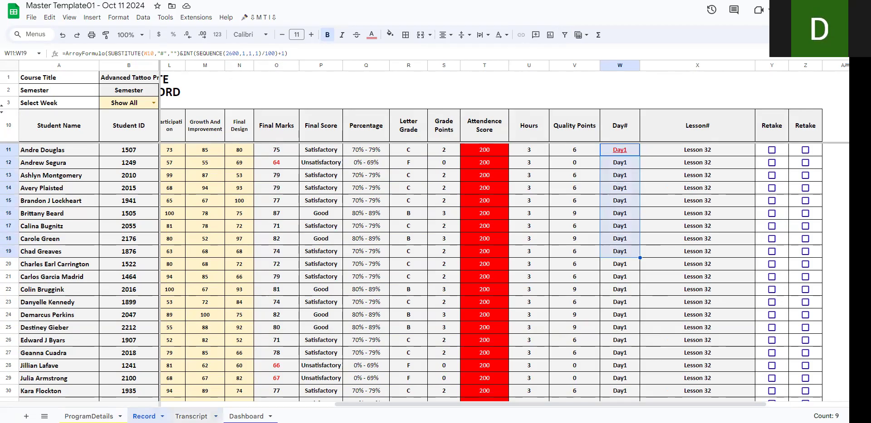
# Step: Review the lesson completion dates on the Transcript sheet, and the course settings and student name list on ProgramDetails
pyautogui.click(191, 416)
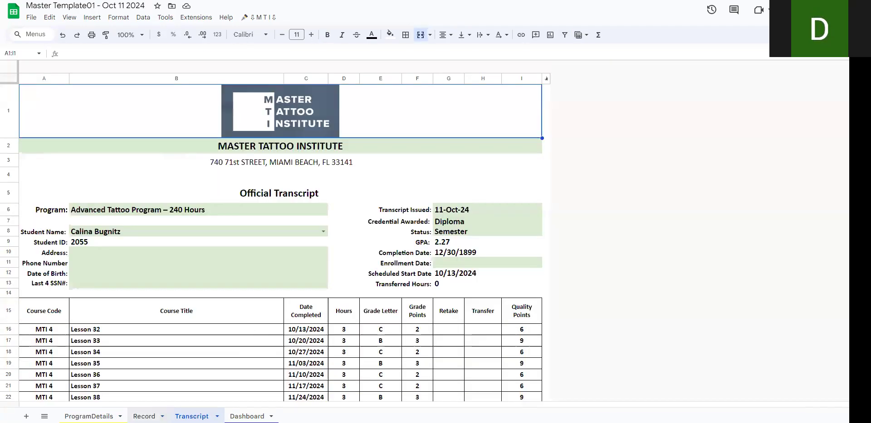
pyautogui.moveTo(317, 327); pyautogui.dragTo(316, 379)
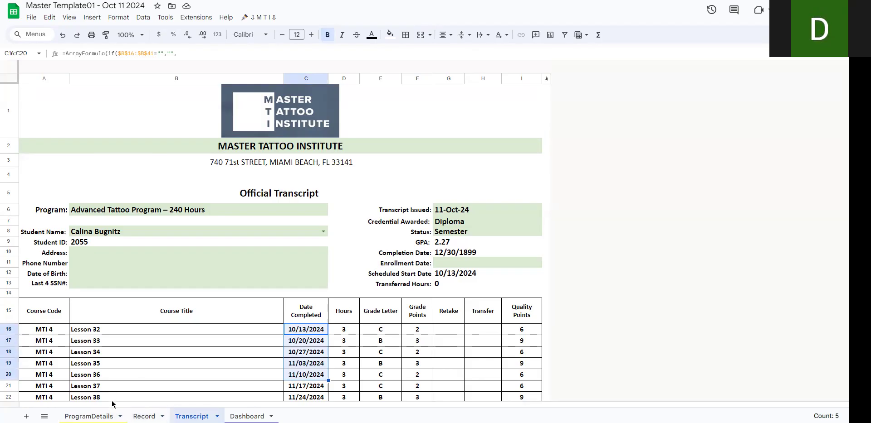
pyautogui.click(88, 413)
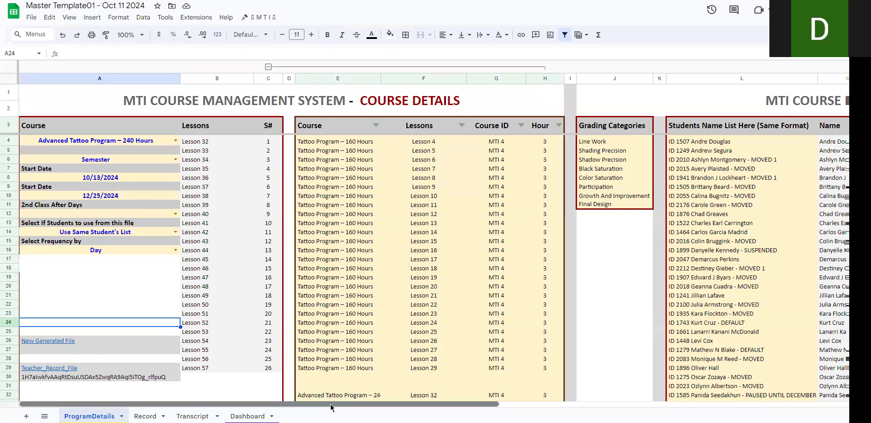
pyautogui.moveTo(135, 142); pyautogui.dragTo(140, 249)
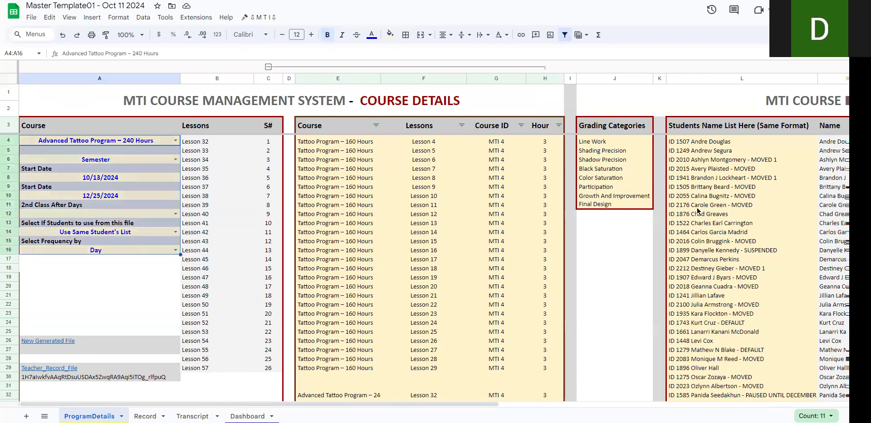
pyautogui.moveTo(693, 145); pyautogui.dragTo(698, 379)
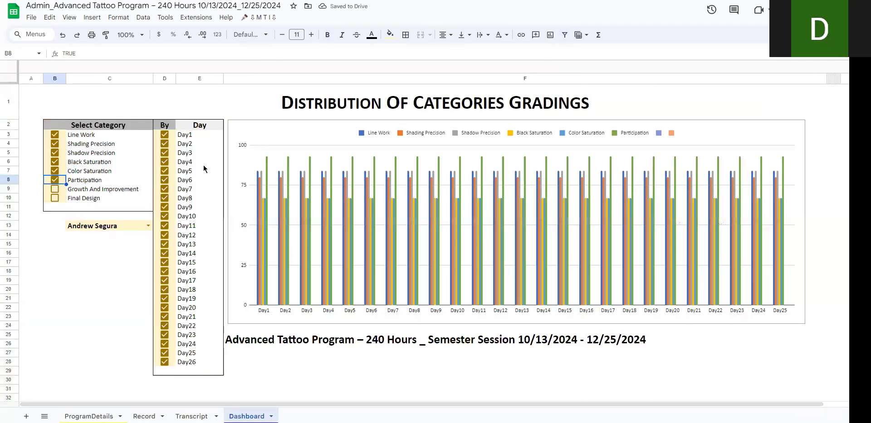
# Step: Switch to the Advanced Tattoo Program admin file and examine the last student row of the first block in its Record sheet
pyautogui.click(144, 416)
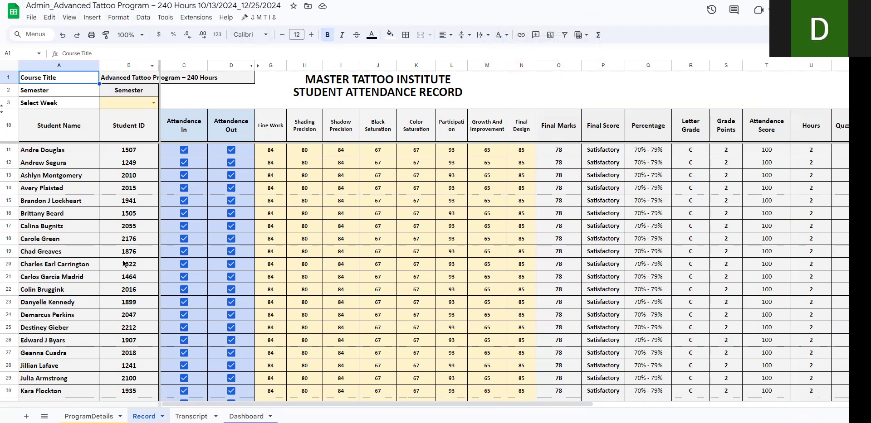
pyautogui.scroll(-5, 109, 217)
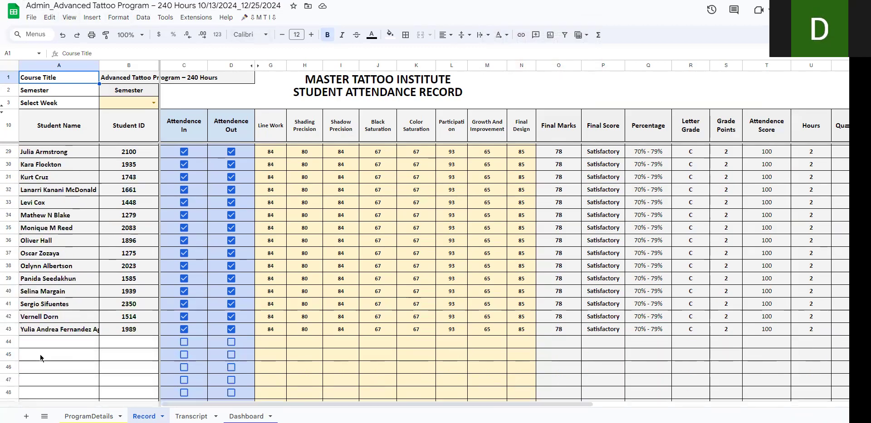
pyautogui.moveTo(42, 335); pyautogui.dragTo(128, 329)
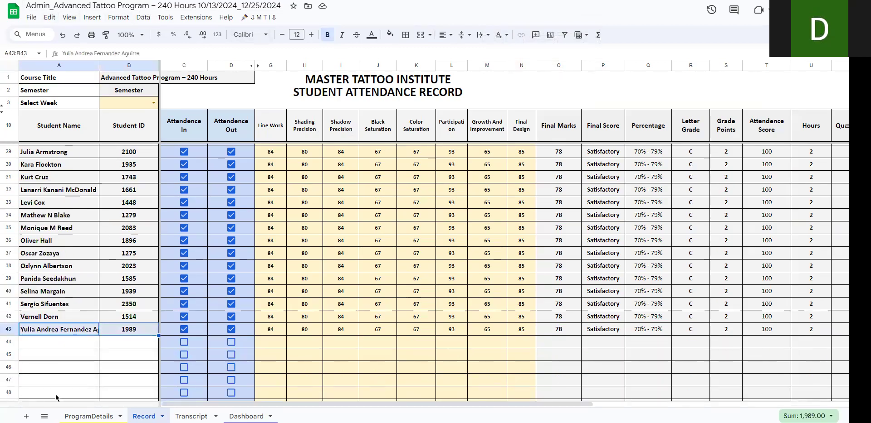
# Step: Add a student in L37 of the admin file's ProgramDetails list by copying an existing entry and replacing its name with a new one
pyautogui.click(89, 417)
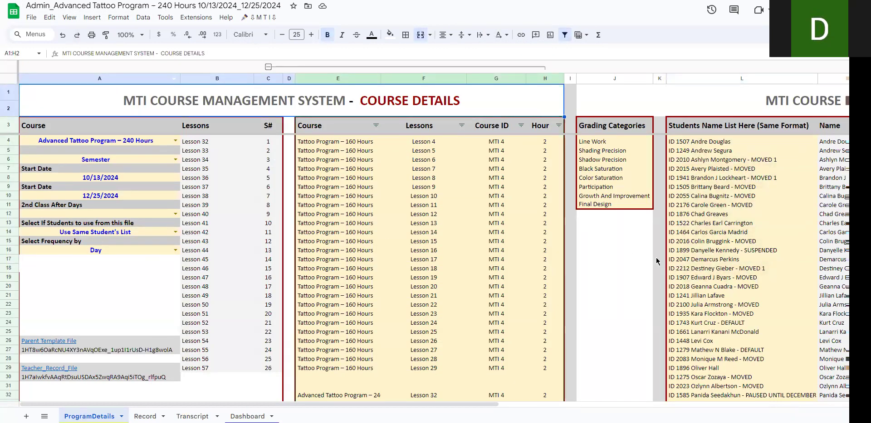
pyautogui.scroll(-4, 655, 261)
pyautogui.click(720, 152)
pyautogui.hotkey('ctrl', 'c')
pyautogui.click(706, 259)
pyautogui.hotkey('ctrl', 'v')
pyautogui.doubleClick(708, 260)
pyautogui.moveTo(690, 259); pyautogui.dragTo(760, 260)
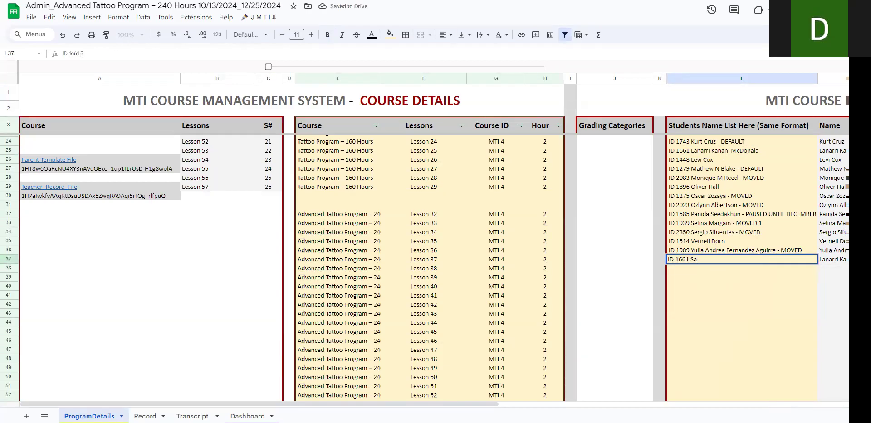
pyautogui.press('Return')
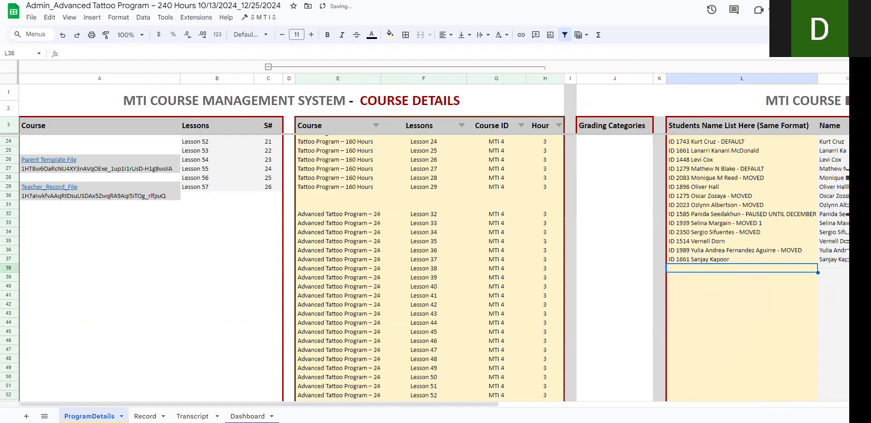
pyautogui.click(787, 259)
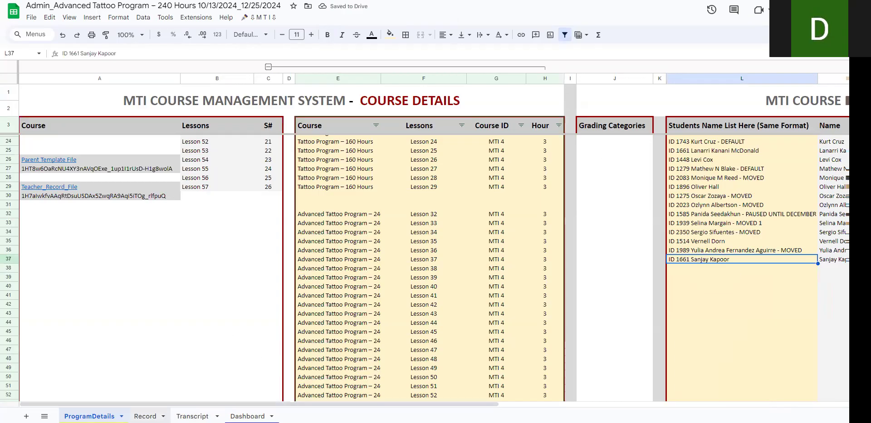
# Step: Check the row below the last listed student on the admin file's Record sheet, and return to ProgramDetails
pyautogui.click(150, 416)
pyautogui.click(68, 345)
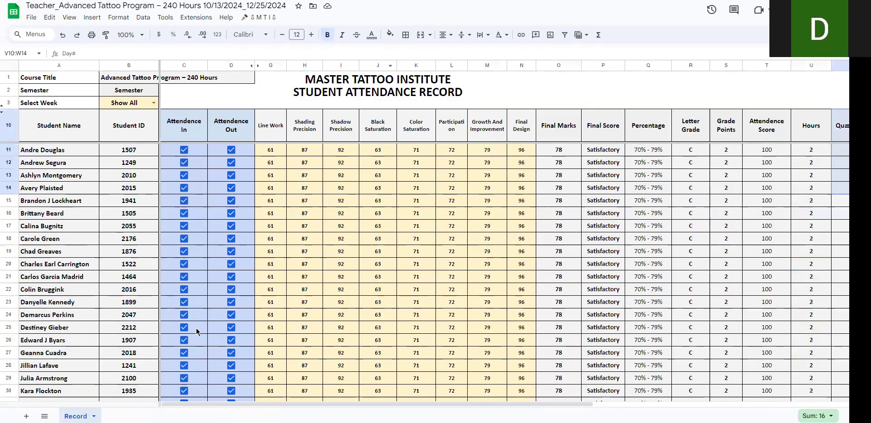
pyautogui.scroll(-8, 195, 317)
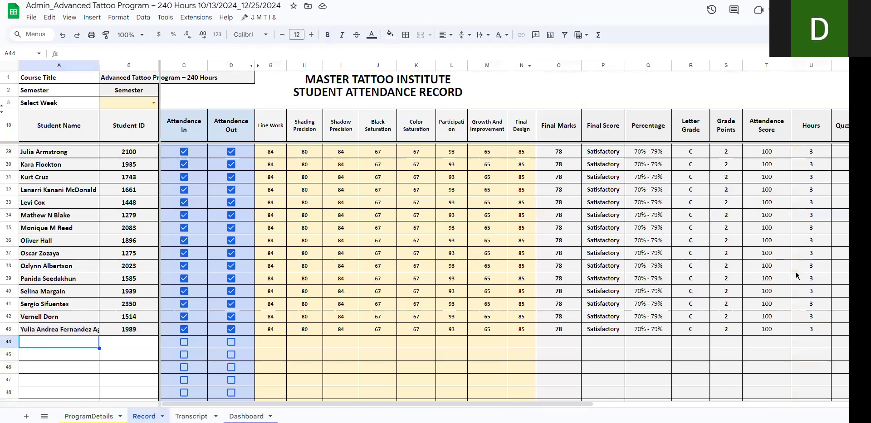
pyautogui.click(89, 416)
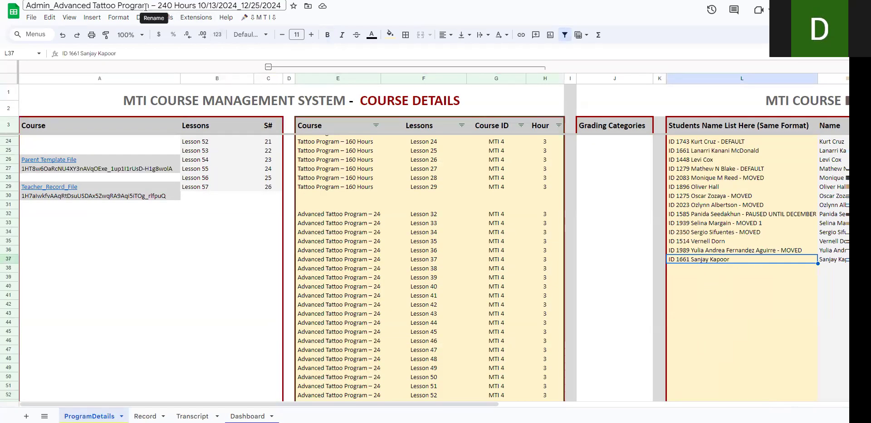
# Step: Authorise the attached script's access to the Google account and update the students list in the teacher's record
pyautogui.click(265, 18)
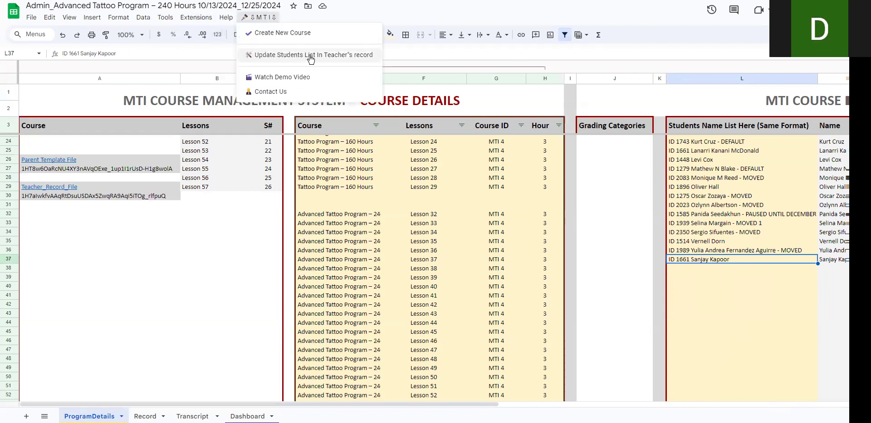
pyautogui.click(357, 55)
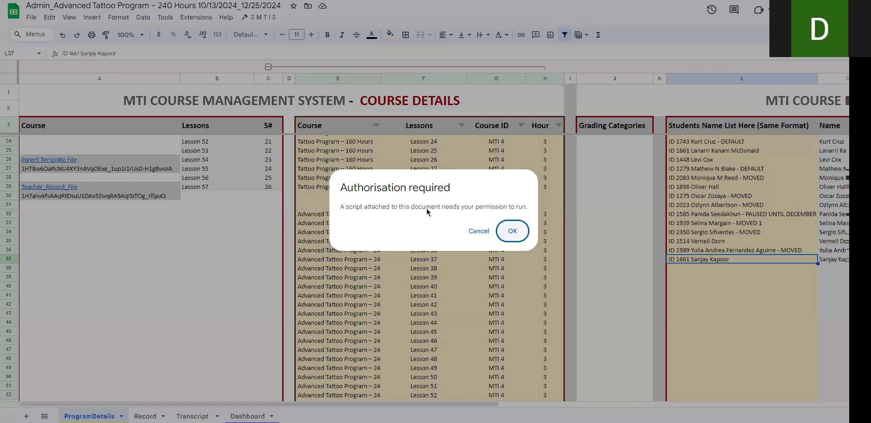
pyautogui.click(512, 231)
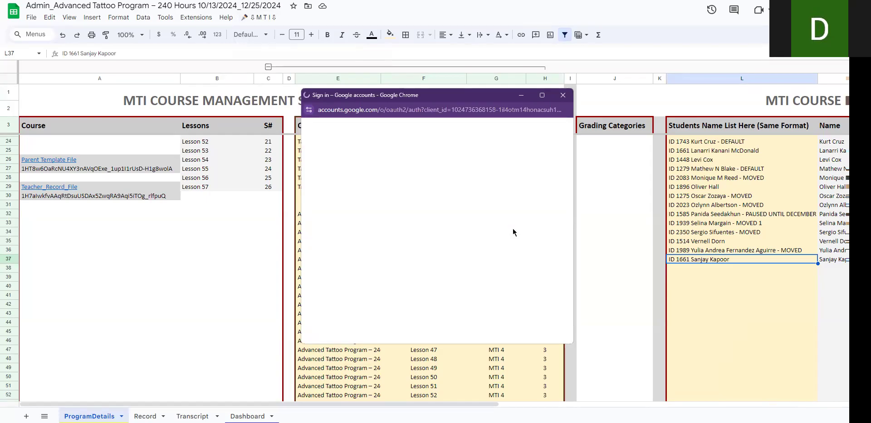
pyautogui.click(502, 178)
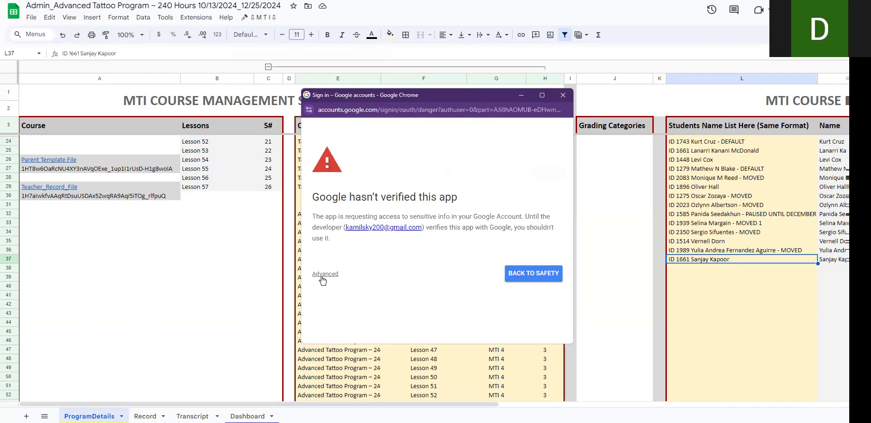
pyautogui.click(322, 275)
pyautogui.click(334, 298)
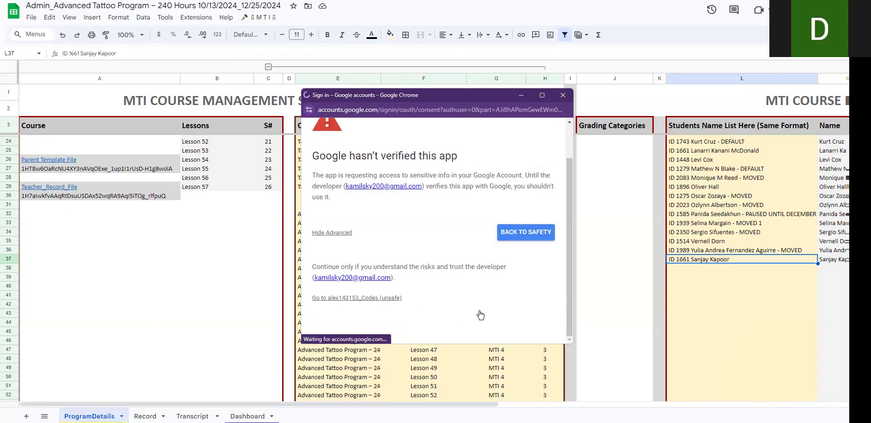
pyautogui.scroll(-5, 480, 312)
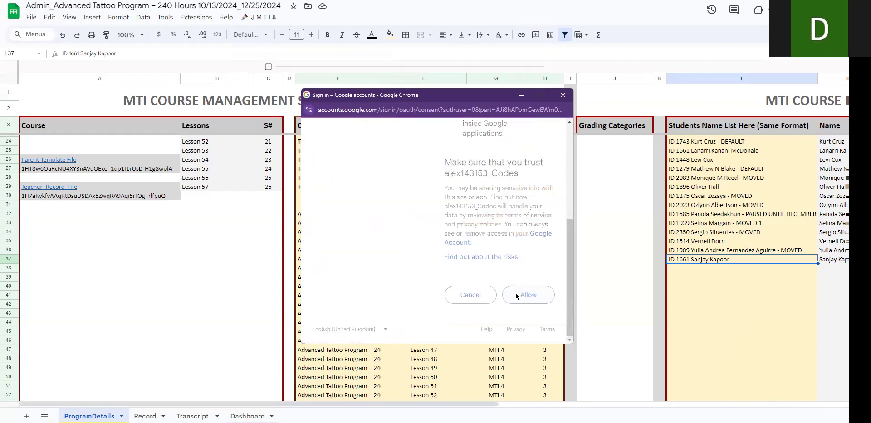
pyautogui.click(515, 293)
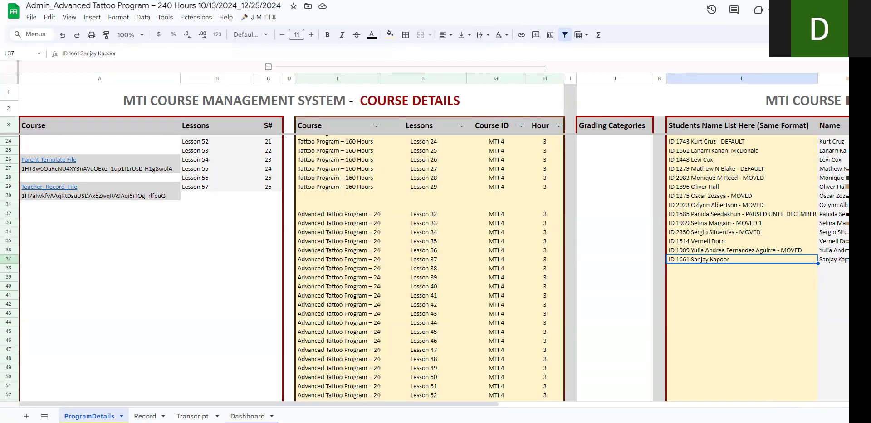
pyautogui.click(259, 18)
pyautogui.click(262, 55)
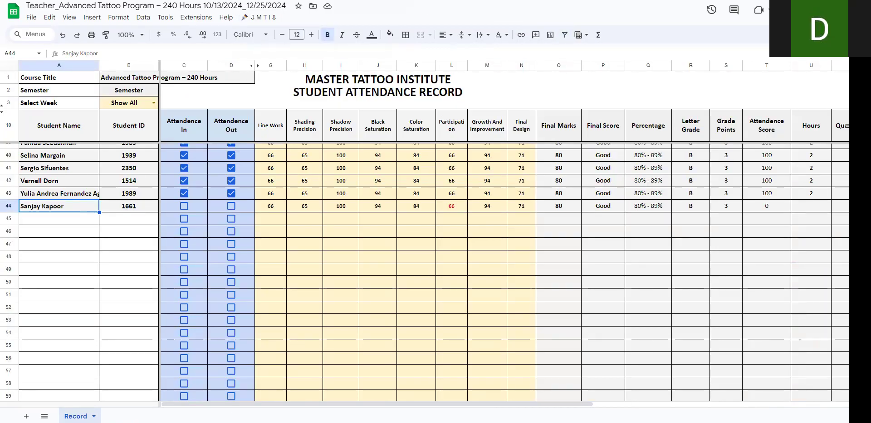
# Step: Return to the admin file and add another student in L38, copying an existing entry and replacing its name and status note
pyautogui.hotkey('alt', 'Tab')
pyautogui.click(696, 213)
pyautogui.hotkey('ctrl', 'c')
pyautogui.click(690, 269)
pyautogui.hotkey('ctrl', 'v')
pyautogui.doubleClick(692, 267)
pyautogui.click(690, 268)
pyautogui.hotkey('shift', 'End')
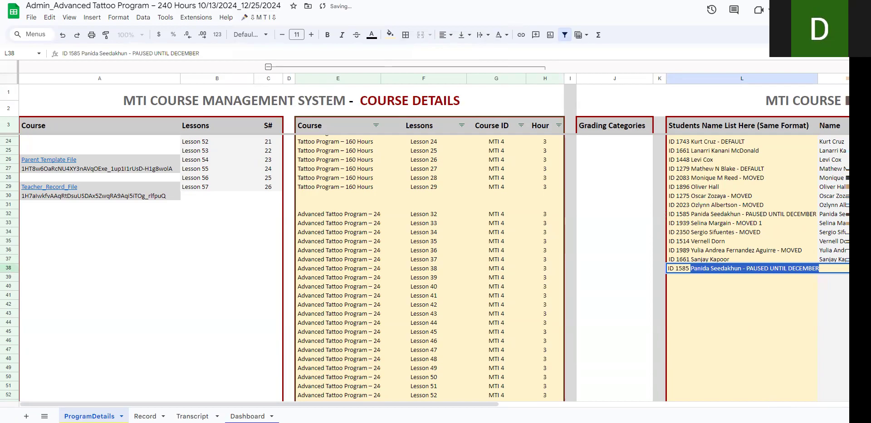
pyautogui.press('Return')
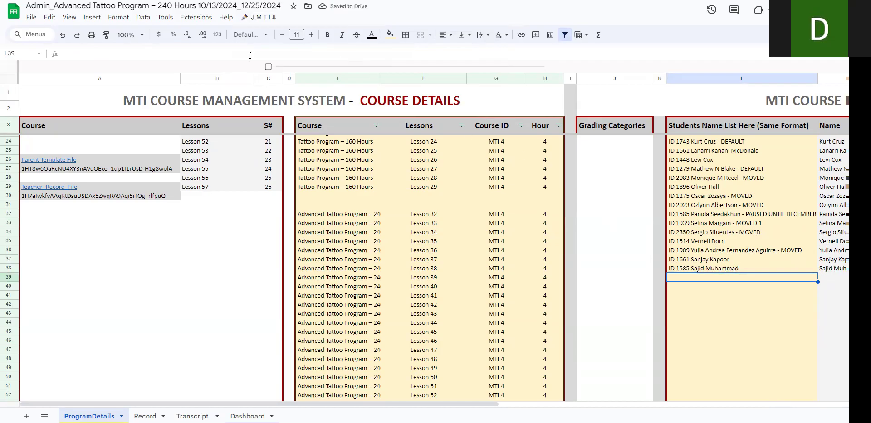
# Step: Update the students list in the teacher's record again and check the added rows in the teacher file
pyautogui.click(258, 17)
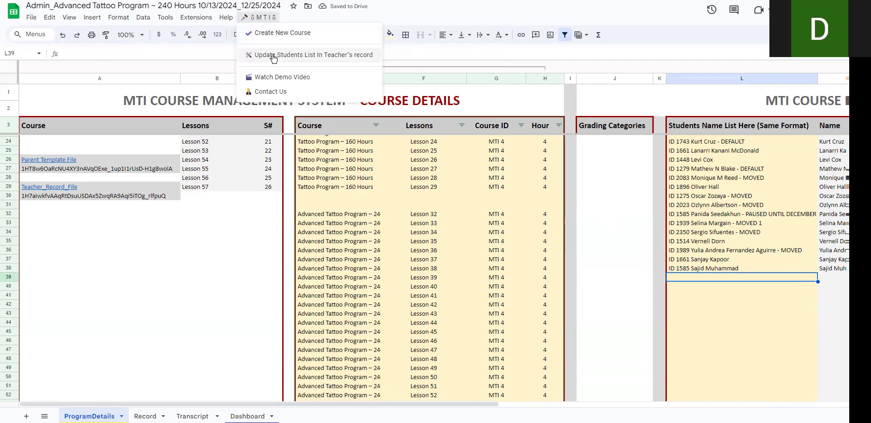
pyautogui.click(274, 55)
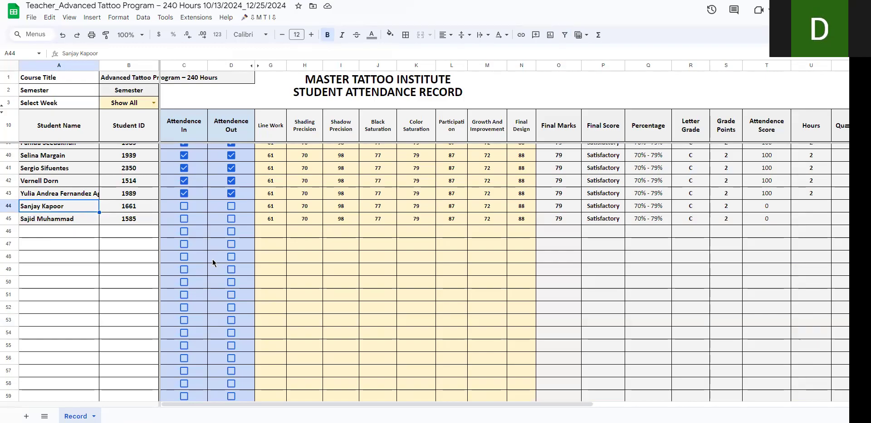
pyautogui.scroll(6, 213, 263)
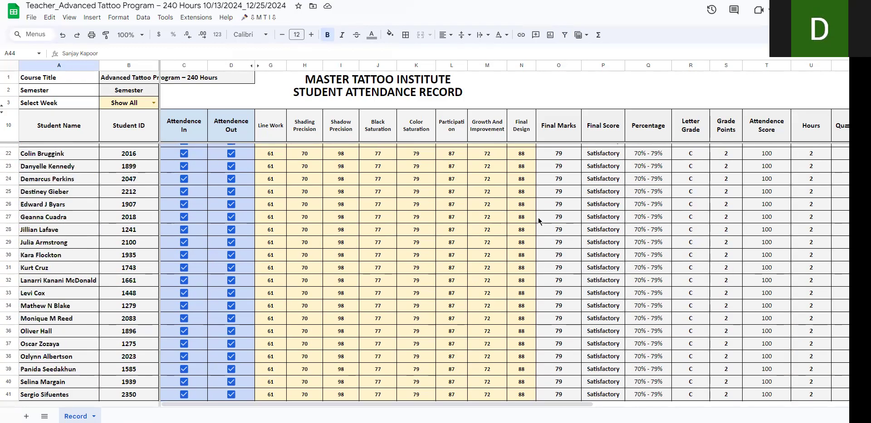
pyautogui.scroll(-1, 499, 265)
pyautogui.scroll(-4, 498, 266)
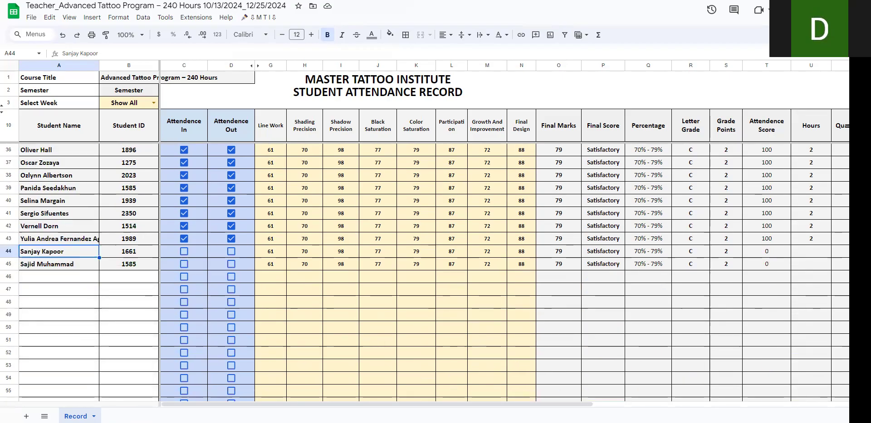
# Step: Compare the student lists in the teacher and admin files, and check the Transcript sheet's student name choices for the newly added students
pyautogui.hotkey('ctrl', 'Tab')
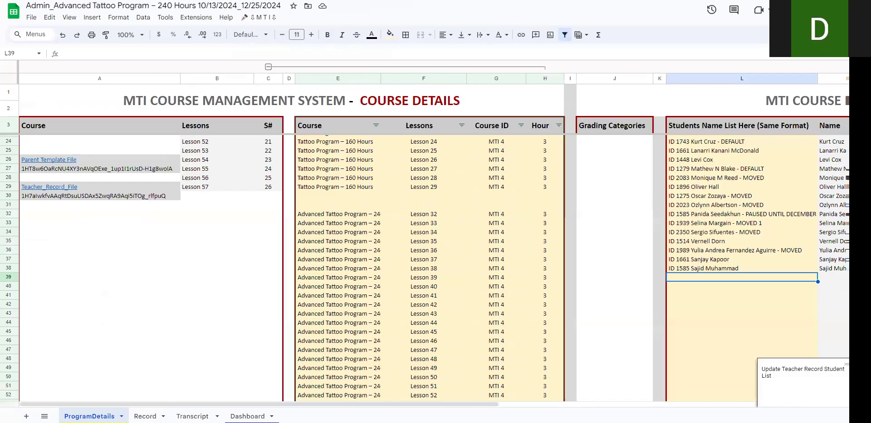
pyautogui.hotkey('ctrl', 'shift', 'Tab')
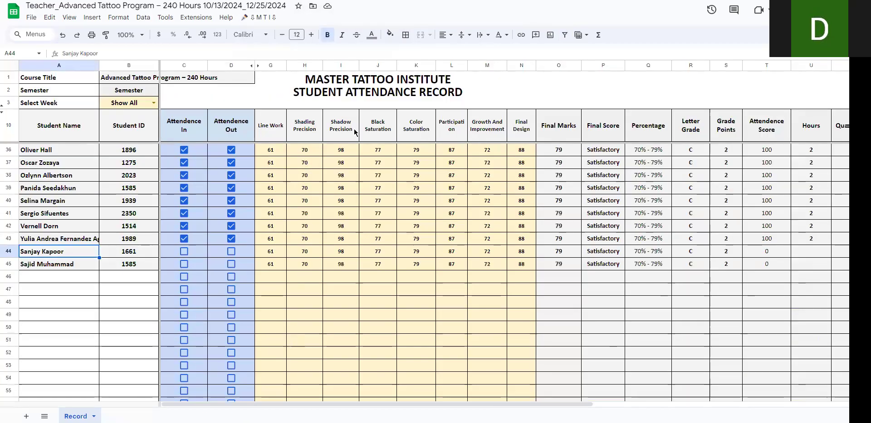
pyautogui.hotkey('ctrl', 'Tab')
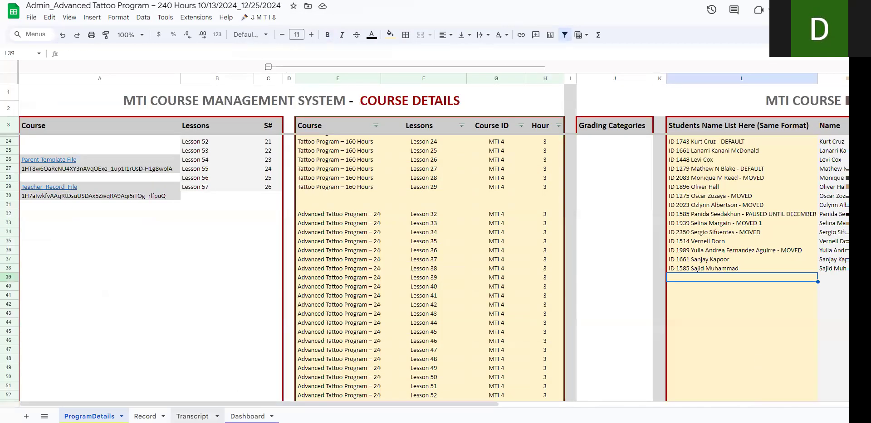
pyautogui.click(192, 416)
pyautogui.click(309, 232)
pyautogui.scroll(-10, 308, 317)
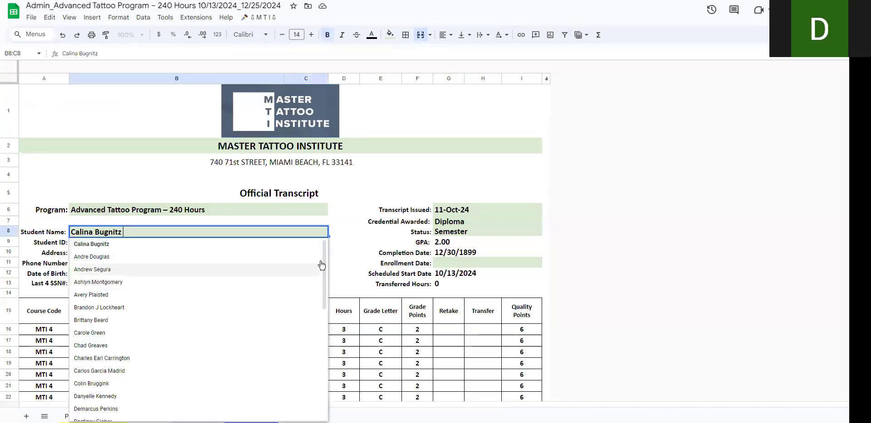
pyautogui.scroll(-2, 308, 370)
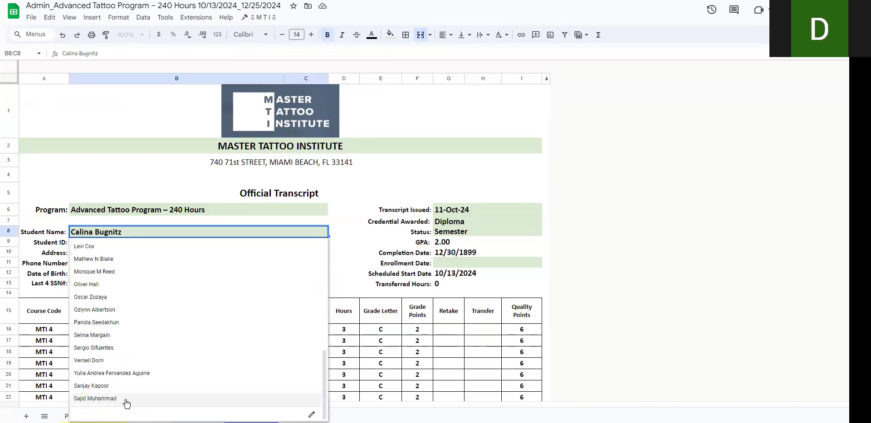
pyautogui.click(542, 275)
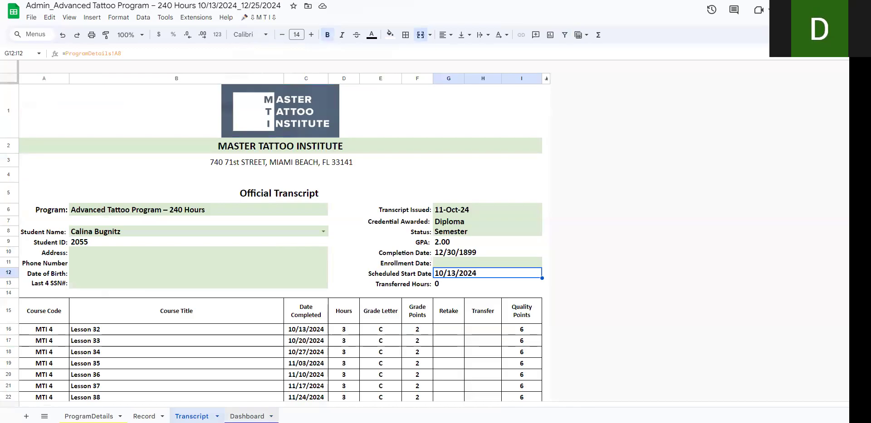
# Step: Select the last newly added student in C13 of the admin file's Dashboard sheet, and switch to the Master Template01 - Oct 11 2024 file
pyautogui.click(246, 416)
pyautogui.click(144, 228)
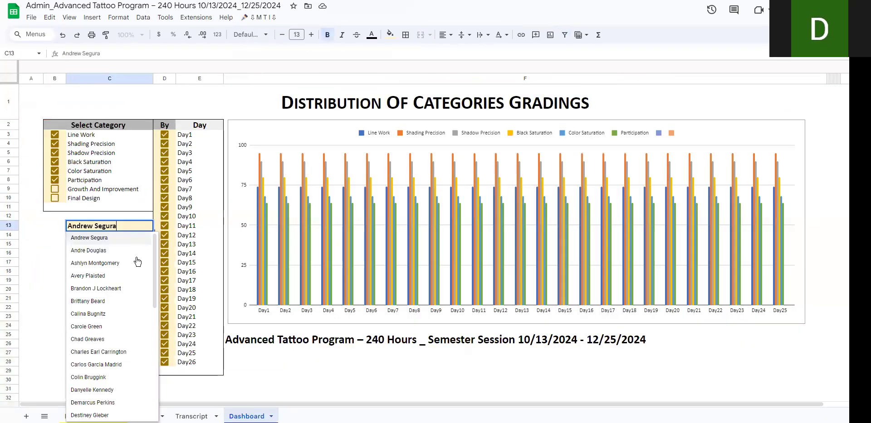
pyautogui.scroll(-10, 154, 259)
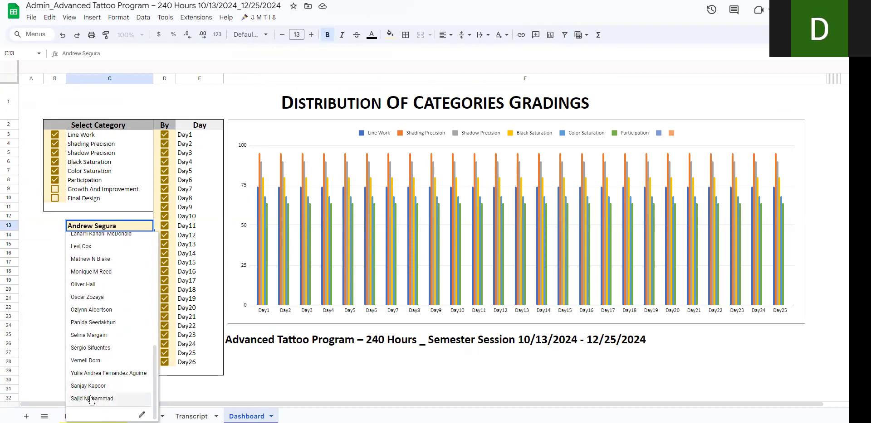
pyautogui.click(93, 398)
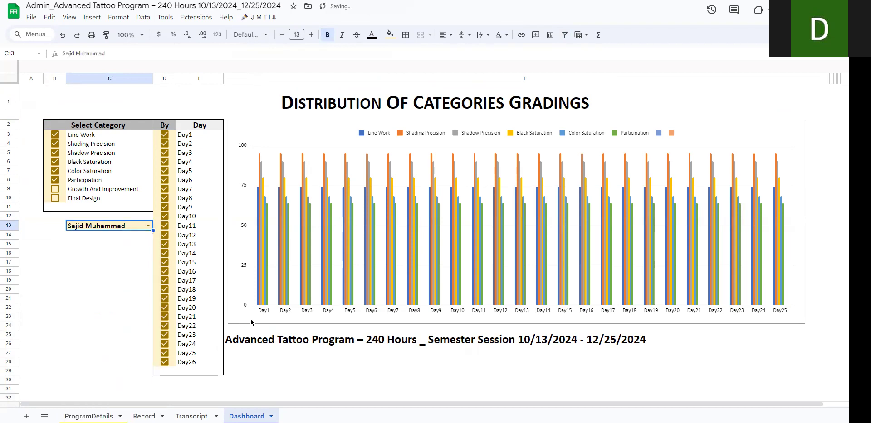
pyautogui.click(277, 378)
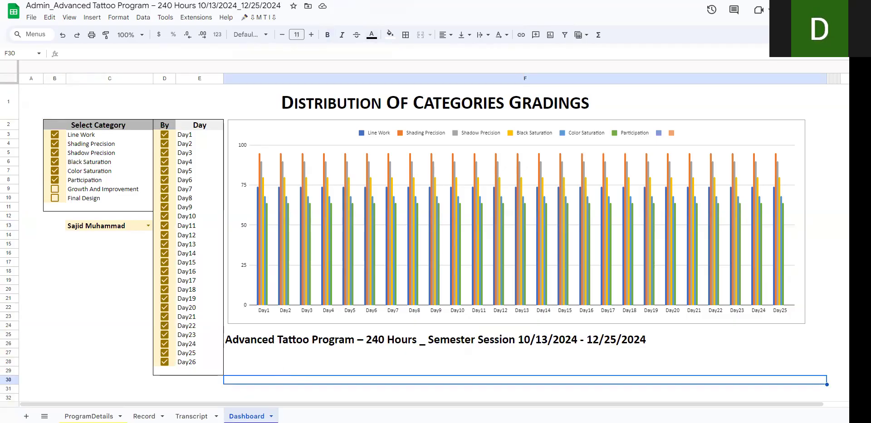
pyautogui.click(236, 1)
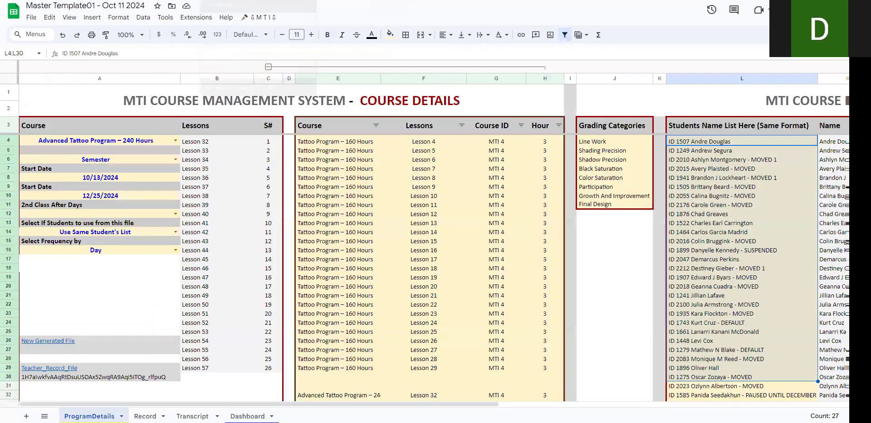